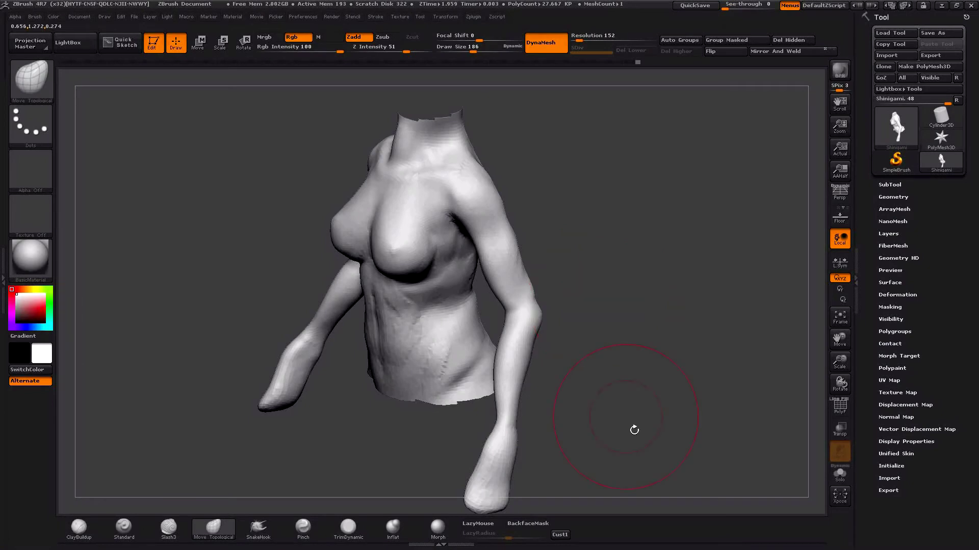
- Shrink the brush to 109, then reshape and smooth the forearms with X symmetry
drag(632, 388, 605, 389)
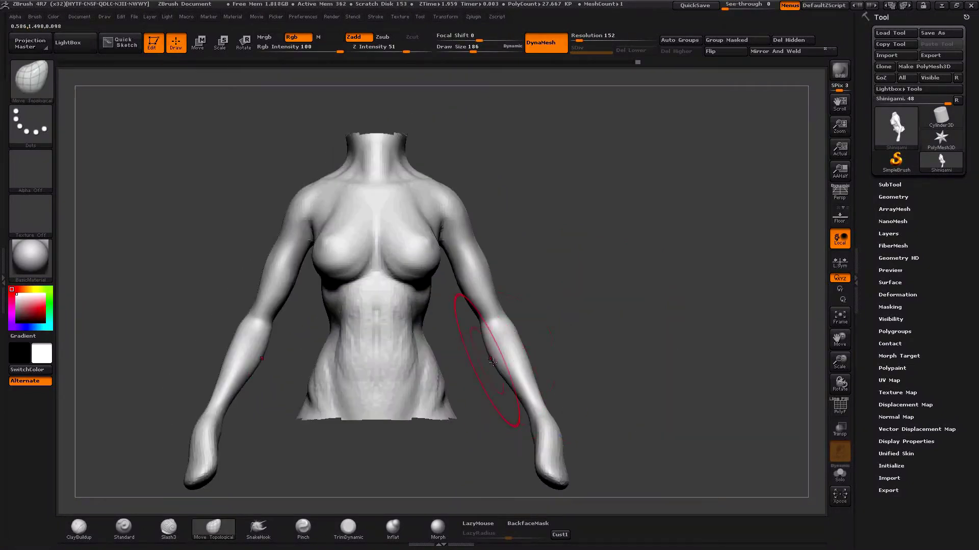
key(space)
drag(484, 353, 462, 353)
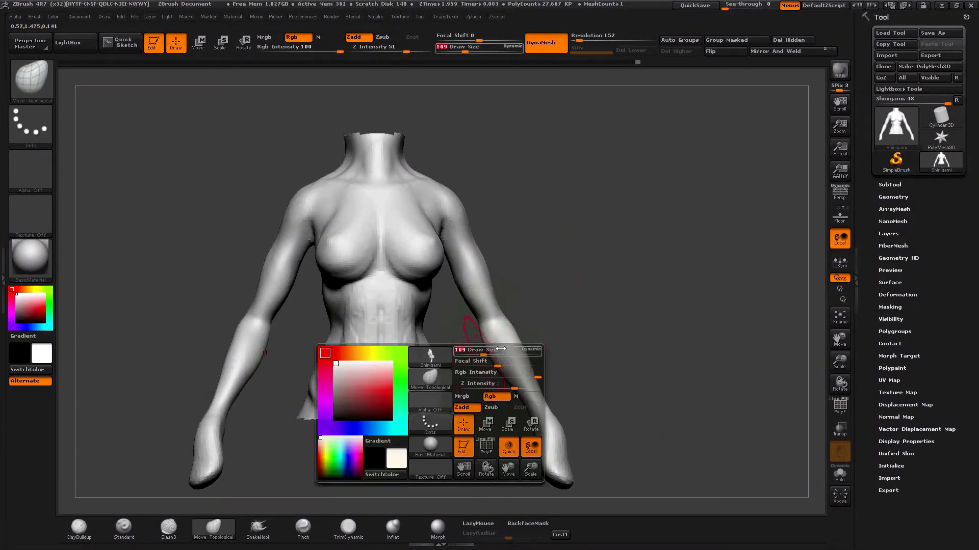
drag(557, 330, 556, 338)
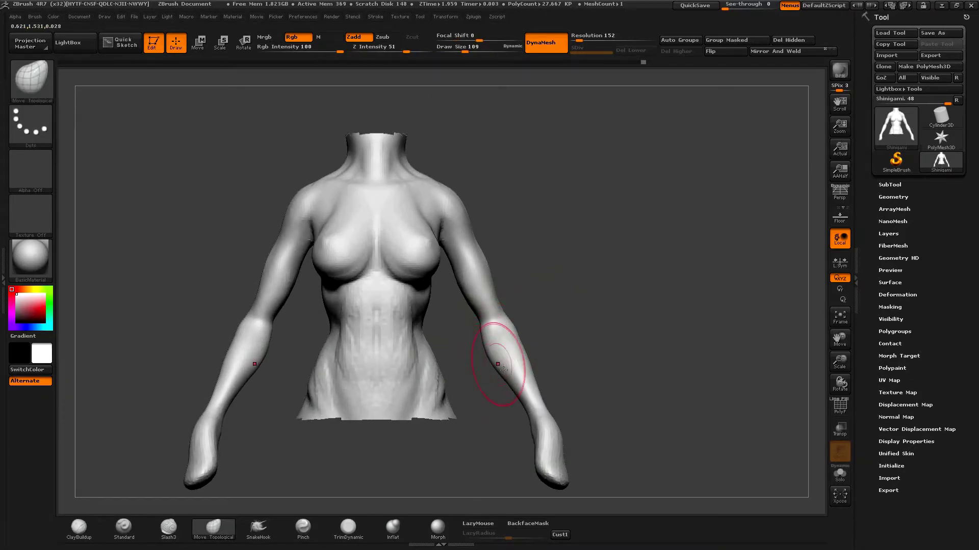
drag(525, 401, 533, 410)
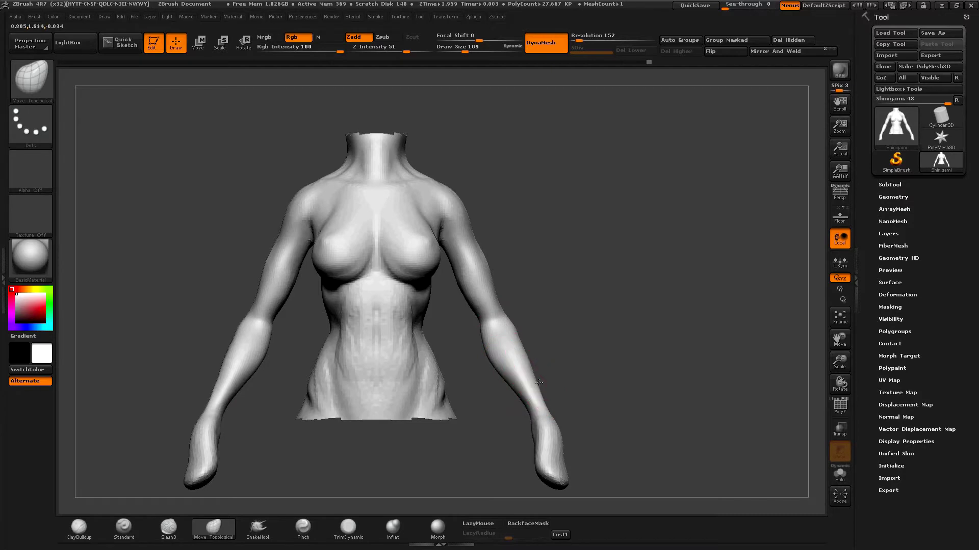
mouse_move(558, 336)
mouse_down()
mouse_move(512, 328)
mouse_move(526, 333)
mouse_up()
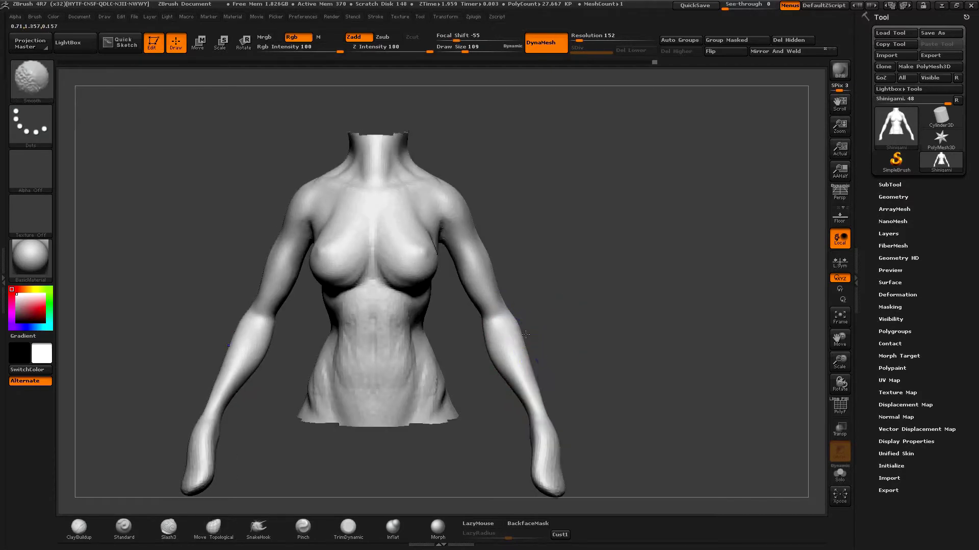
- Reselect Move Topological, orbit around the back and arms, then pick the ClayBuildup brush
key(b)
key(m)
key(t)
drag(618, 378, 571, 359)
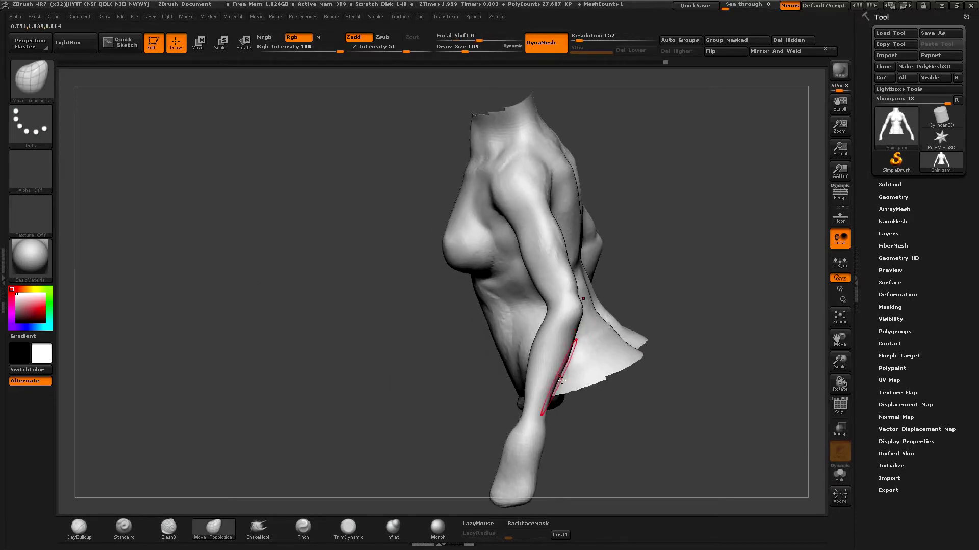
drag(558, 410, 548, 415)
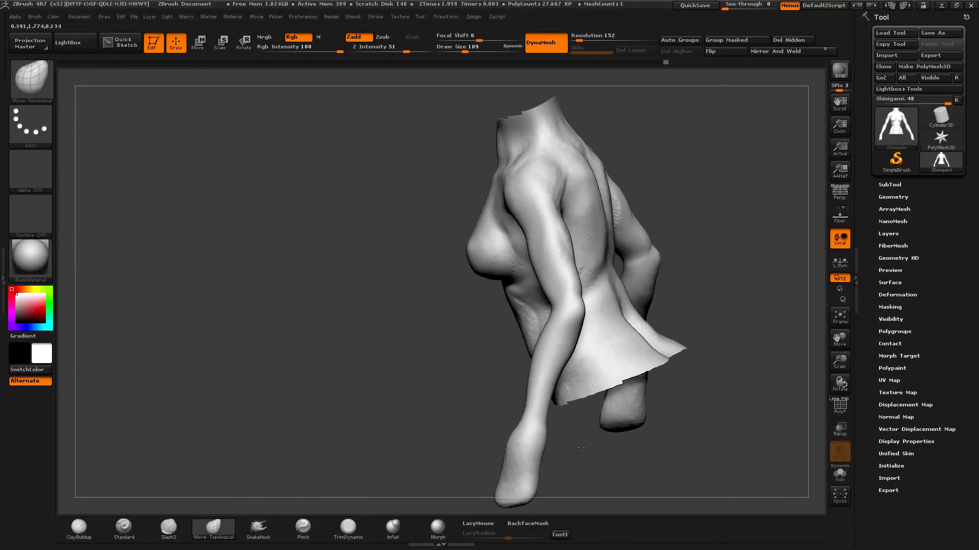
drag(583, 462, 551, 392)
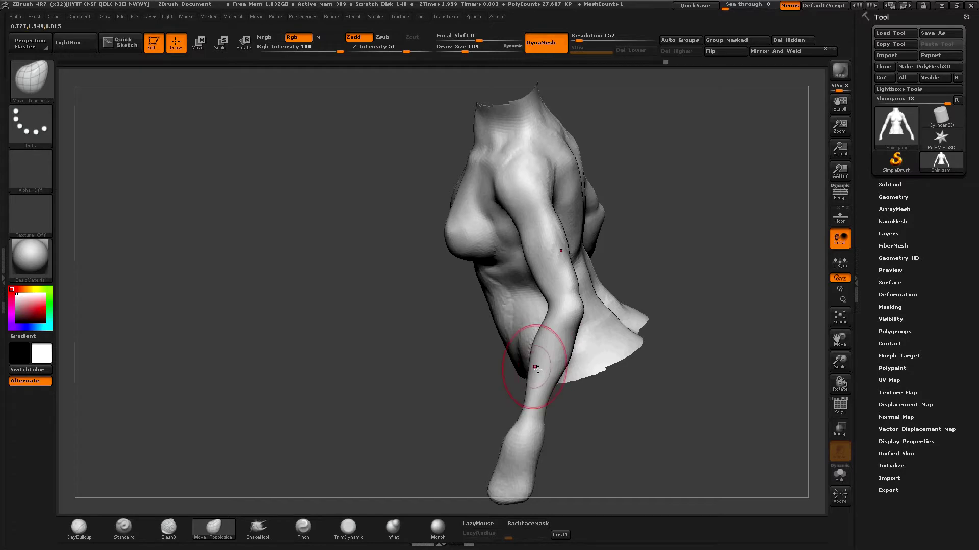
mouse_move(585, 422)
mouse_down()
mouse_move(556, 378)
mouse_move(572, 390)
mouse_up()
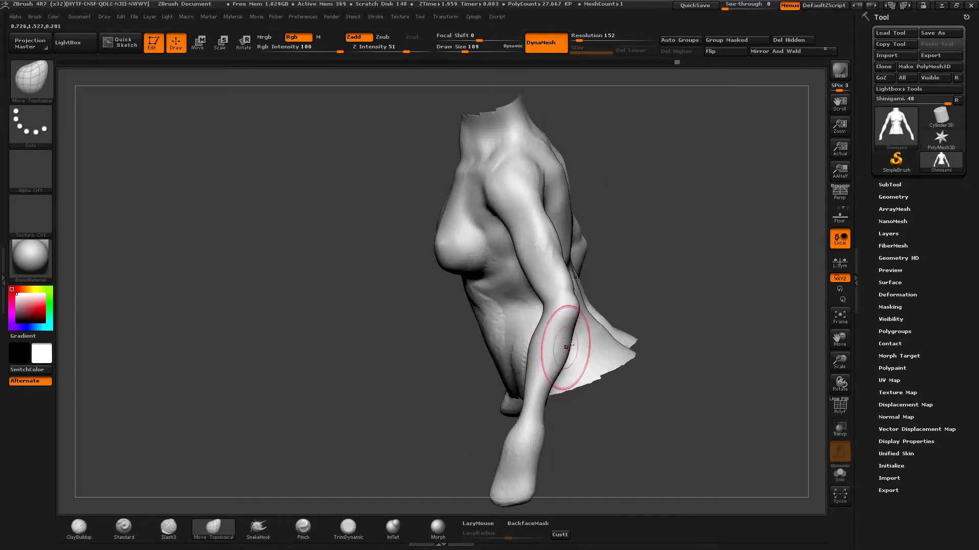
mouse_move(643, 316)
mouse_down()
mouse_move(607, 303)
mouse_move(609, 282)
mouse_move(576, 314)
mouse_up()
mouse_move(571, 372)
mouse_down()
mouse_move(566, 453)
mouse_move(577, 311)
mouse_up()
drag(561, 394, 530, 434)
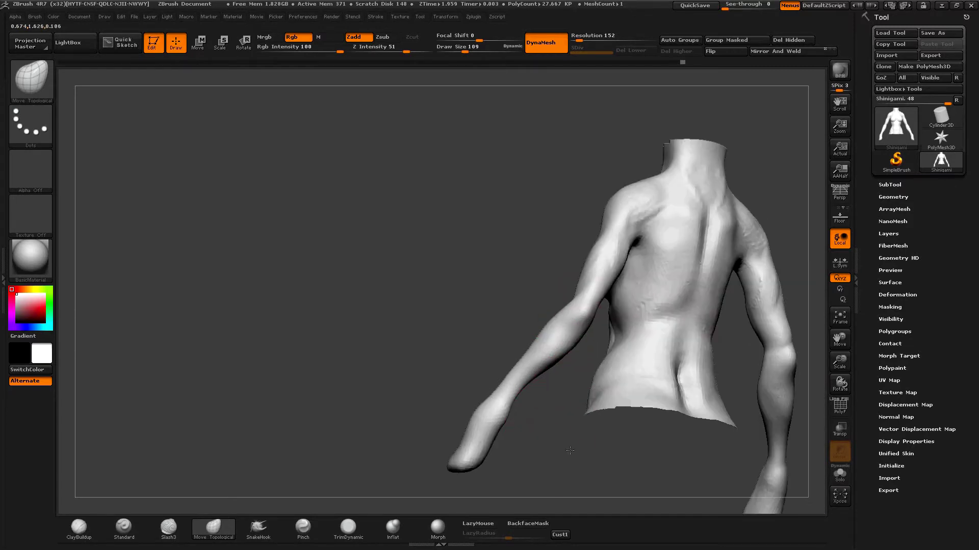
click(79, 528)
drag(376, 350, 569, 318)
- Shrink the ClayBuildup brush to 82 and build up clay on the forearm
mouse_move(345, 337)
mouse_down()
mouse_move(415, 275)
mouse_move(463, 300)
mouse_move(572, 301)
mouse_up()
key(space)
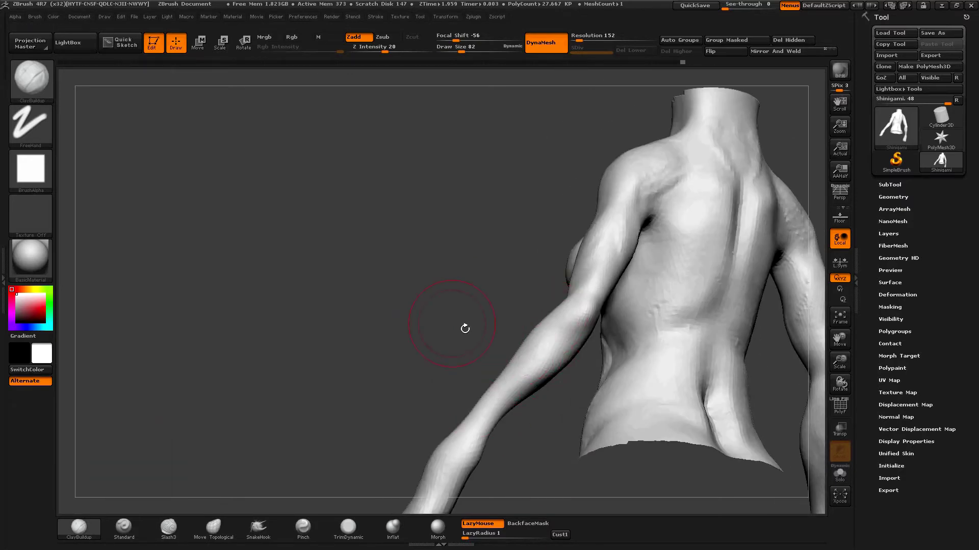
drag(464, 329, 571, 324)
drag(455, 433, 476, 414)
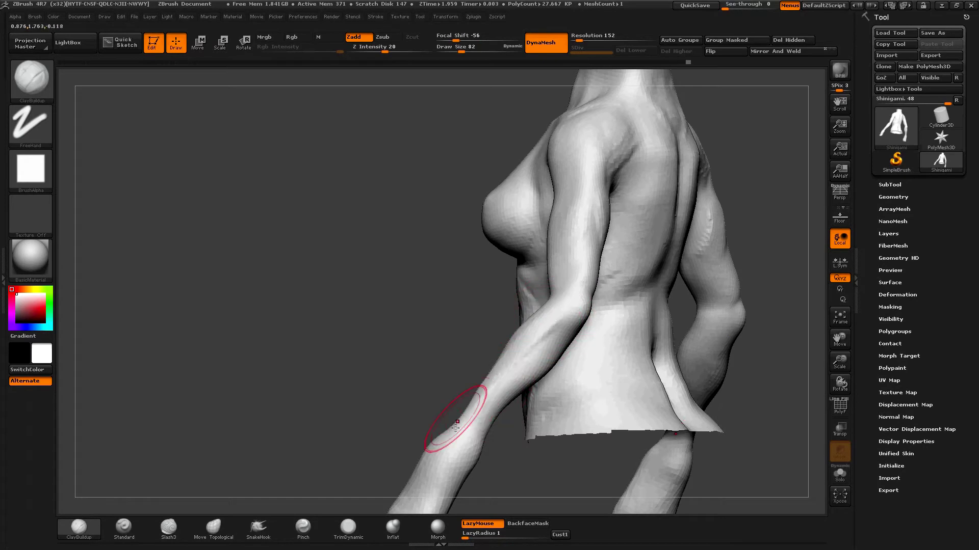
- Sculpt and smooth the forearm mass on both arms, undoing strokes that twisted them
drag(433, 387, 568, 329)
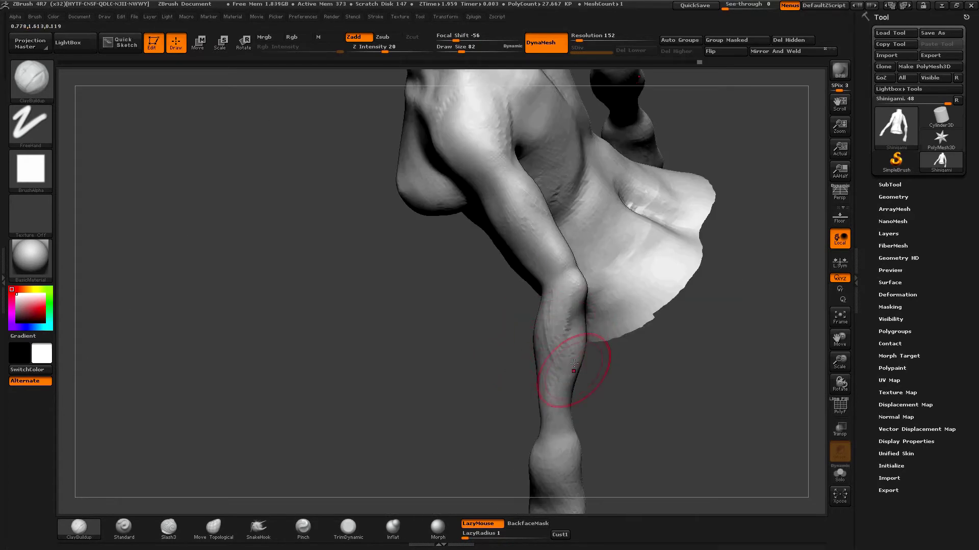
mouse_move(614, 399)
mouse_down()
mouse_move(554, 323)
mouse_move(550, 397)
mouse_move(608, 418)
mouse_move(605, 403)
mouse_move(572, 412)
mouse_up()
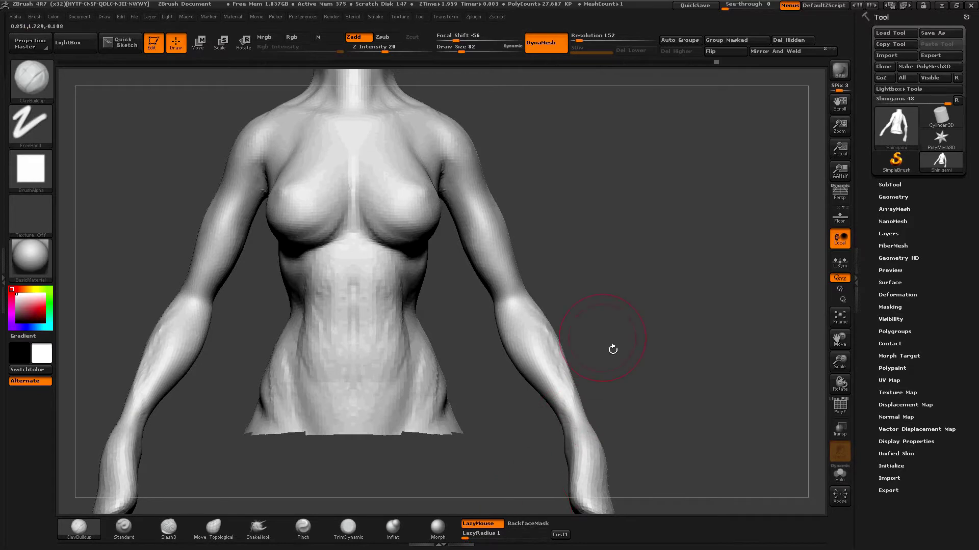
drag(619, 354, 607, 360)
mouse_move(604, 304)
mouse_down()
mouse_move(599, 353)
mouse_move(626, 359)
mouse_move(585, 385)
mouse_up()
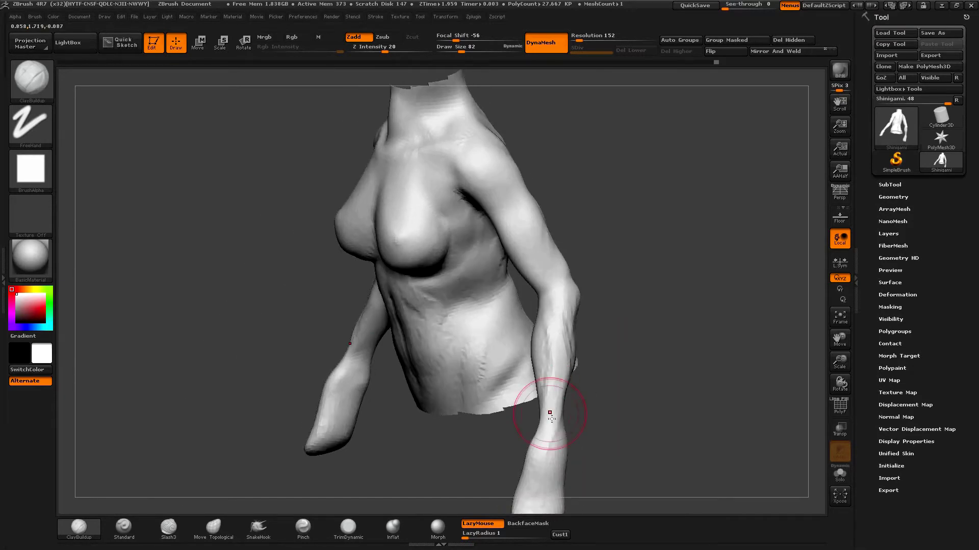
drag(550, 416, 558, 366)
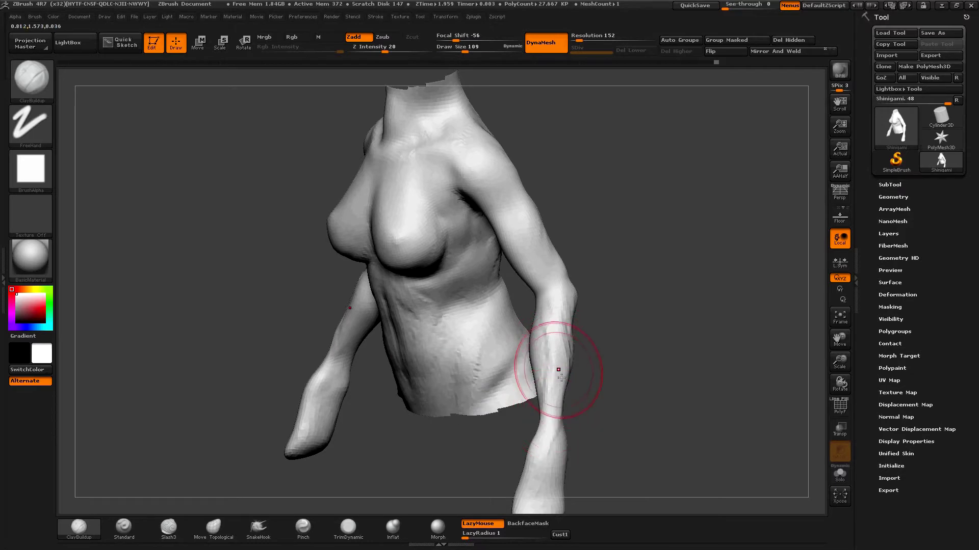
drag(557, 360, 557, 458)
shift+drag(557, 393, 559, 432)
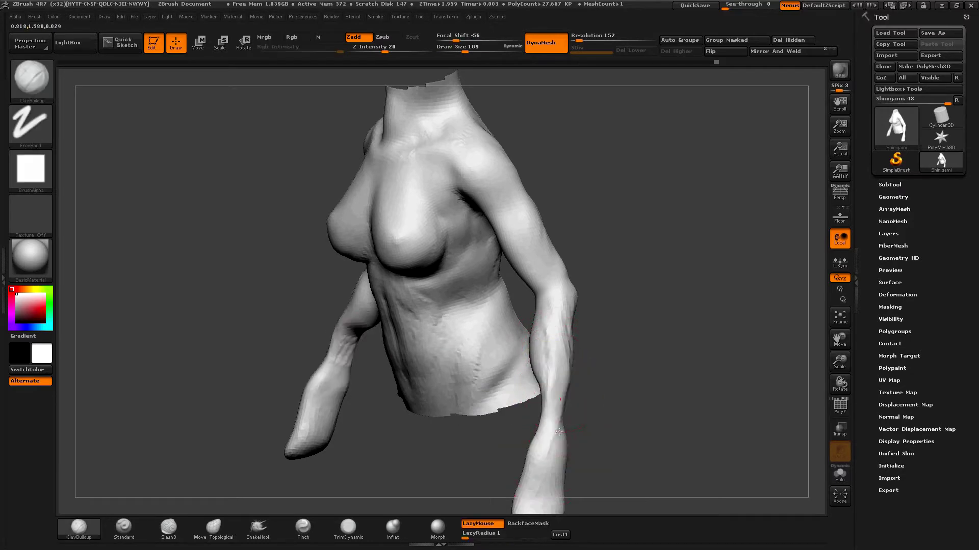
shift+drag(612, 395, 561, 429)
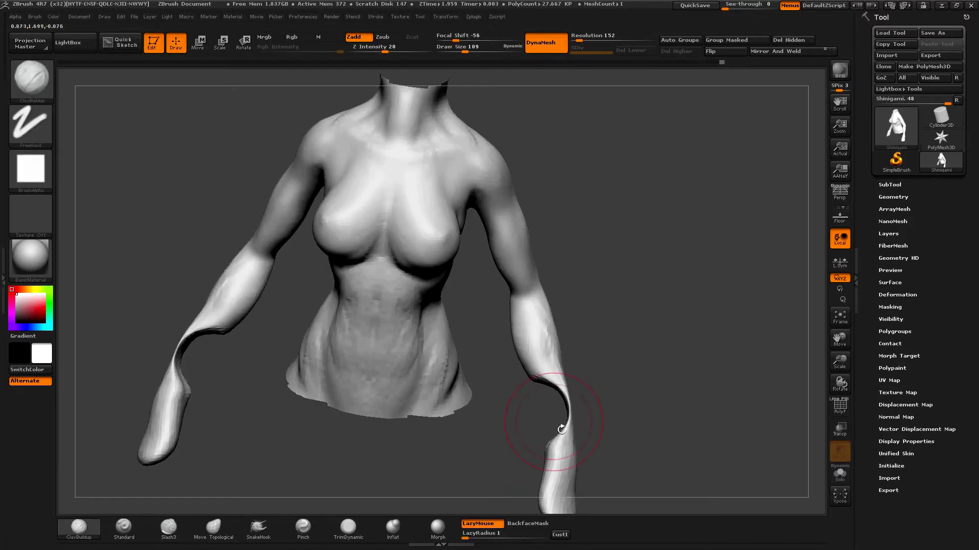
key(ctrl+z)
key(ctrl+z)
key(ctrl+z)
- Resize the brush to 97, then 160, and turn the torso to face forward
drag(619, 385, 448, 532)
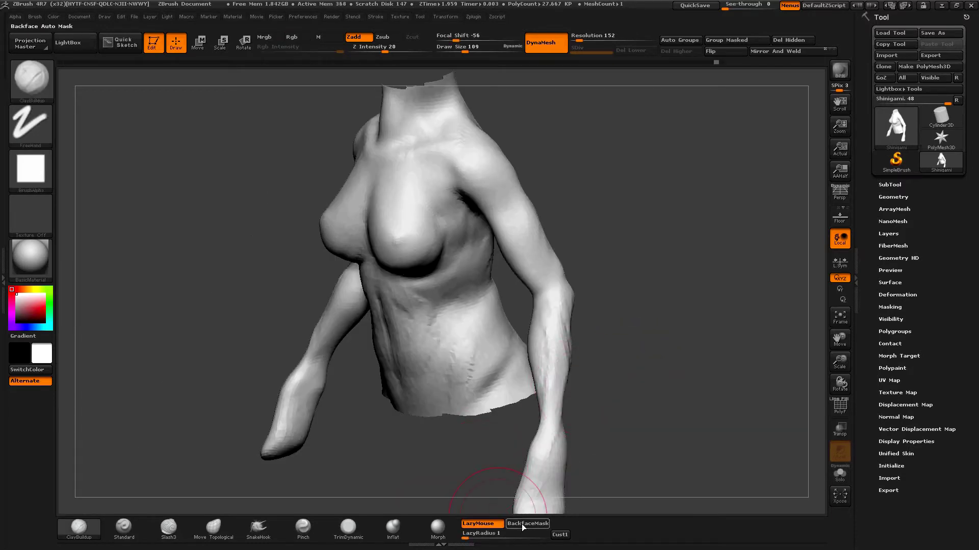
key(space)
mouse_move(604, 382)
mouse_down()
mouse_move(587, 383)
mouse_move(553, 412)
mouse_up()
key(space)
drag(592, 383, 611, 382)
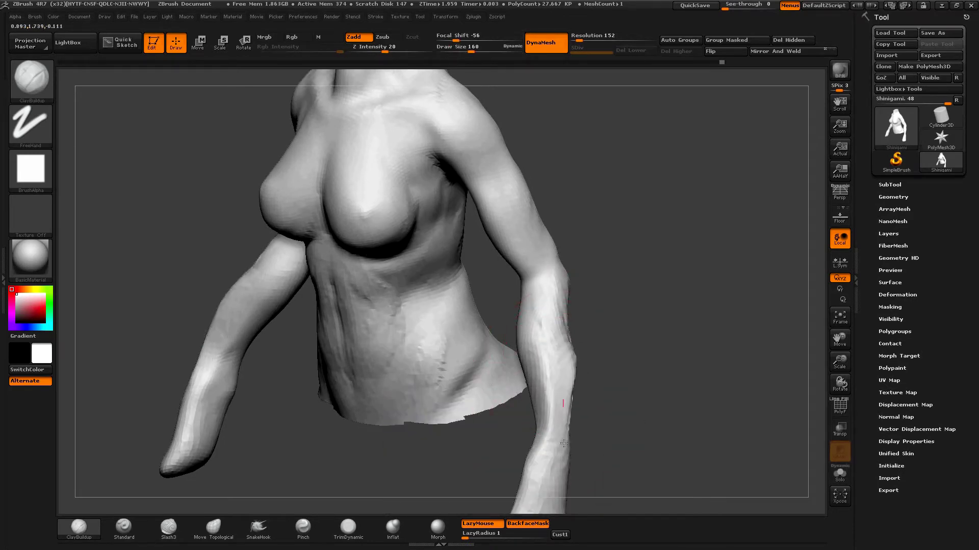
drag(616, 432, 543, 432)
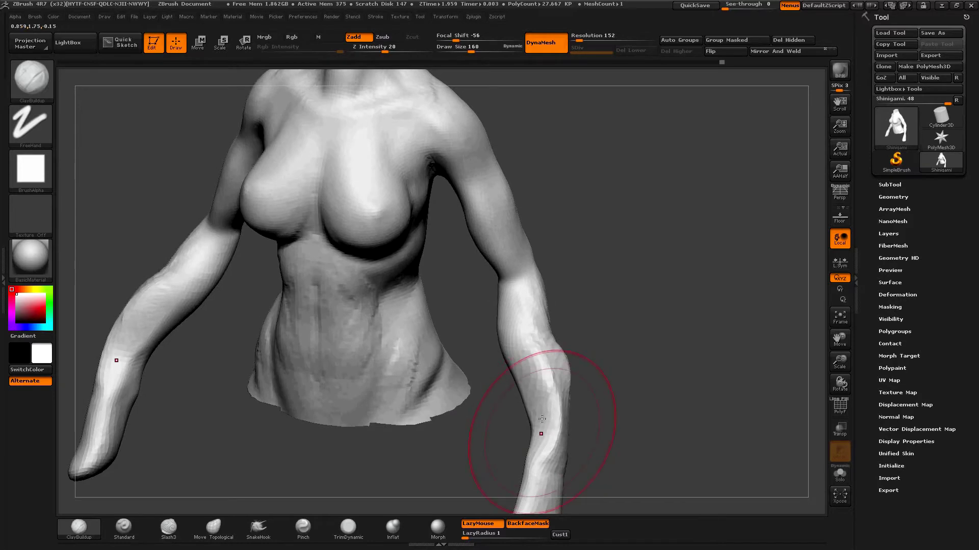
drag(614, 406, 540, 397)
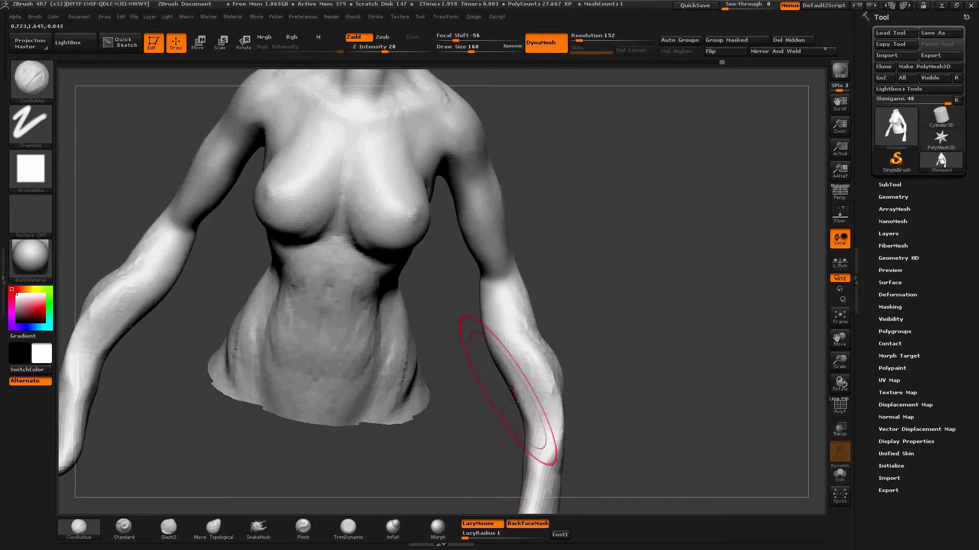
- Set the brush size to 86 and view the torso from front, side and back
key(space)
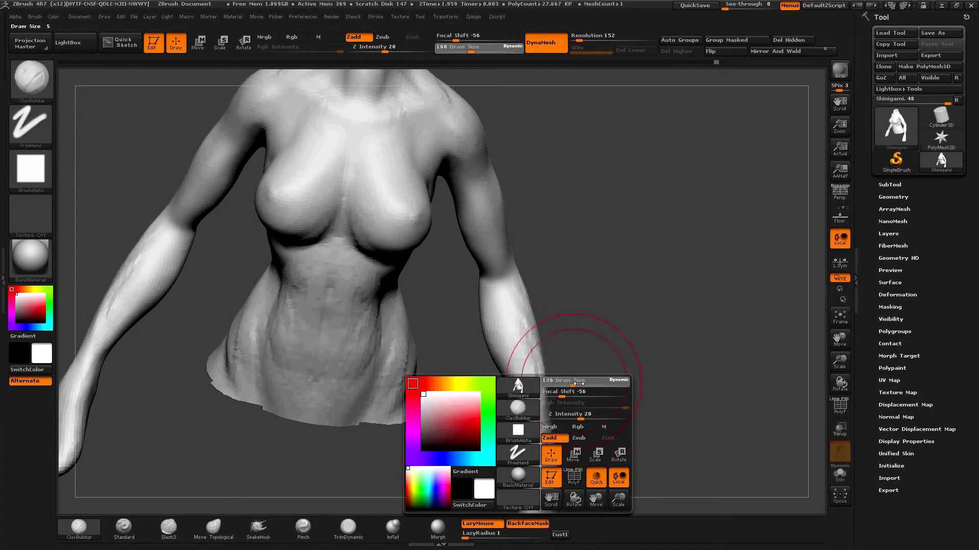
drag(572, 381, 557, 345)
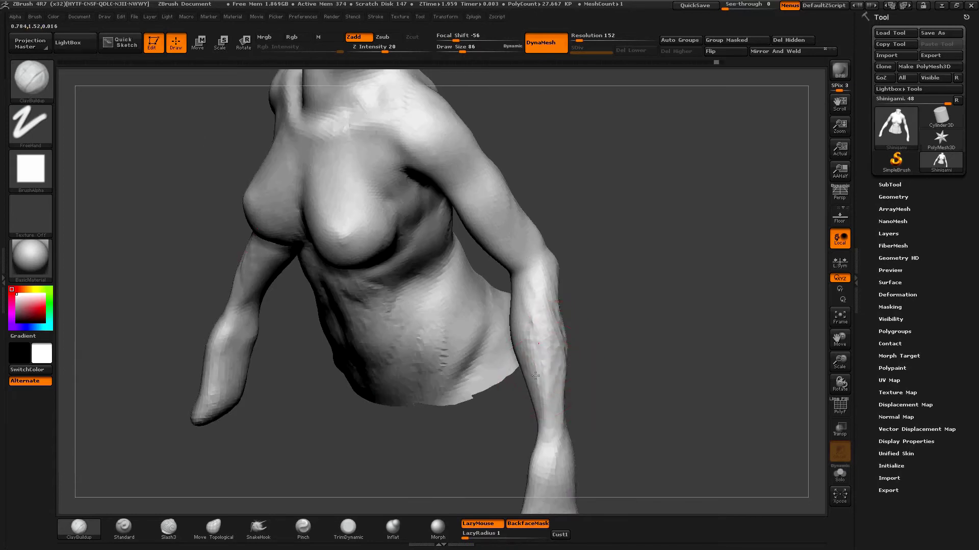
mouse_move(548, 357)
mouse_down()
mouse_move(623, 343)
mouse_move(610, 339)
mouse_move(602, 367)
mouse_move(548, 393)
mouse_up()
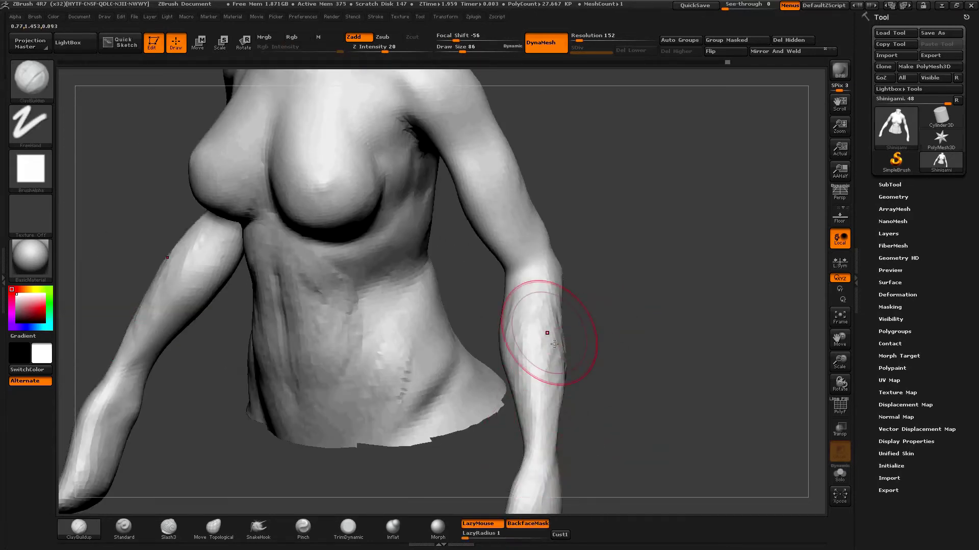
drag(569, 354, 545, 424)
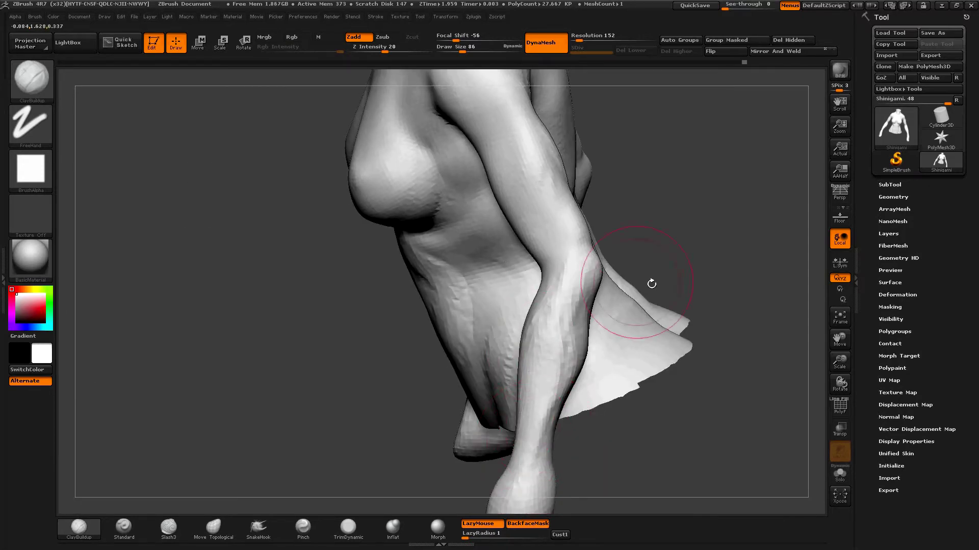
shift+drag(675, 259, 542, 349)
key(f)
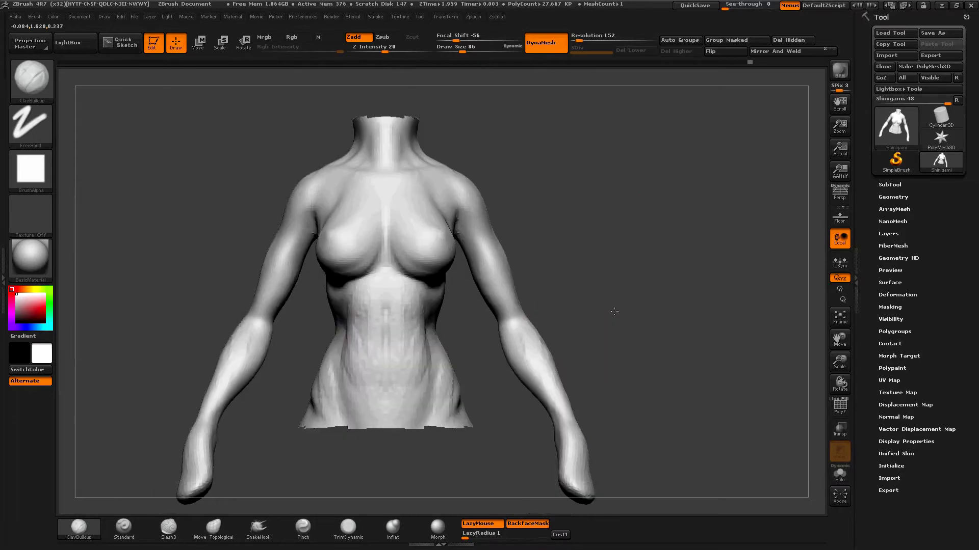
mouse_move(601, 346)
mouse_down()
mouse_move(576, 393)
mouse_move(586, 371)
mouse_up()
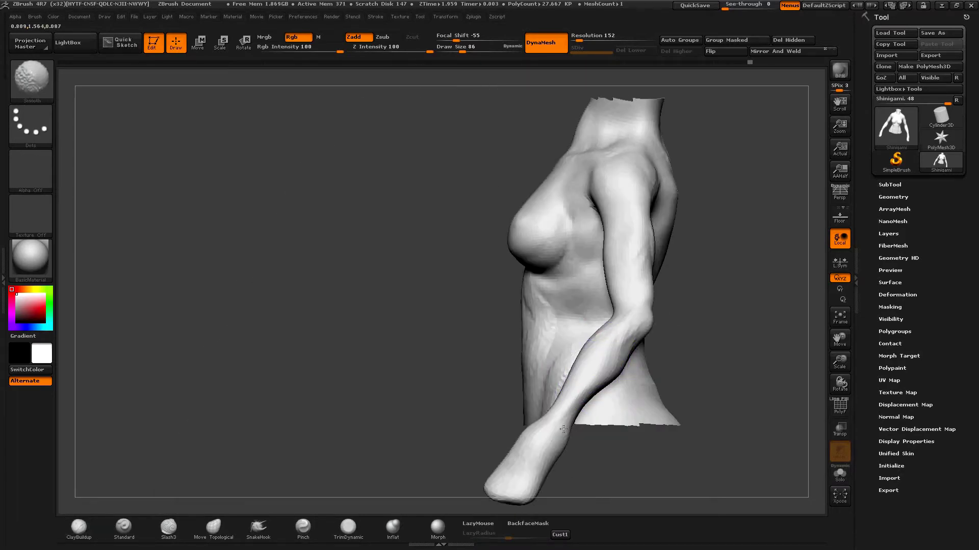
mouse_move(680, 365)
mouse_down()
mouse_move(600, 389)
mouse_move(629, 431)
mouse_up()
- Thicken the forearm and build up clay on the wrist ends, including the right wrist
drag(632, 338, 612, 361)
drag(561, 461, 560, 416)
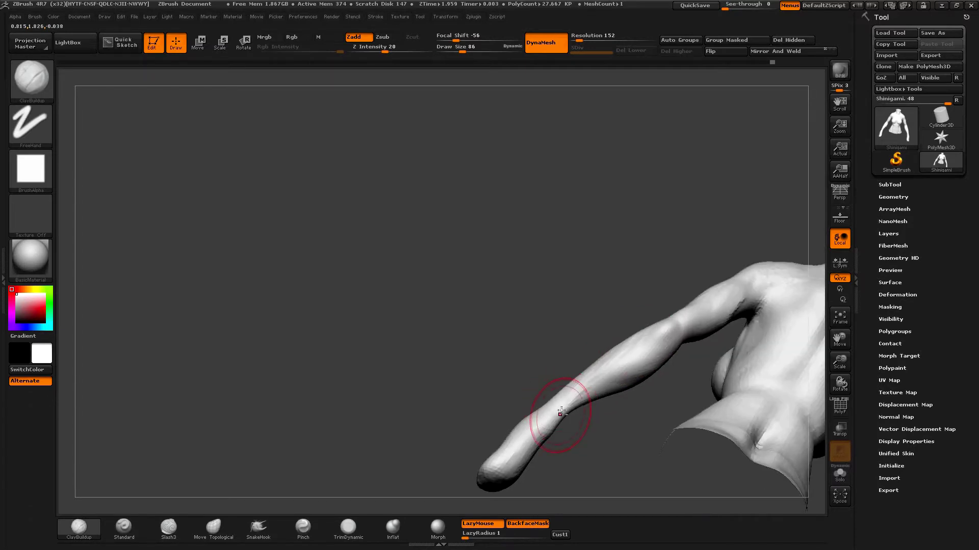
drag(579, 415, 559, 394)
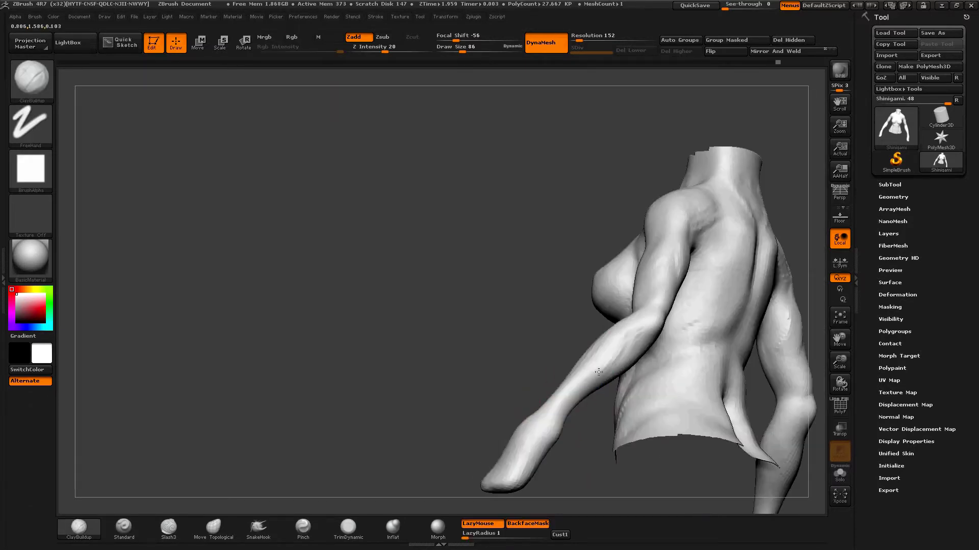
mouse_move(493, 481)
mouse_down()
mouse_move(520, 328)
mouse_move(552, 412)
mouse_up()
mouse_move(536, 483)
mouse_down()
mouse_move(530, 456)
mouse_move(541, 443)
mouse_move(548, 448)
mouse_move(514, 482)
mouse_move(561, 441)
mouse_move(631, 326)
mouse_move(625, 380)
mouse_move(618, 323)
mouse_move(649, 396)
mouse_move(619, 379)
mouse_up()
mouse_move(546, 382)
mouse_down()
mouse_move(579, 393)
mouse_move(212, 520)
mouse_up()
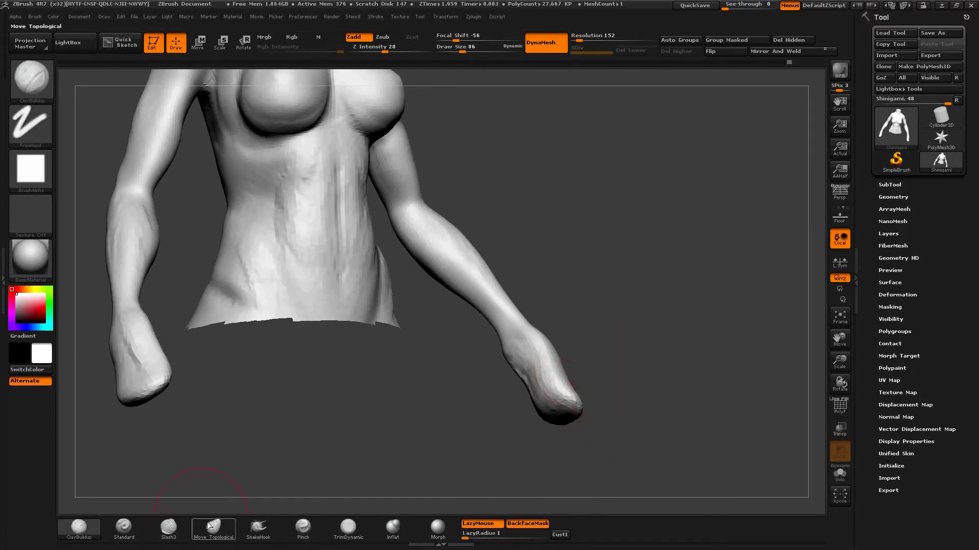
- Try TrimDynamic, then add ClayBuildup bulges to the right forearm
click(348, 528)
drag(609, 406, 538, 386)
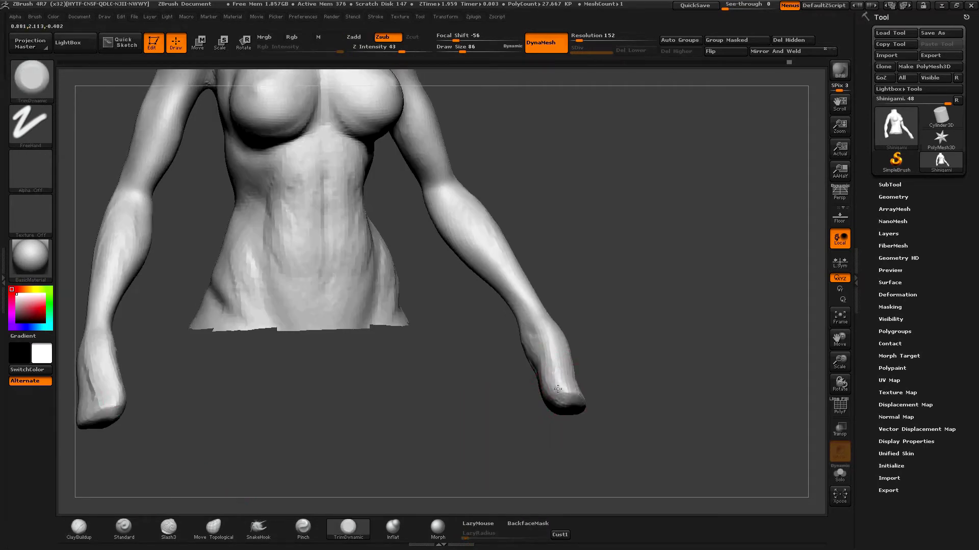
click(79, 527)
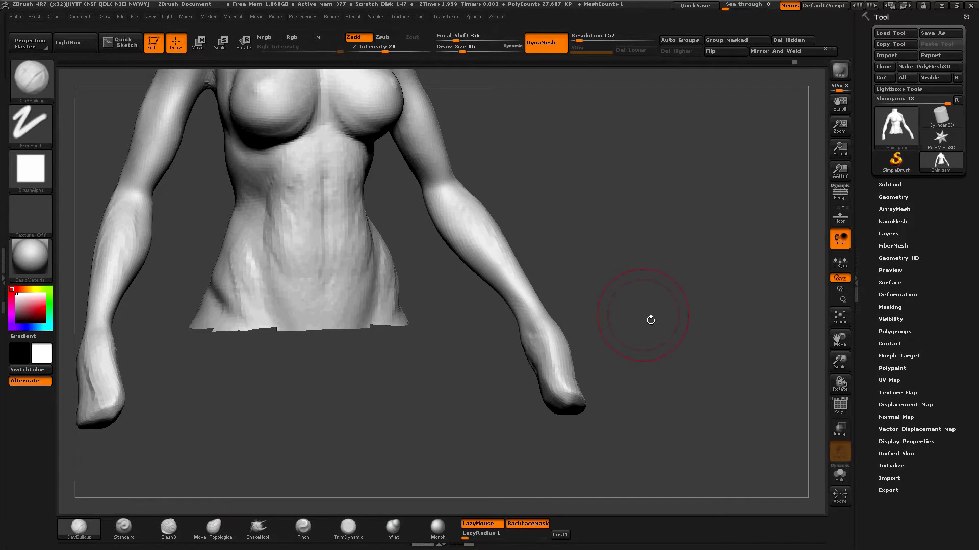
drag(651, 321, 662, 298)
drag(524, 333, 530, 357)
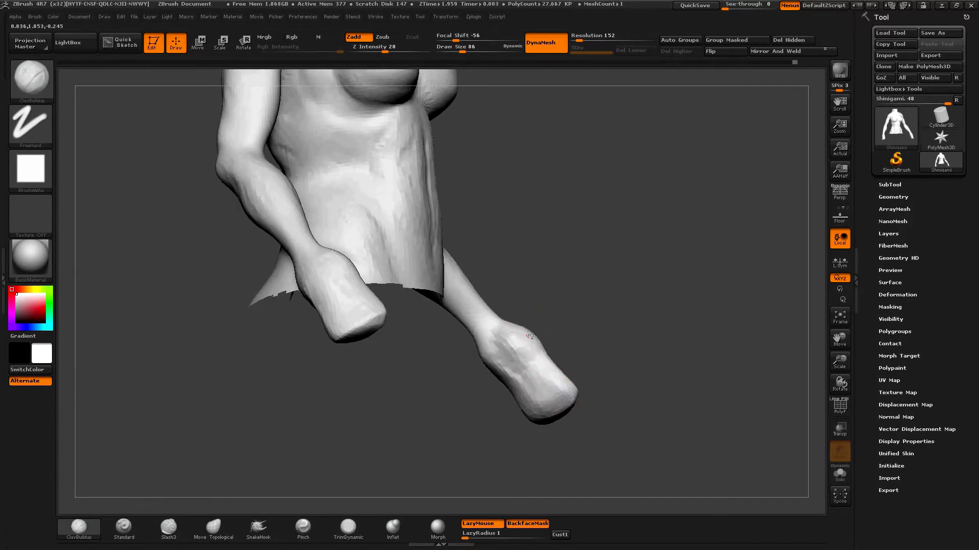
drag(612, 357, 627, 346)
- Shrink the brush from 86 to 62, then 26, and stroke clay along the lower arm
key(space)
drag(572, 288, 517, 344)
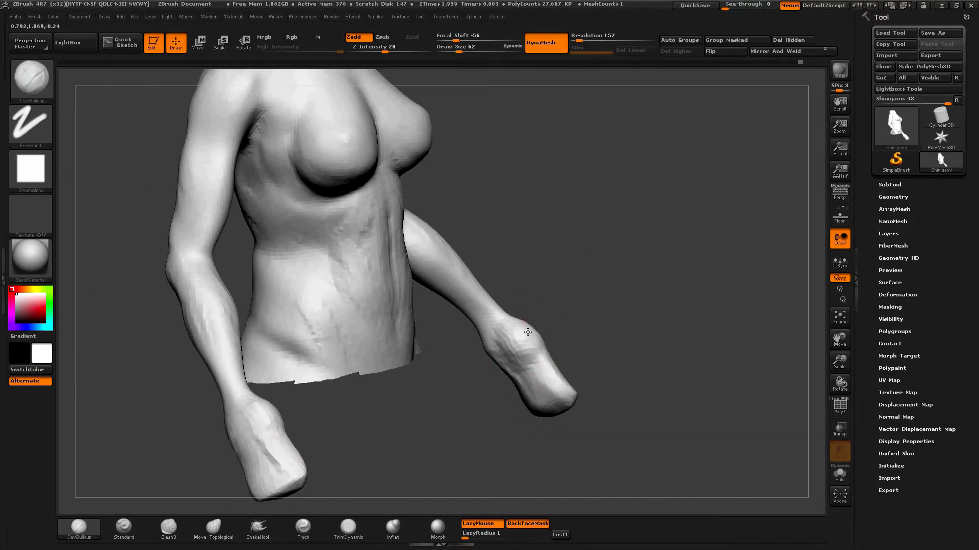
mouse_move(586, 321)
mouse_down()
mouse_move(547, 397)
mouse_move(617, 324)
mouse_move(574, 372)
mouse_up()
mouse_move(633, 368)
shift+mouse_down()
mouse_move(566, 384)
mouse_move(552, 366)
mouse_move(530, 374)
shift+mouse_up()
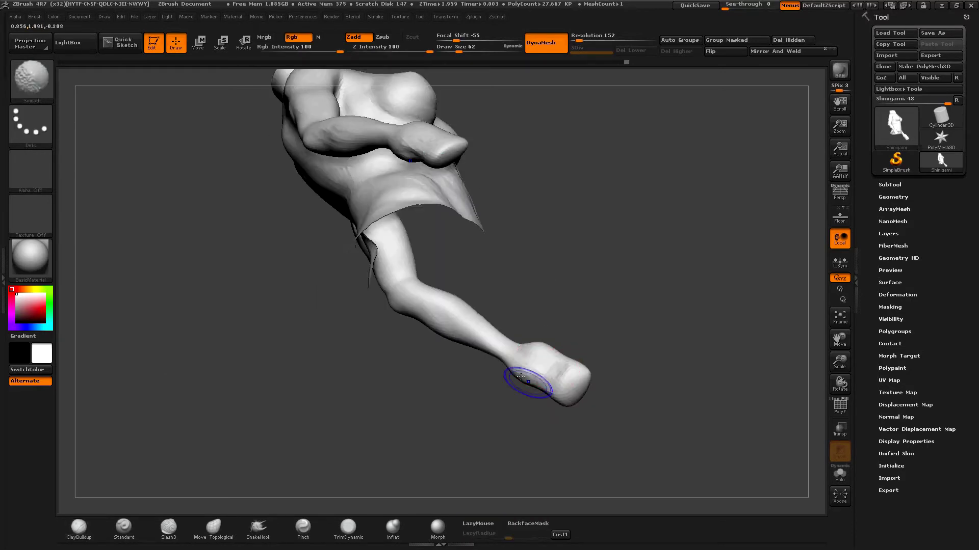
mouse_move(581, 286)
shift+mouse_down()
mouse_move(597, 323)
mouse_move(569, 294)
mouse_move(564, 372)
mouse_move(595, 349)
mouse_move(546, 372)
mouse_move(520, 332)
shift+mouse_up()
key(space)
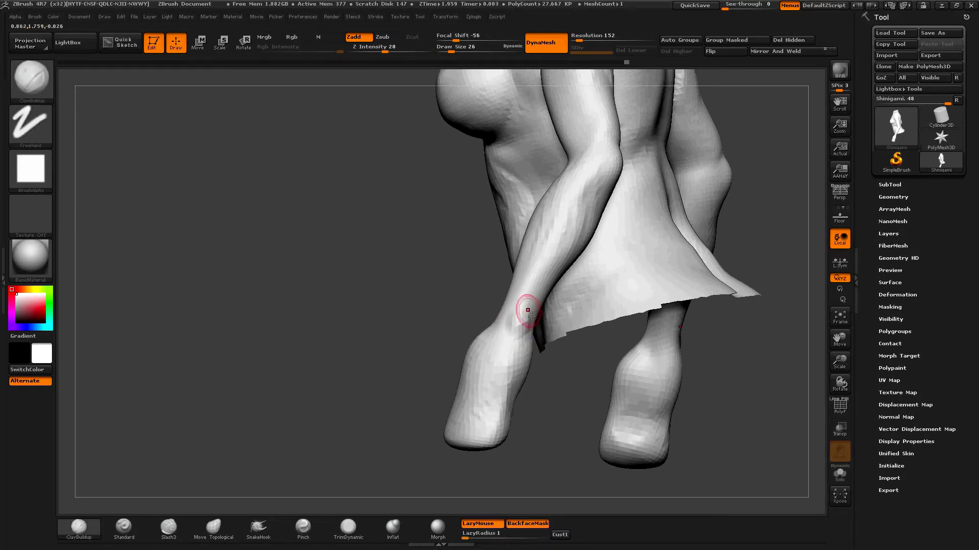
drag(502, 383, 527, 344)
- Smooth the arms and rotate to a front view showing the whole torso
mouse_move(536, 418)
mouse_down()
mouse_move(538, 378)
mouse_move(520, 331)
mouse_up()
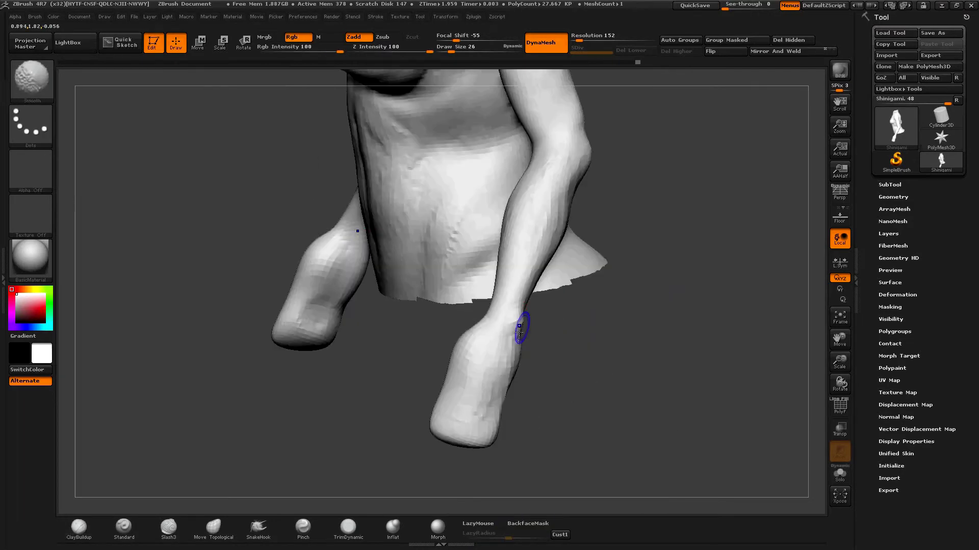
shift+drag(579, 347, 544, 326)
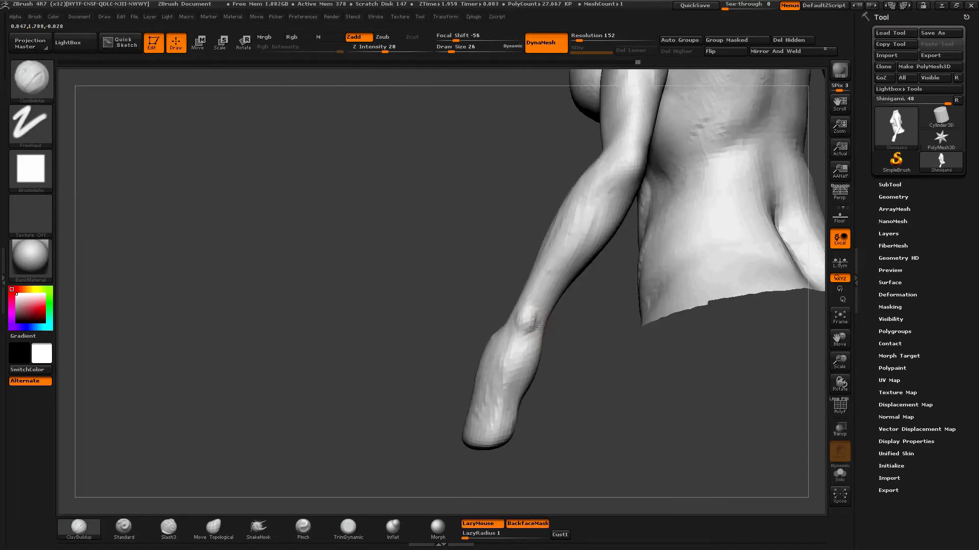
drag(569, 372, 524, 313)
key(shift)
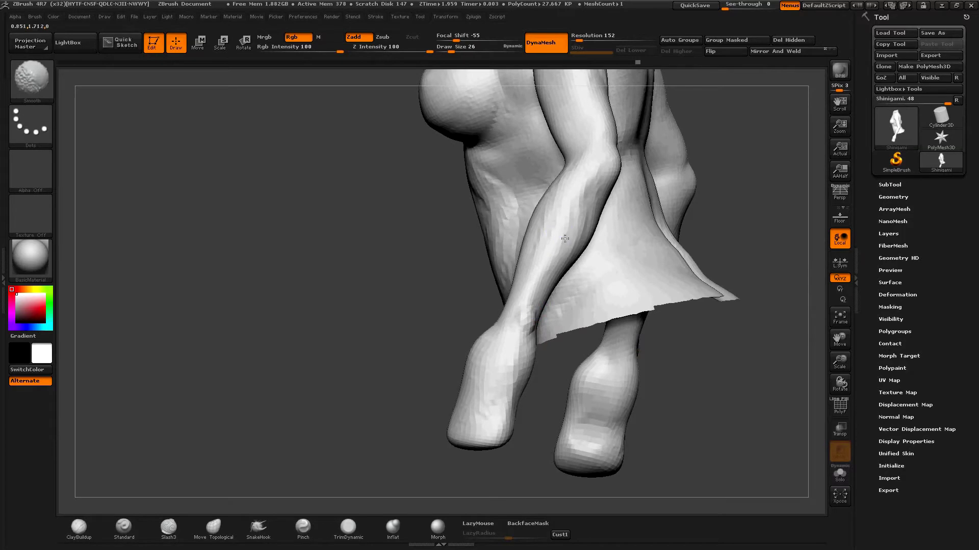
key(shift)
drag(701, 211, 695, 225)
mouse_move(559, 350)
mouse_down()
mouse_move(618, 434)
mouse_move(562, 102)
mouse_up()
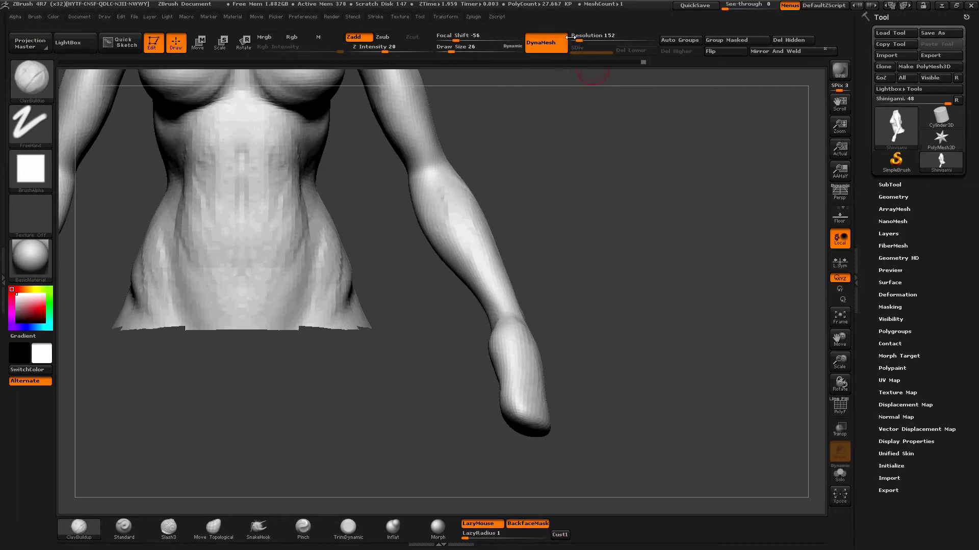
drag(635, 204, 639, 261)
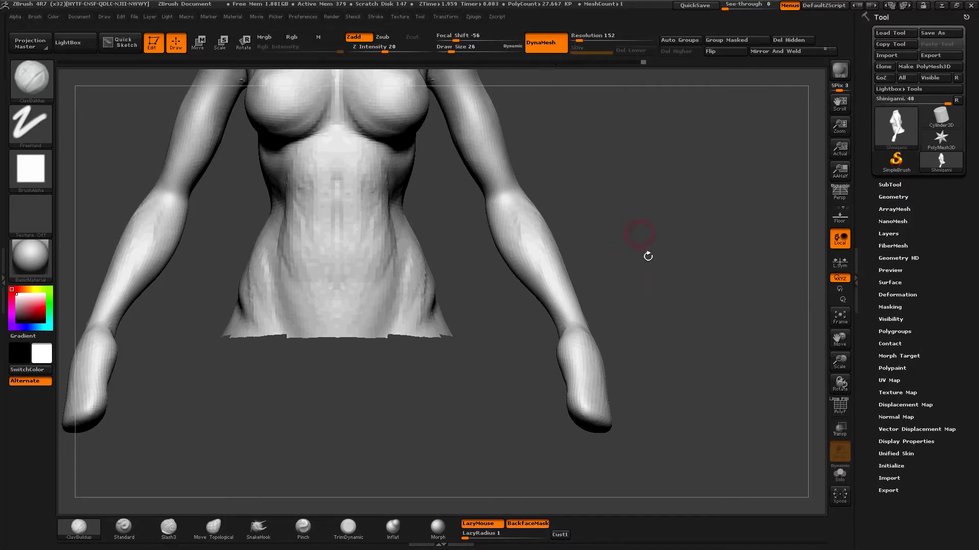
mouse_move(561, 209)
alt+mouse_down()
mouse_move(619, 209)
mouse_move(589, 274)
alt+mouse_up()
- Switch to Move Topological with draw size 122 and zoom out
click(214, 528)
key(space)
mouse_move(584, 189)
mouse_down()
mouse_move(572, 201)
mouse_move(598, 205)
mouse_move(598, 227)
mouse_up()
key(ctrl+shift)
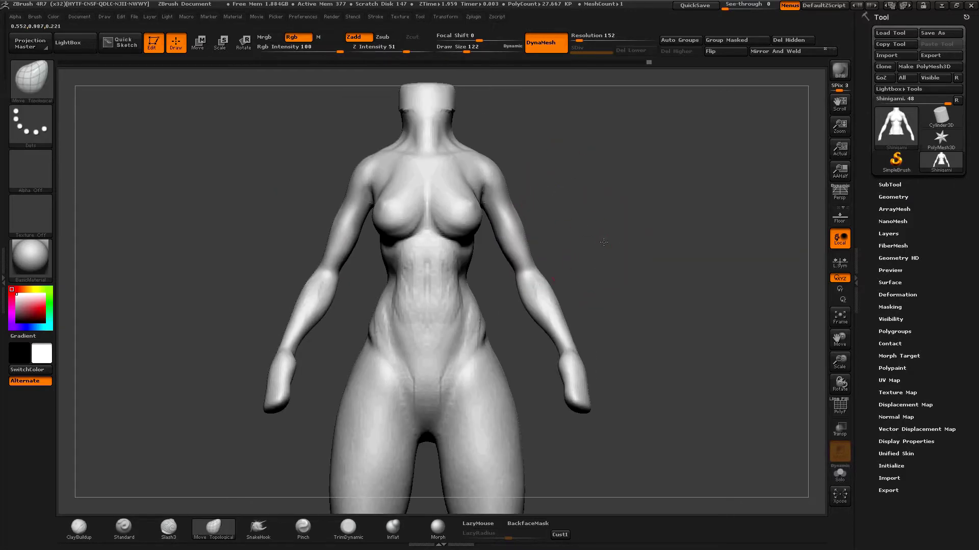
- Zoom and rotate around the unhidden full figure to inspect the upper body
alt+drag(583, 277, 606, 276)
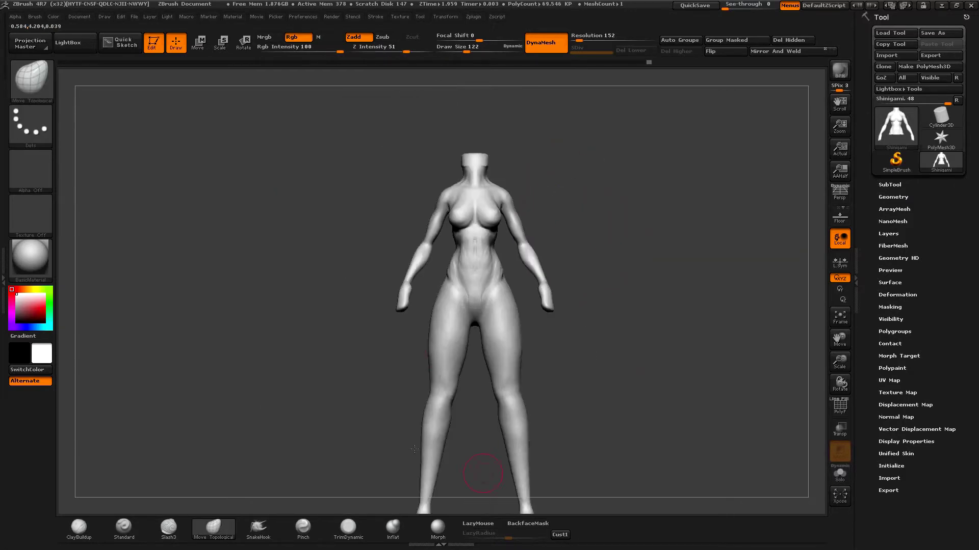
alt+drag(602, 338, 598, 258)
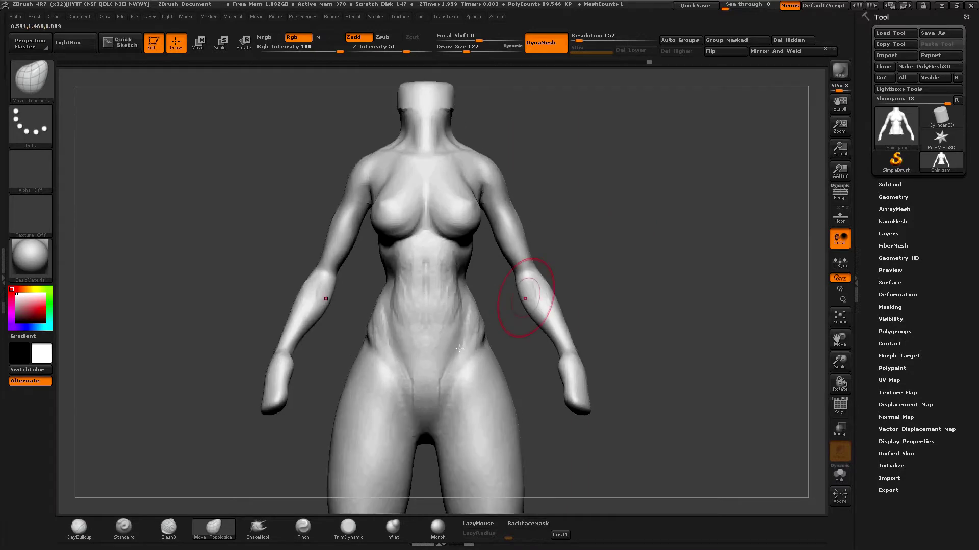
drag(528, 288, 684, 323)
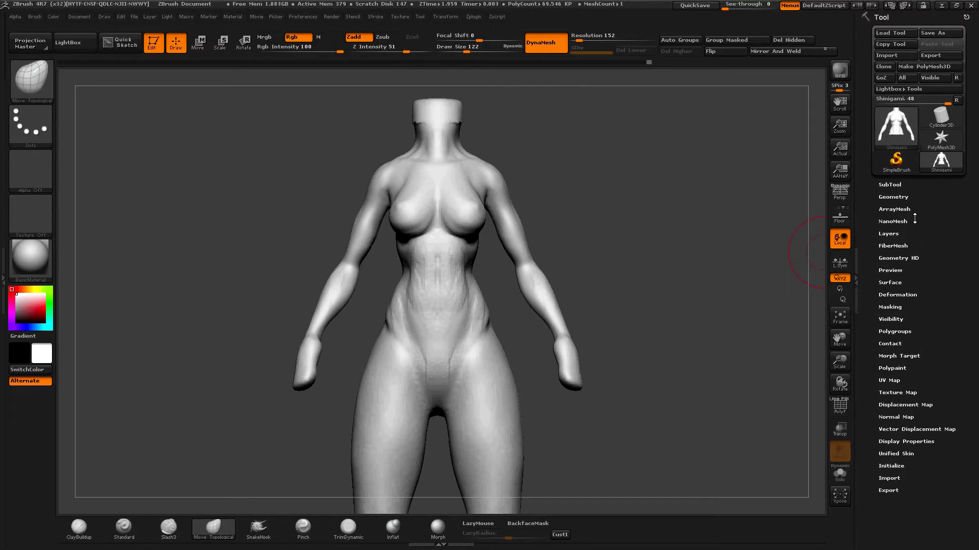
key(ctrl)
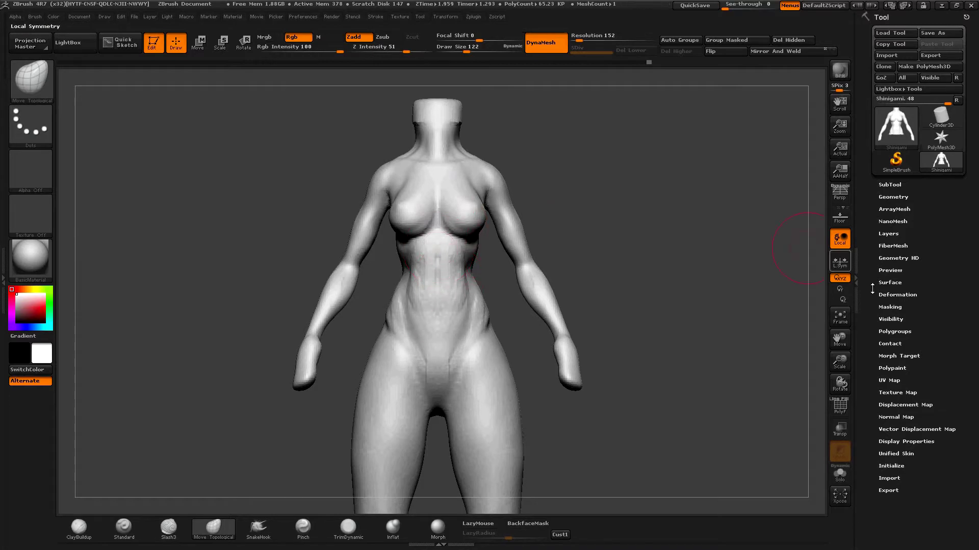
- Apply Unify in Tool > Deformation twice and frame the resized body with F
click(905, 199)
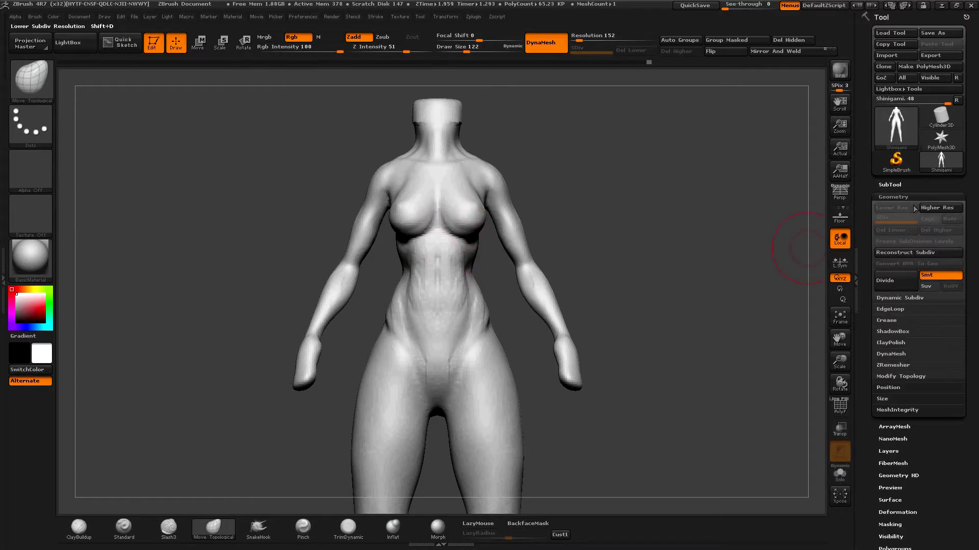
click(914, 209)
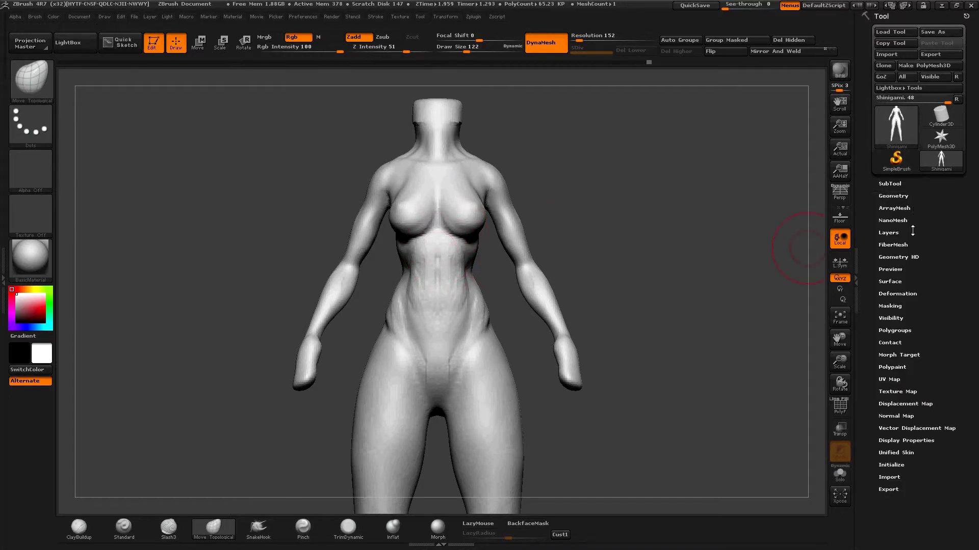
click(898, 293)
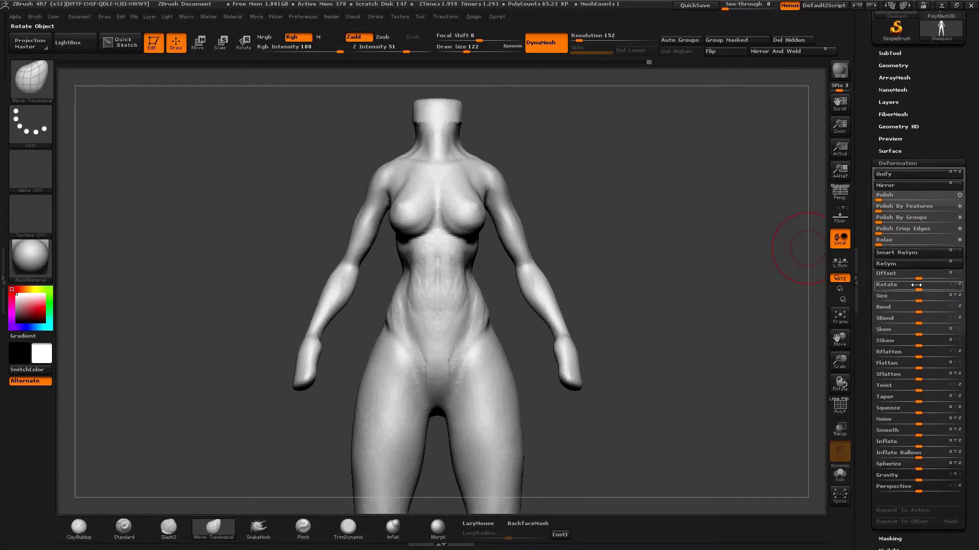
click(899, 175)
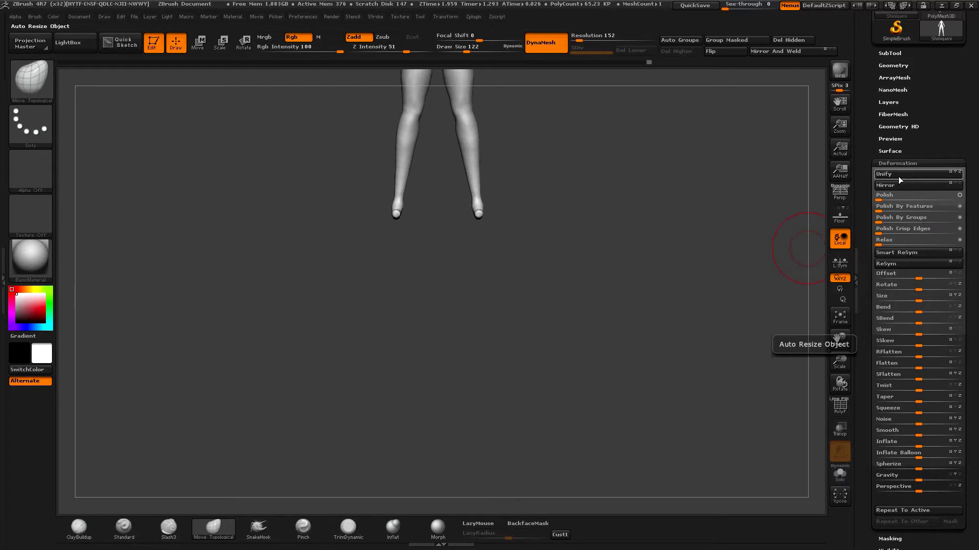
key(f)
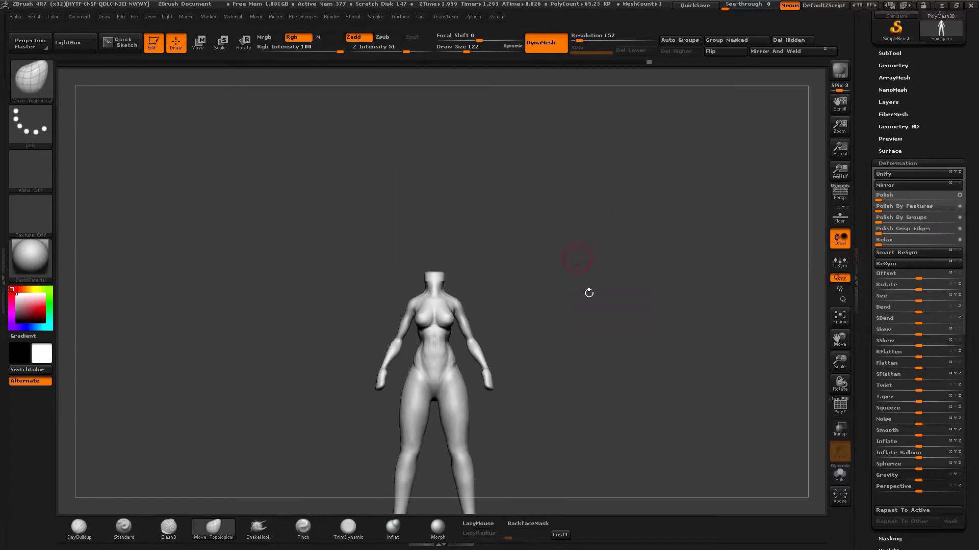
click(904, 178)
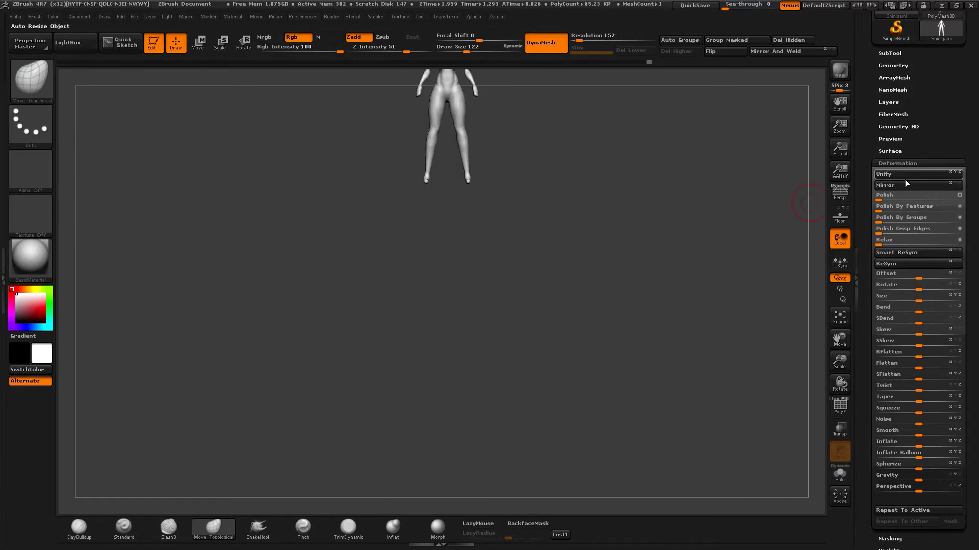
key(f)
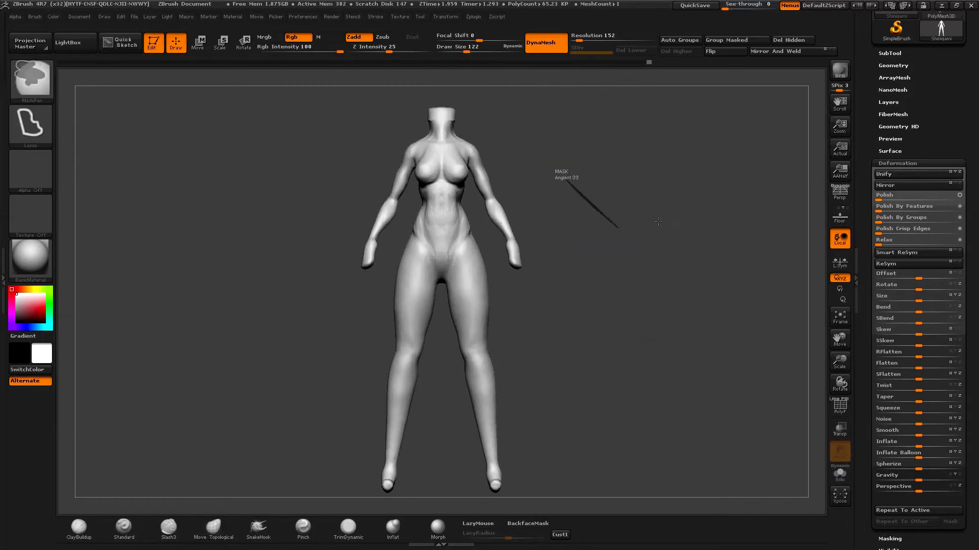
- Push and pull the arm surfaces, orbiting to a three-quarter side view, brush enlarged to 160
mouse_move(581, 192)
ctrl+mouse_down()
mouse_move(591, 199)
mouse_move(605, 339)
mouse_move(621, 306)
ctrl+mouse_up()
mouse_move(633, 214)
mouse_down()
mouse_move(581, 219)
mouse_move(589, 298)
mouse_move(617, 291)
mouse_move(628, 302)
mouse_up()
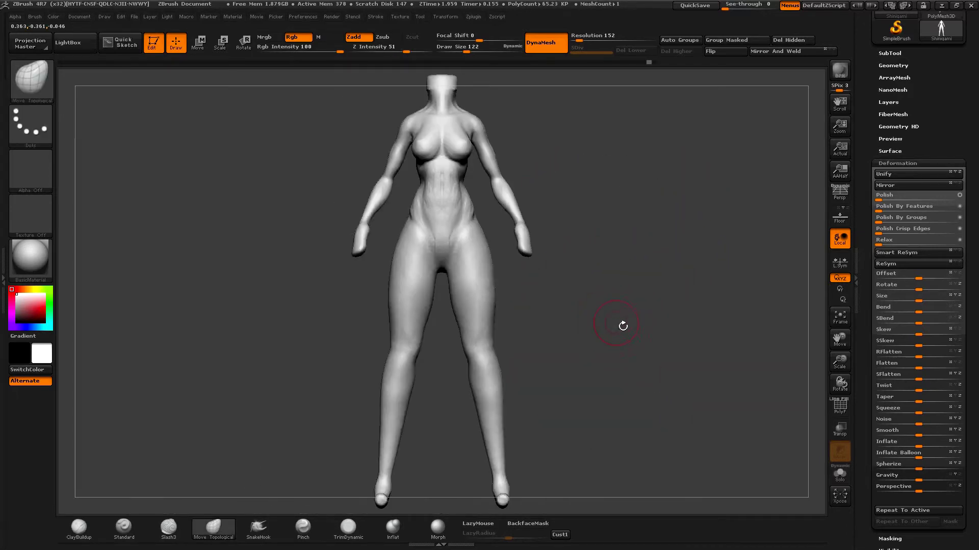
ctrl+drag(560, 147, 602, 197)
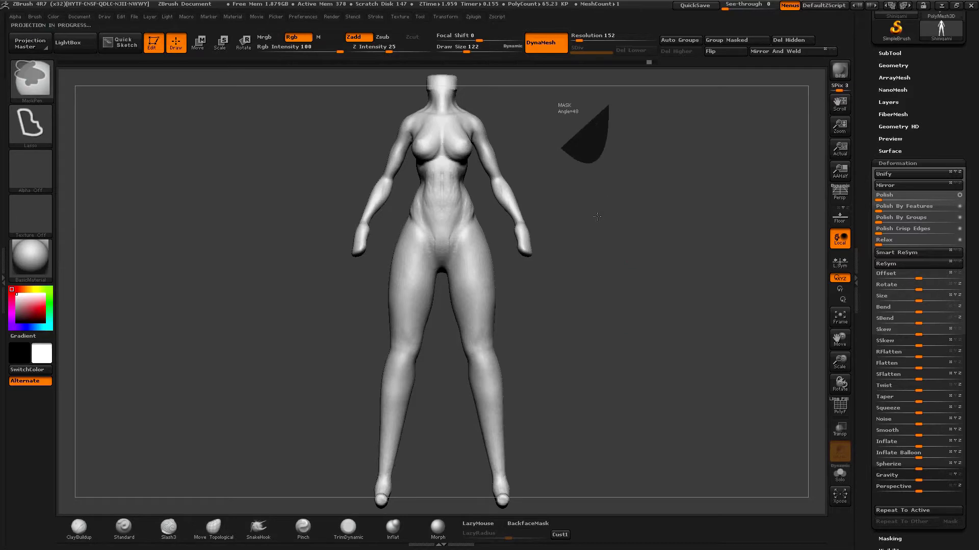
mouse_move(530, 131)
alt+mouse_down()
mouse_move(651, 286)
mouse_move(646, 306)
alt+mouse_up()
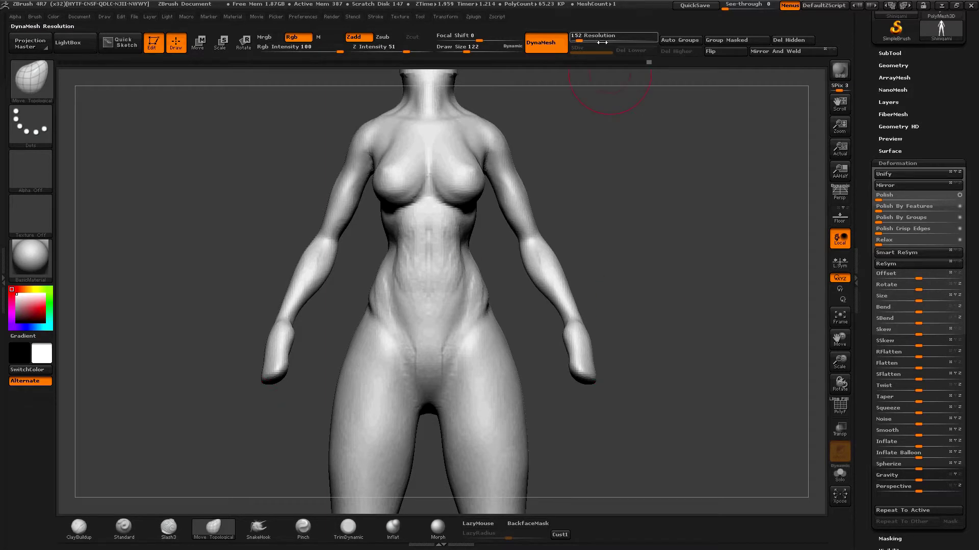
alt+drag(598, 263, 607, 256)
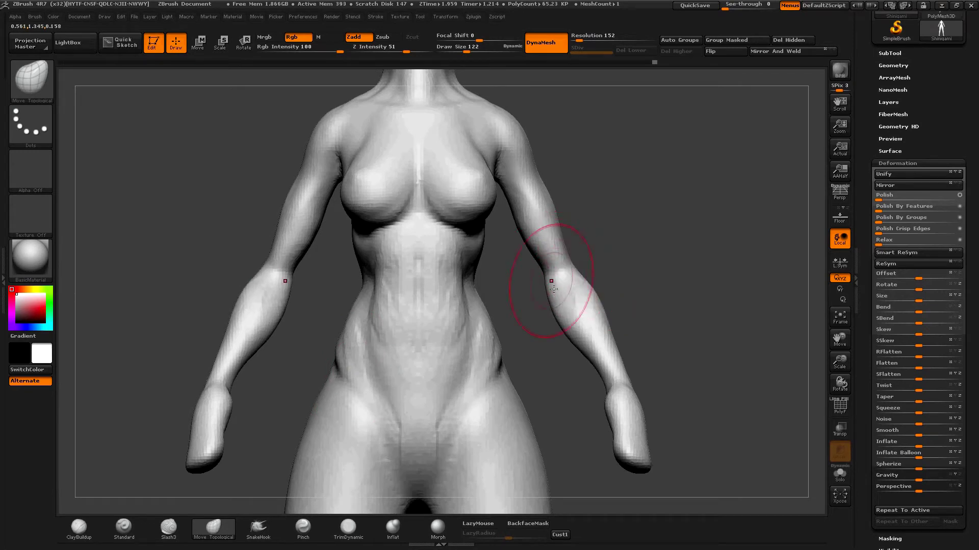
mouse_move(603, 194)
mouse_down()
mouse_move(404, 186)
mouse_move(510, 200)
mouse_up()
key(space)
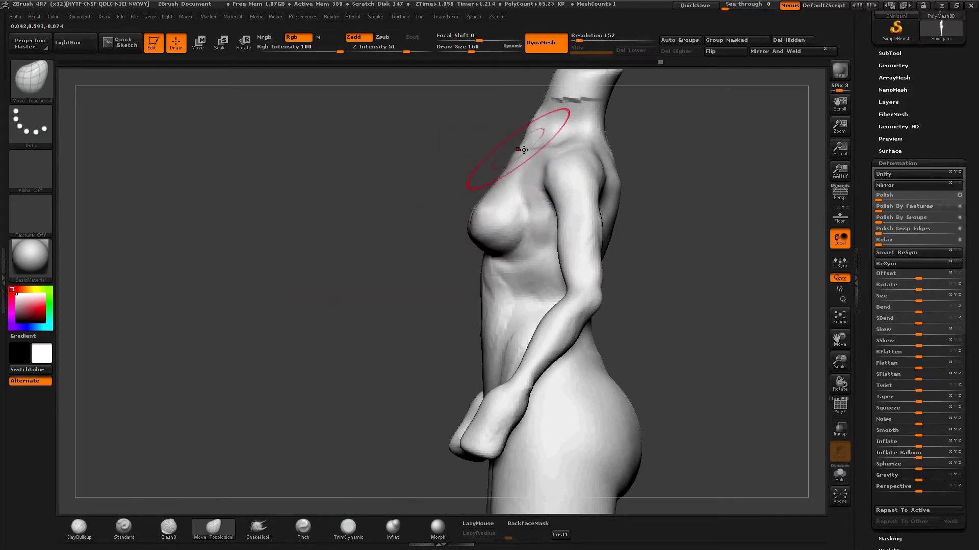
- Lasso-mask the body below the neck, invert the mask, and blur its edge
drag(664, 134, 606, 156)
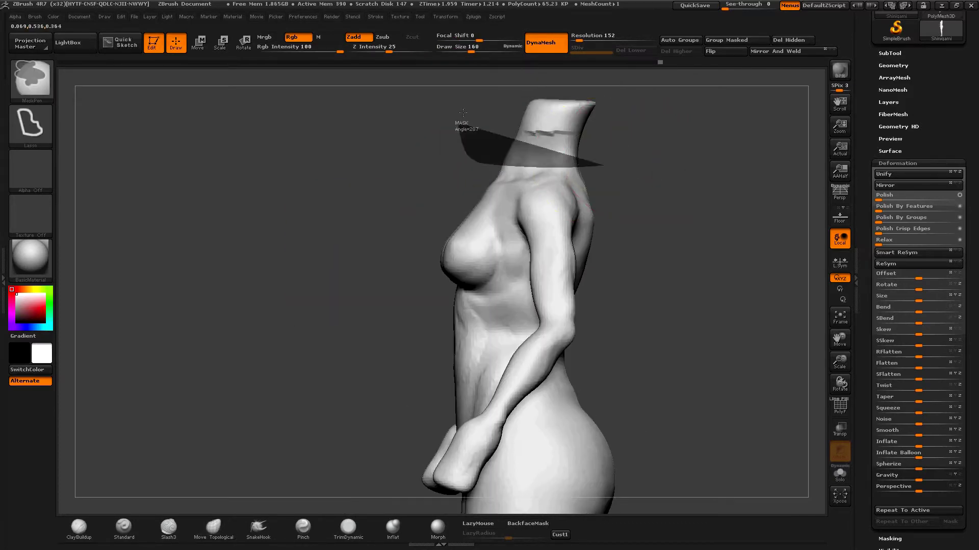
ctrl+click(606, 153)
ctrl+click(652, 96)
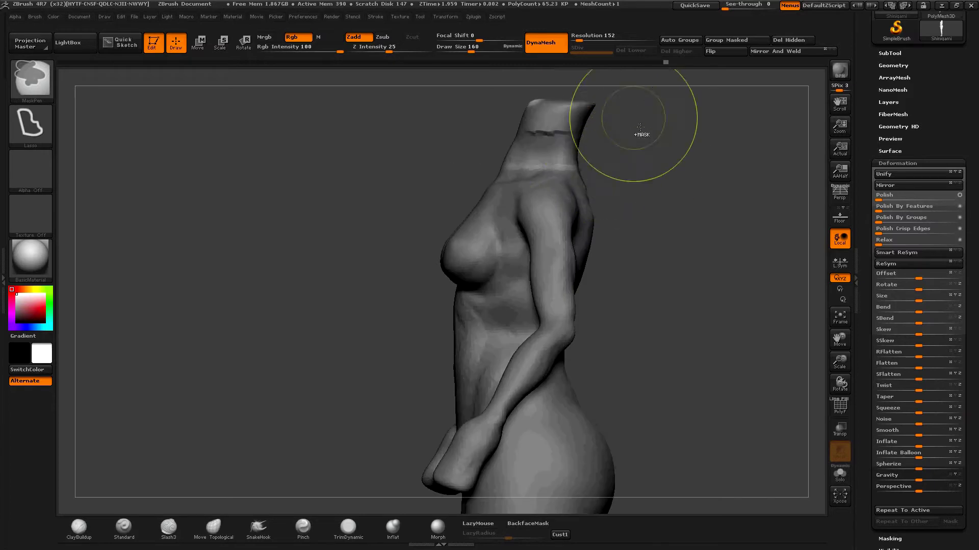
ctrl+click(614, 157)
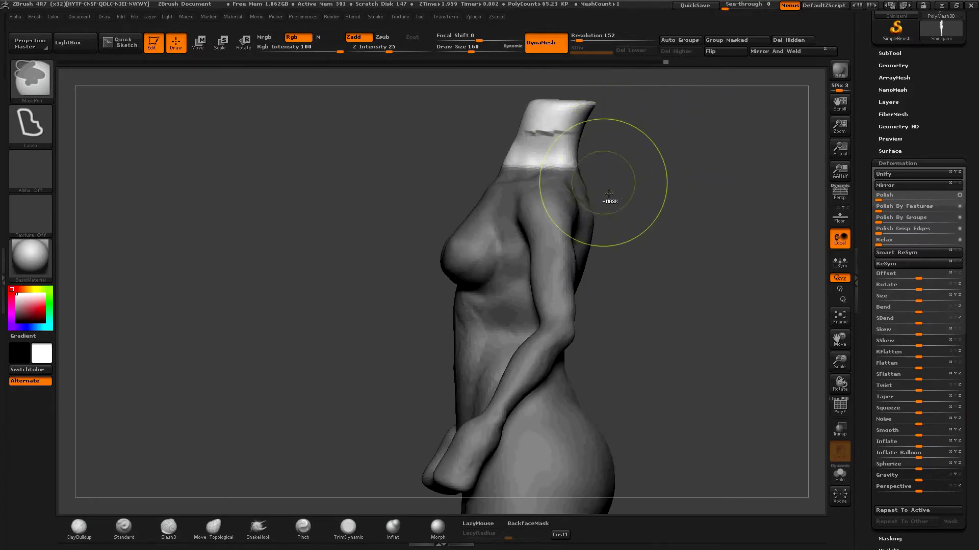
key(b)
key(m)
key(t)
- Rotate the neck with Transpose Rotate, then reshape the neck base with Move Topological at 101
click(244, 43)
mouse_move(540, 185)
mouse_down()
mouse_move(557, 90)
mouse_move(541, 80)
mouse_up()
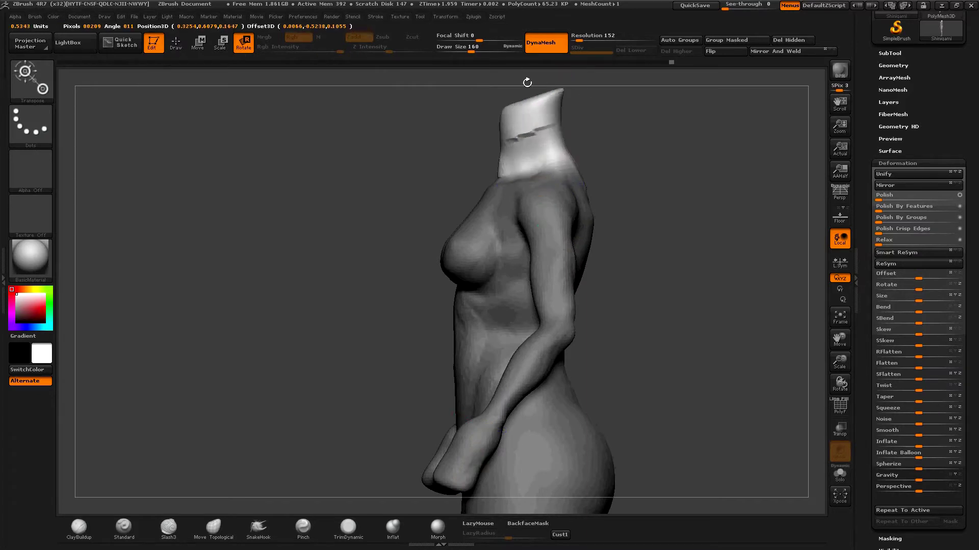
shift+drag(612, 265, 681, 280)
alt+drag(666, 197, 284, 518)
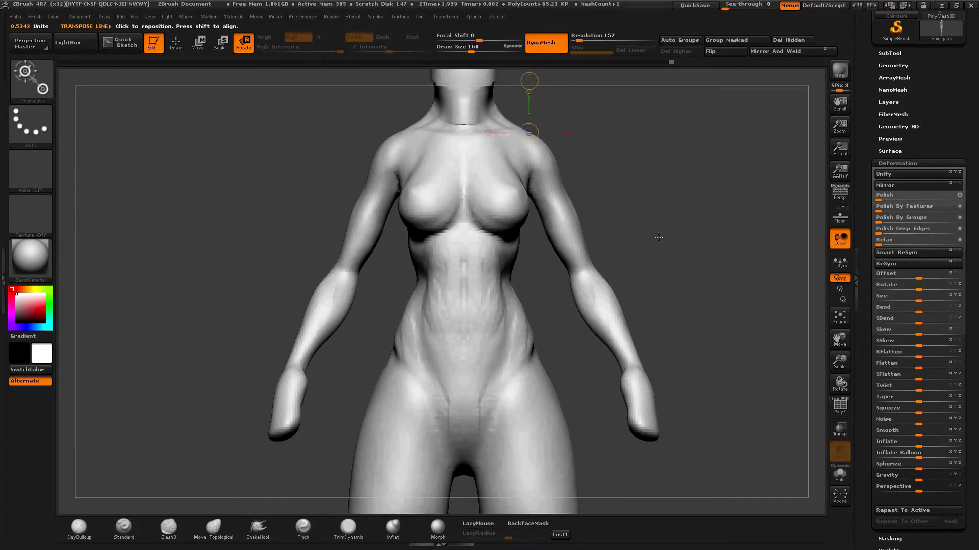
click(220, 530)
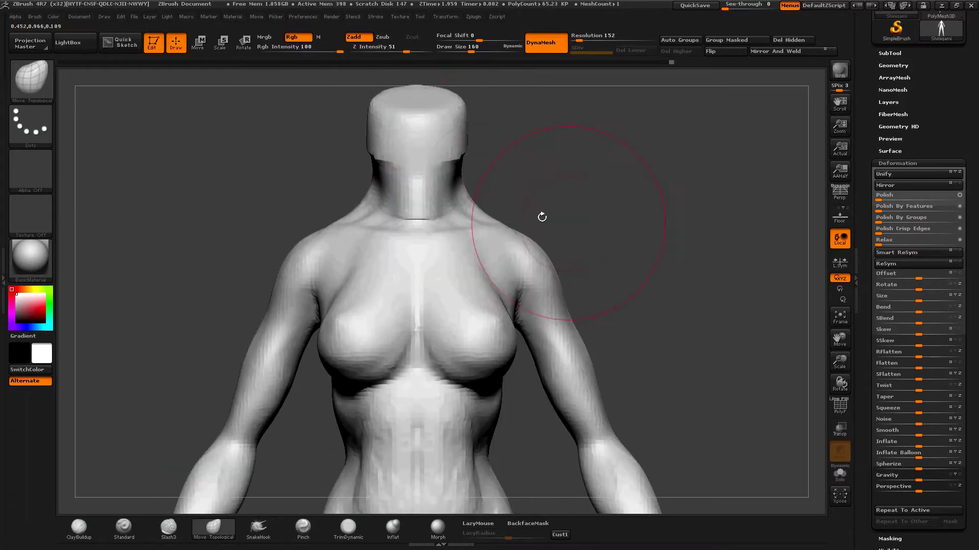
key(space)
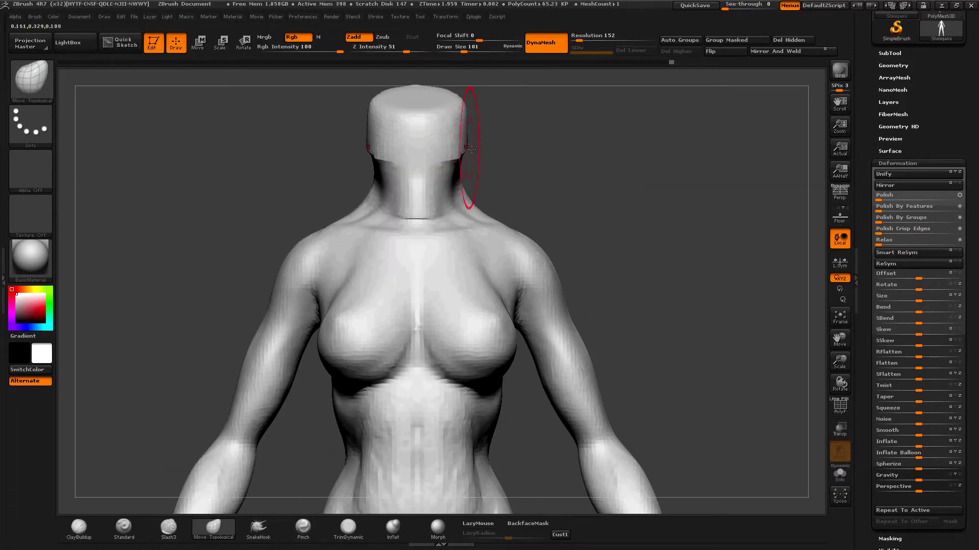
mouse_move(469, 189)
mouse_down()
mouse_move(467, 208)
mouse_move(559, 174)
mouse_up()
click(105, 527)
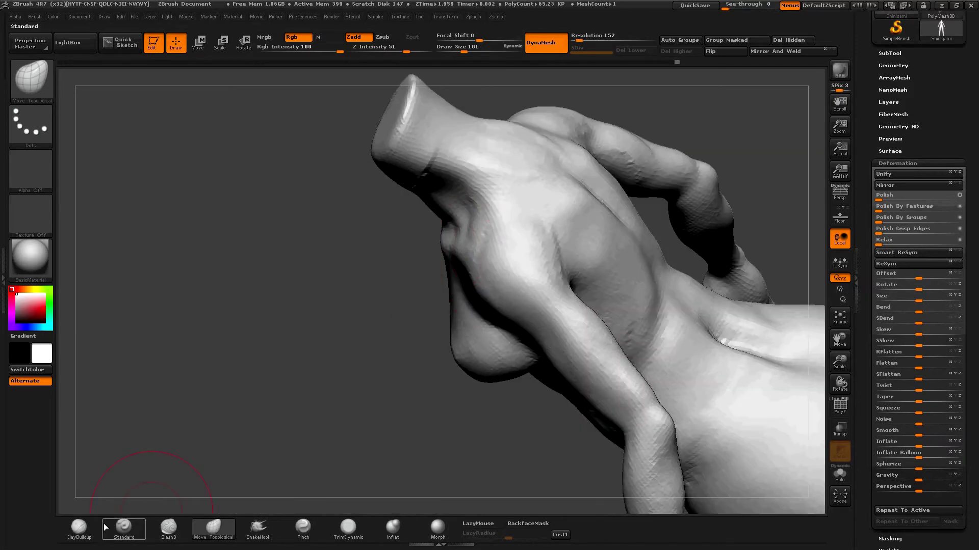
- Build up clay over the neck, chest and right shoulder blade
mouse_move(476, 144)
mouse_down()
mouse_move(530, 201)
mouse_move(551, 280)
mouse_move(672, 197)
mouse_up()
mouse_move(754, 117)
mouse_down()
mouse_move(642, 130)
mouse_move(651, 255)
mouse_up()
mouse_move(561, 204)
mouse_down()
mouse_move(530, 148)
mouse_move(542, 184)
mouse_up()
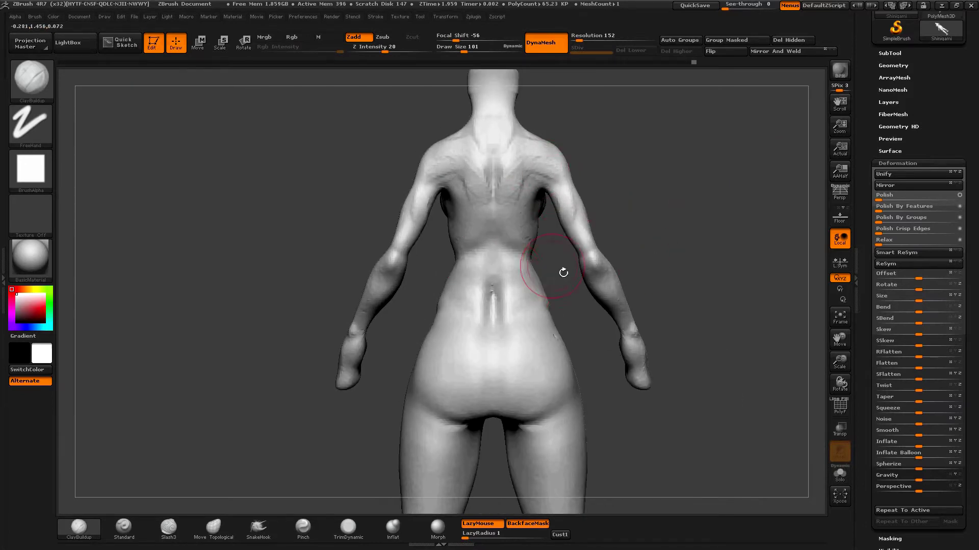
- Set Move Topological to draw size 165, fit the figure, and orbit to a side view
click(217, 534)
key(space)
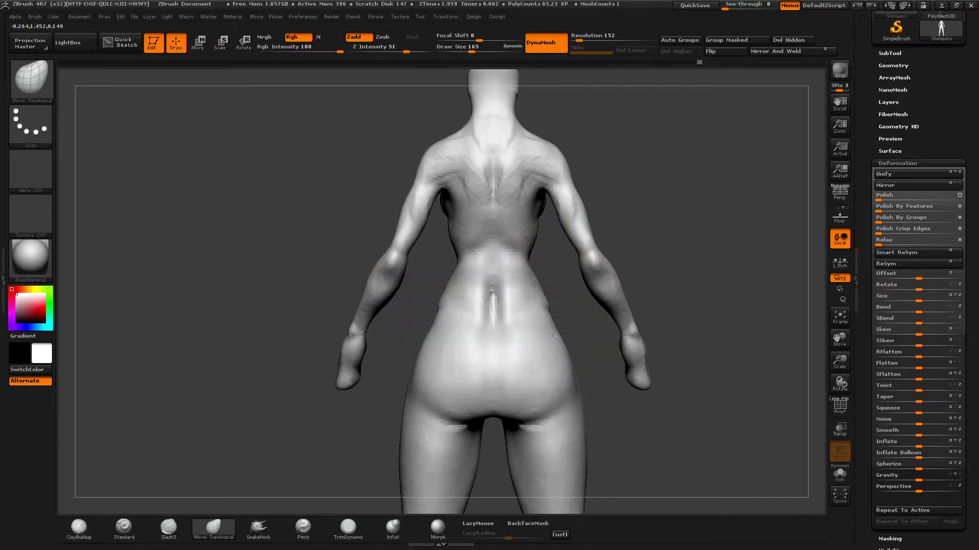
drag(592, 316, 696, 241)
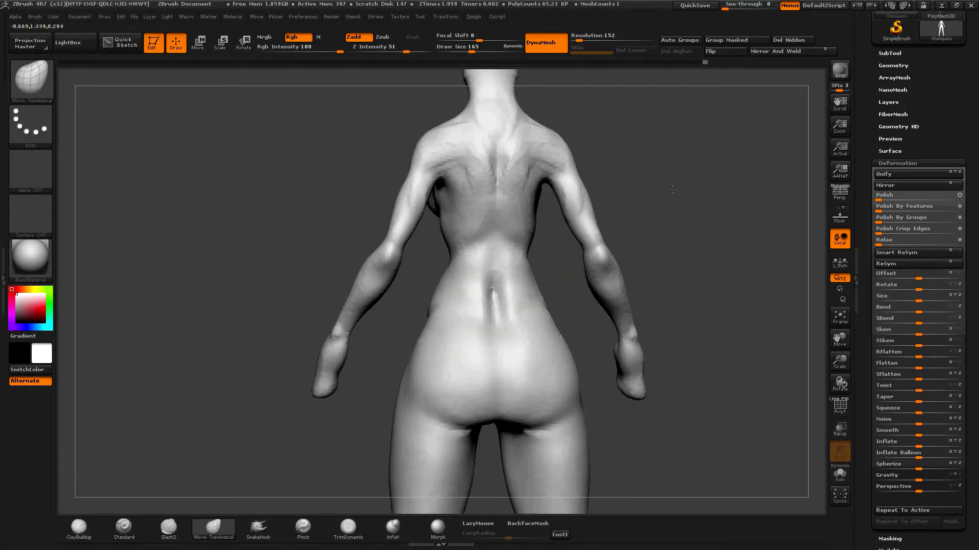
key(f)
mouse_move(710, 158)
mouse_down()
mouse_move(648, 242)
mouse_move(584, 272)
mouse_move(599, 330)
mouse_move(578, 251)
mouse_move(594, 300)
mouse_move(577, 287)
mouse_up()
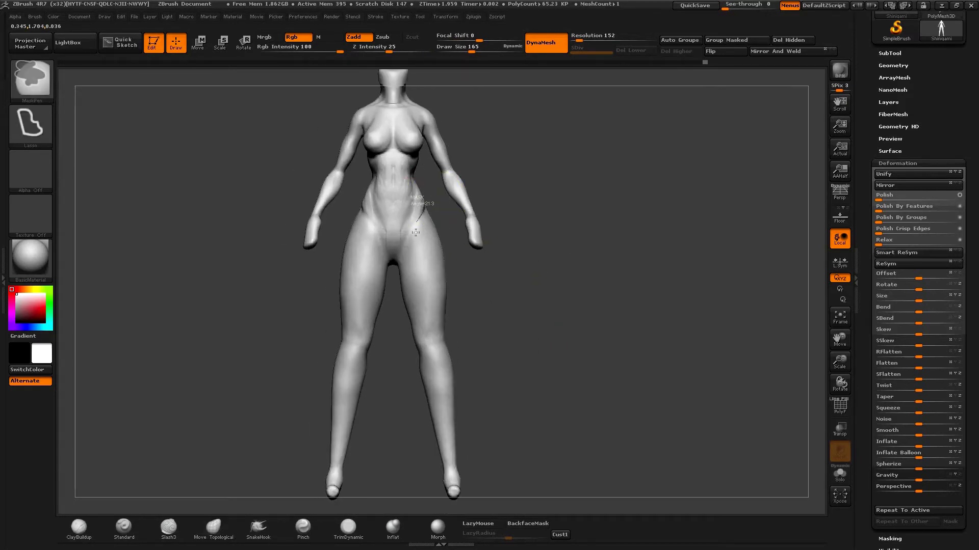
- Mask the legs and lower abdomen, blur the crotch edge, and invert the mask
ctrl+drag(387, 275, 433, 211)
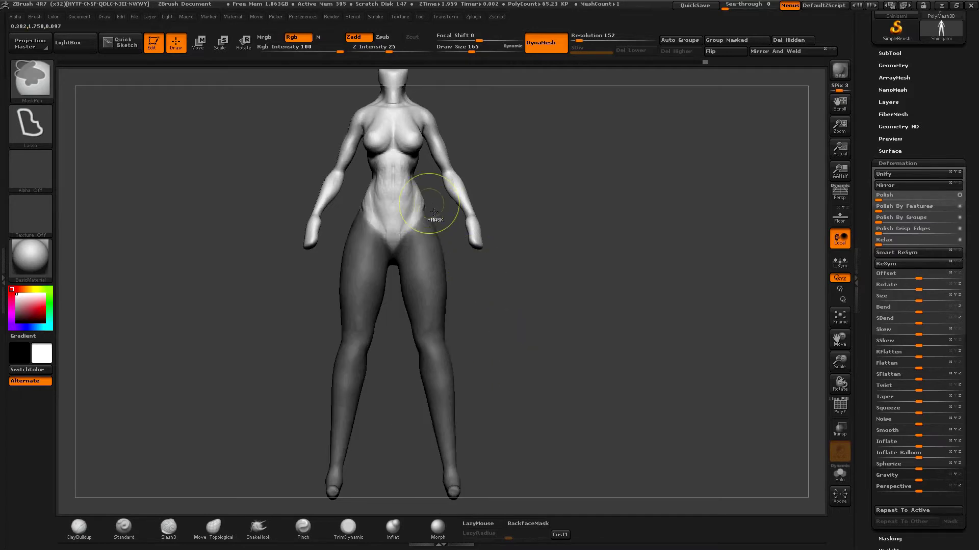
ctrl+drag(422, 218, 400, 275)
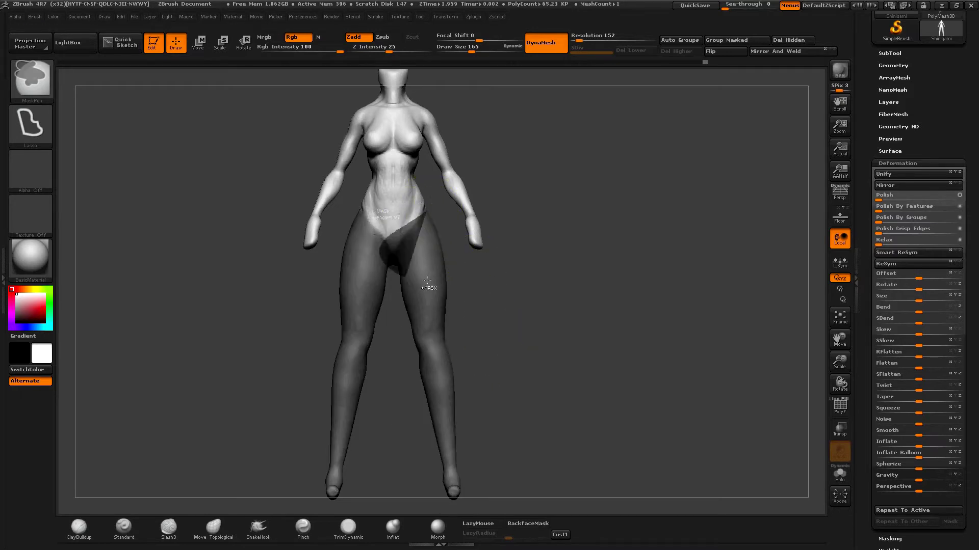
ctrl+drag(416, 221, 415, 284)
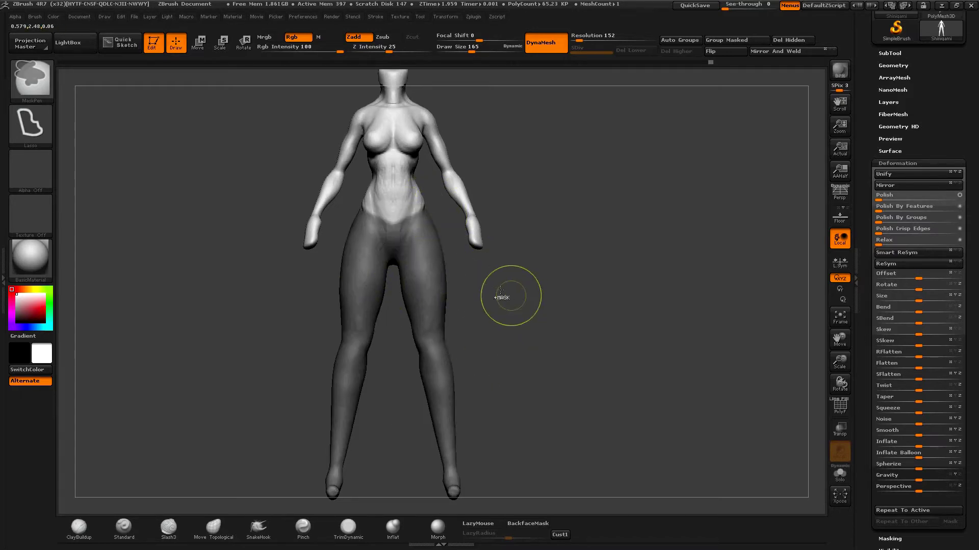
ctrl+click(422, 252)
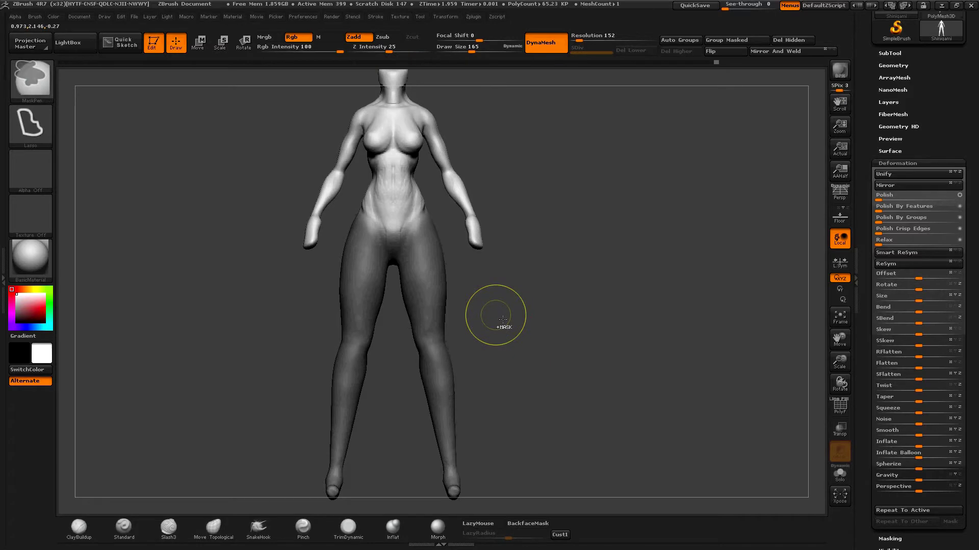
ctrl+click(481, 298)
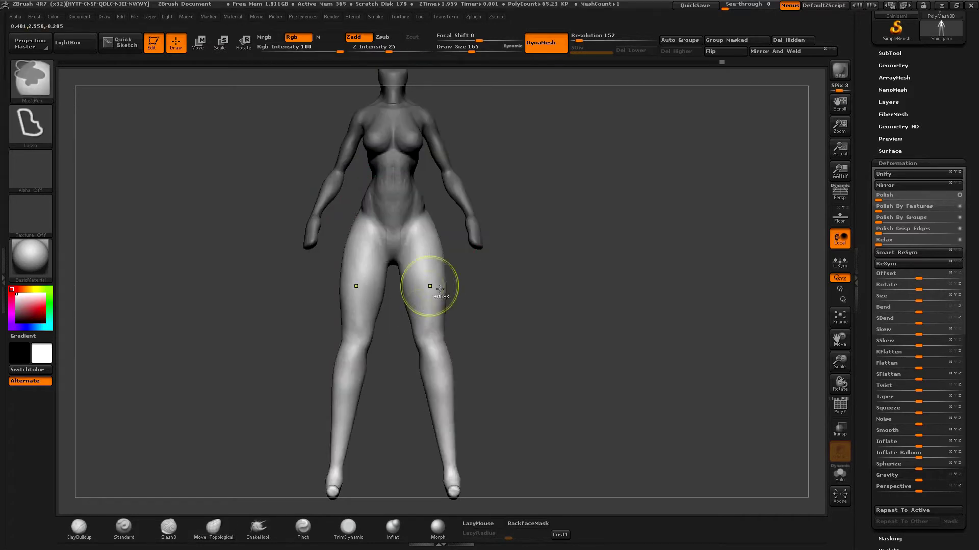
- Shrink the legs with Transpose Scale, lift them toward the hips, and enlarge Move Topological to 244
click(223, 51)
drag(422, 201, 424, 318)
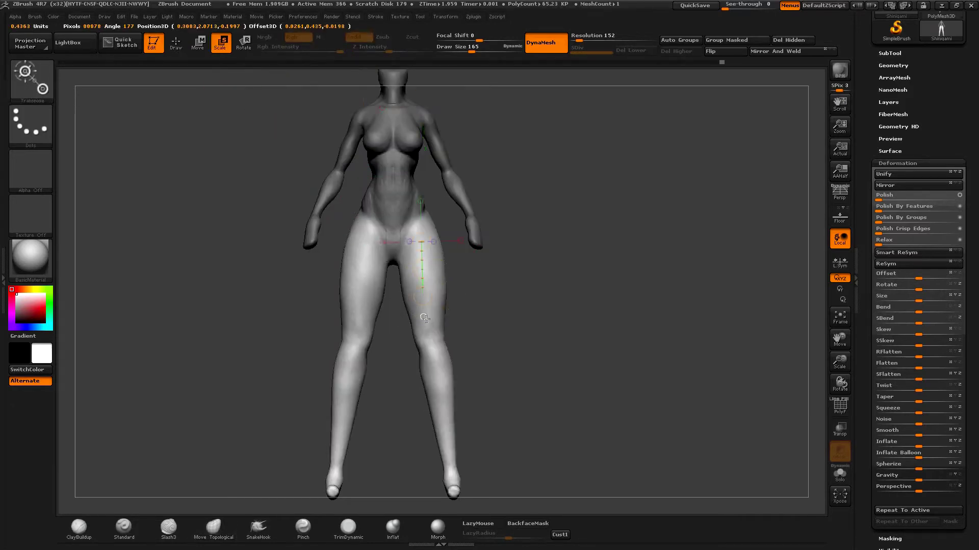
drag(455, 470, 452, 403)
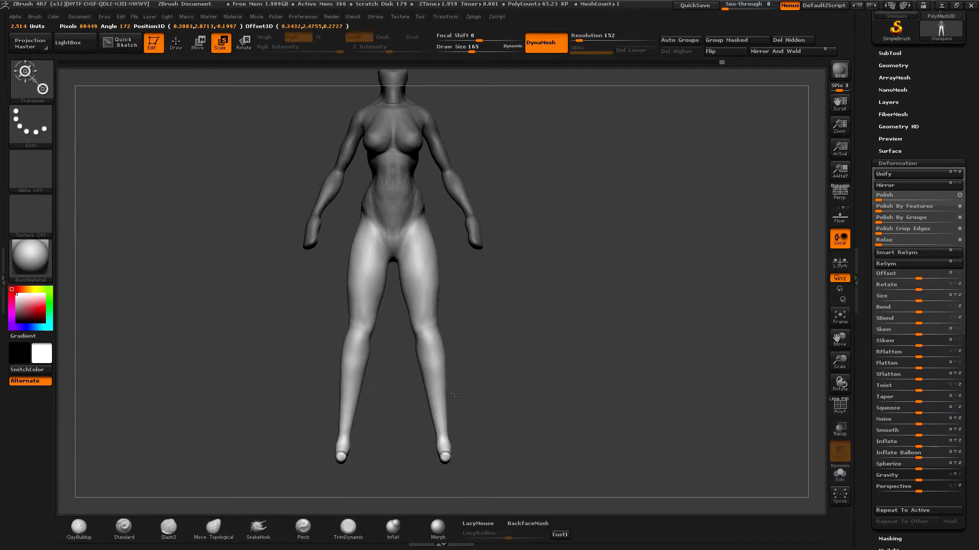
key(w)
drag(454, 485, 444, 354)
click(444, 353)
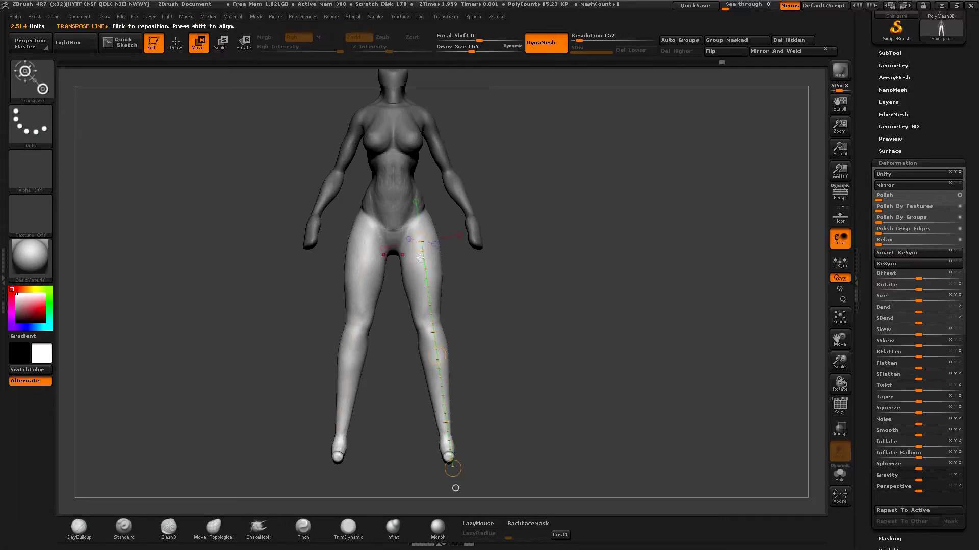
click(213, 528)
key(space)
drag(449, 300, 479, 299)
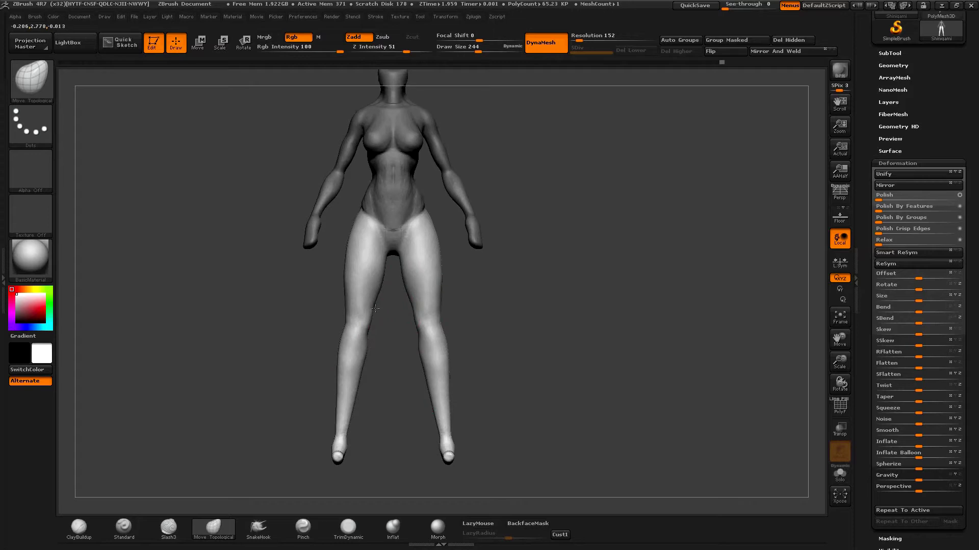
- Lift the crotch, reshape outer thighs and inner knees, then mask everything above the knees
mouse_move(400, 318)
alt+mouse_down()
mouse_move(417, 246)
mouse_move(403, 235)
alt+mouse_up()
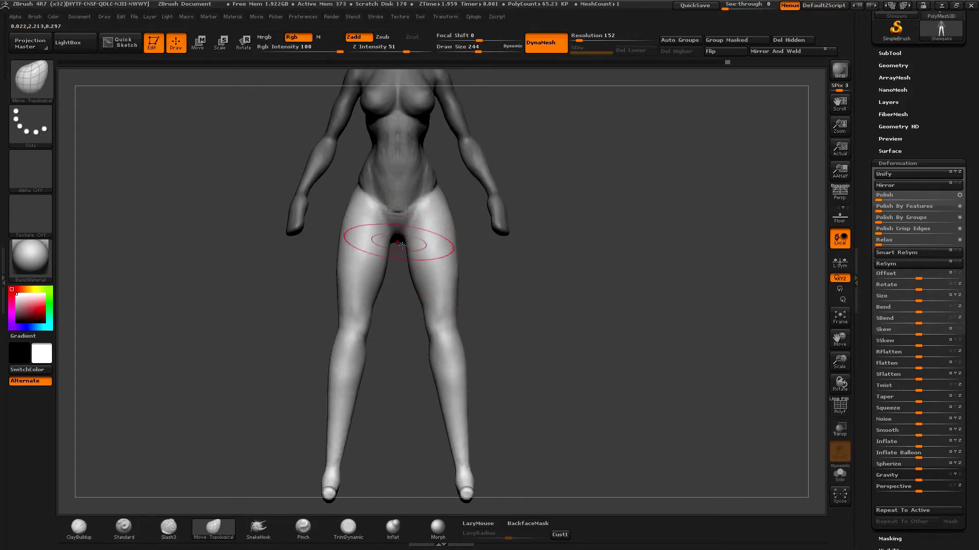
mouse_move(404, 240)
mouse_down()
mouse_move(433, 202)
mouse_move(454, 230)
mouse_up()
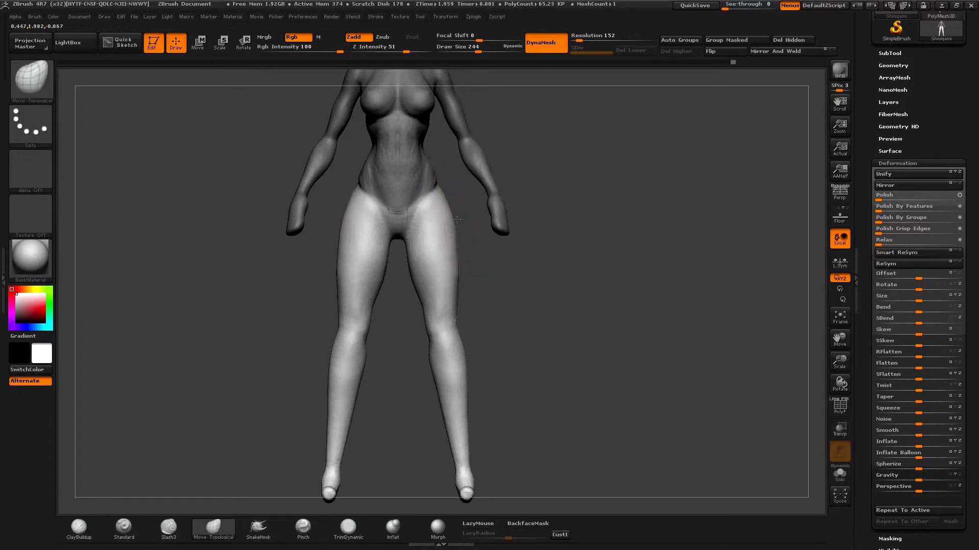
drag(452, 252, 453, 299)
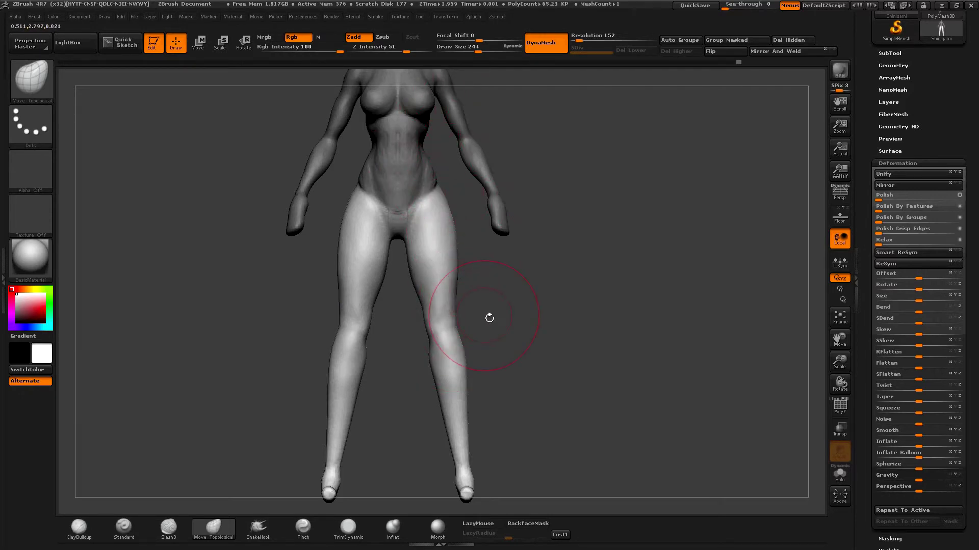
drag(426, 323, 439, 357)
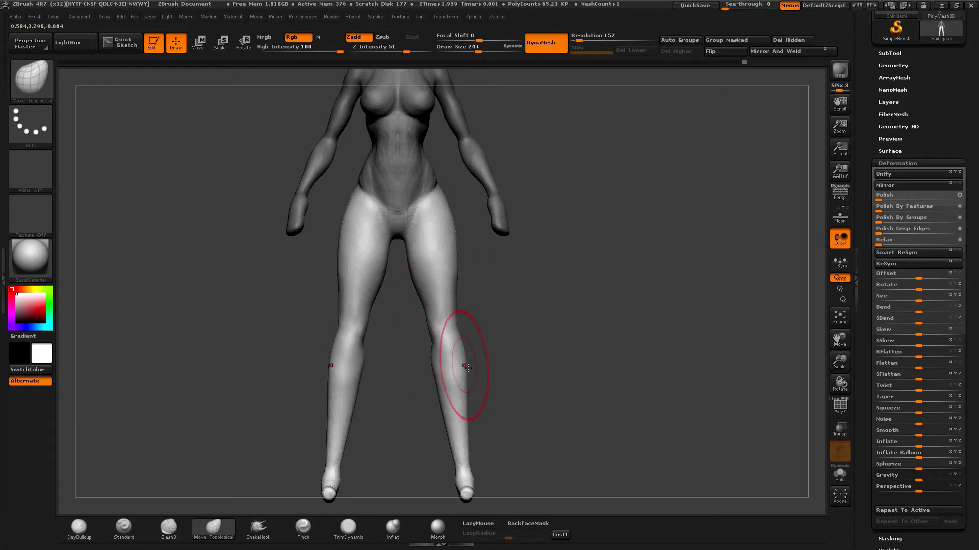
mouse_move(389, 328)
ctrl+mouse_down()
mouse_move(524, 336)
mouse_move(382, 297)
mouse_move(459, 328)
ctrl+mouse_up()
ctrl+click(504, 327)
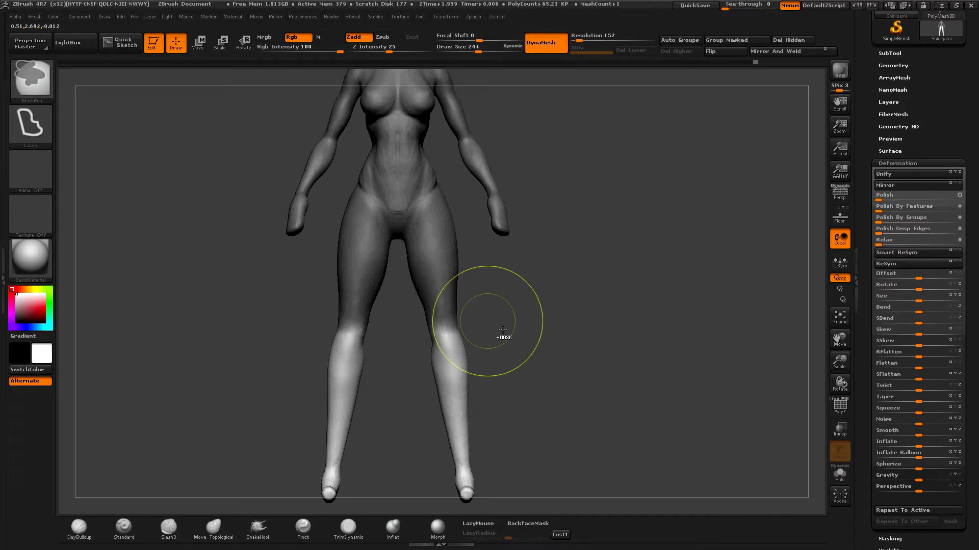
- Invert the mask to free the lower legs and Transpose-scale them shorter toward the knees
ctrl+click(520, 347)
alt+drag(525, 351, 517, 300)
ctrl+click(515, 327)
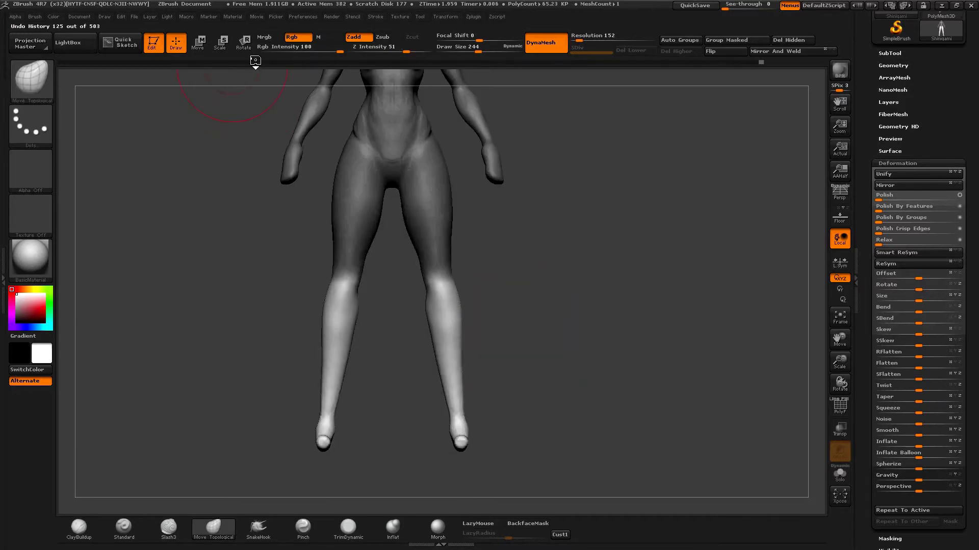
click(244, 44)
drag(440, 293, 454, 386)
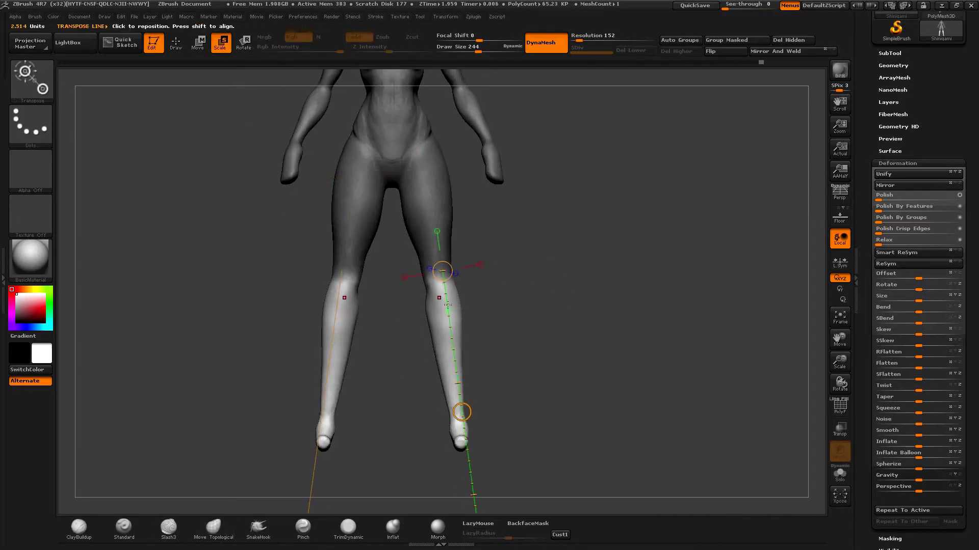
drag(461, 449, 466, 410)
- Shift the shortened lower legs into place with Move (W) and compare against the reference
key(w)
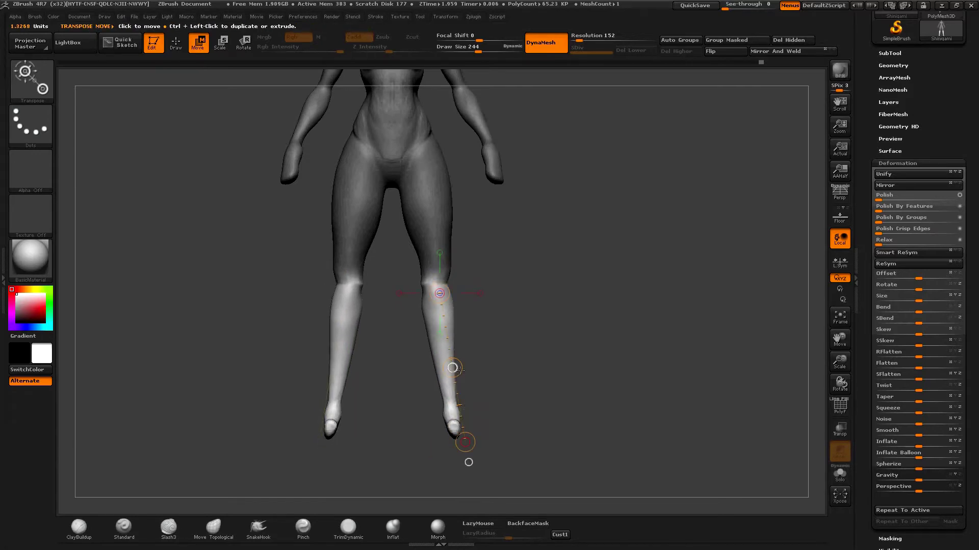
drag(450, 367, 461, 372)
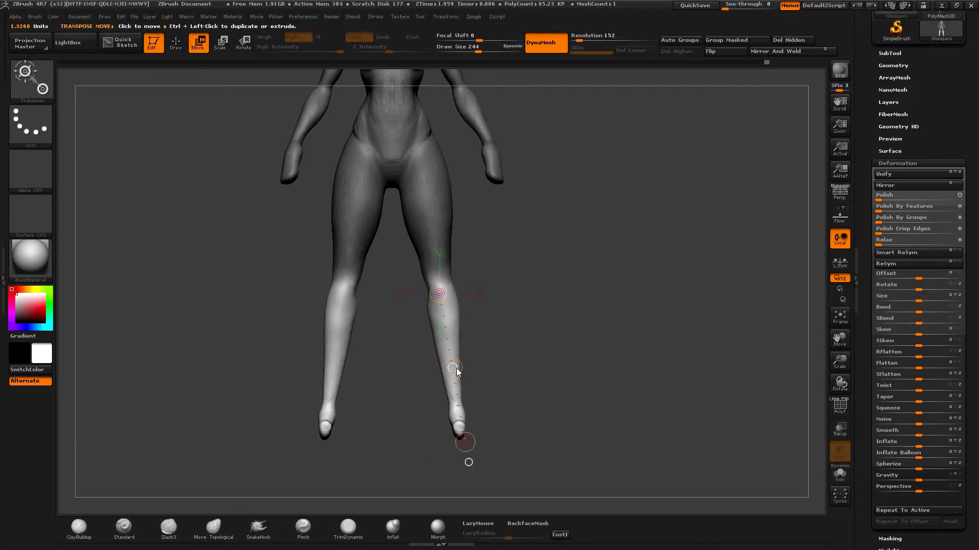
key(alt+Tab)
key(alt+Tab)
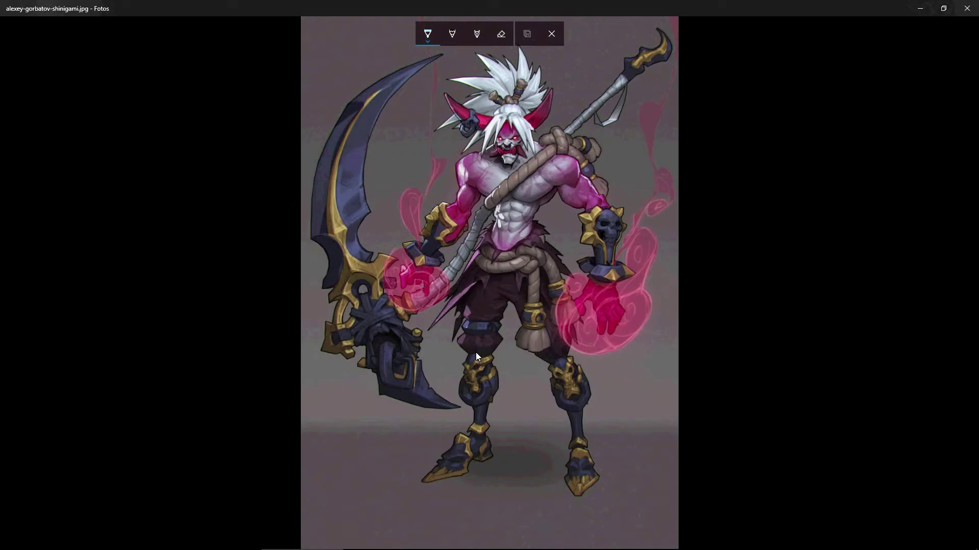
key(alt+Tab)
key(alt+Tab)
key(Tab)
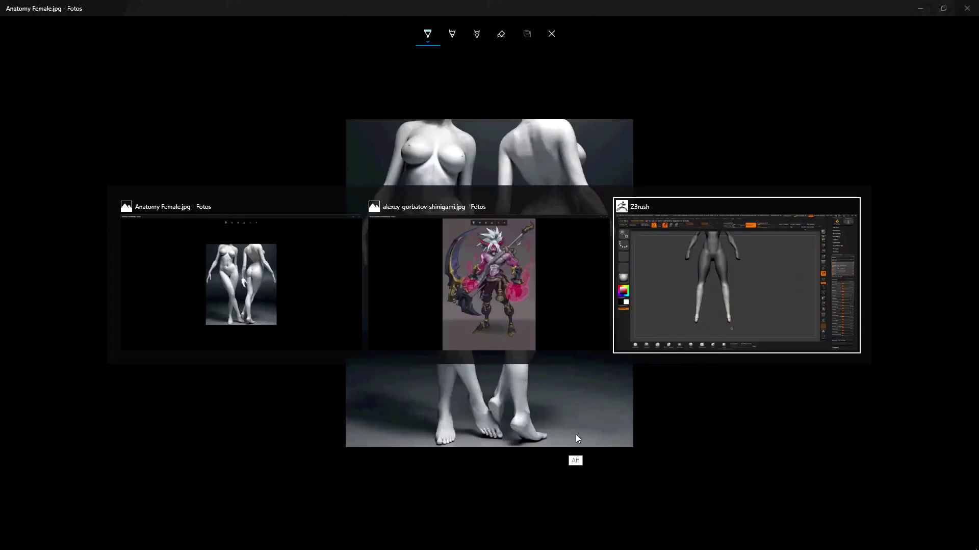
click(454, 363)
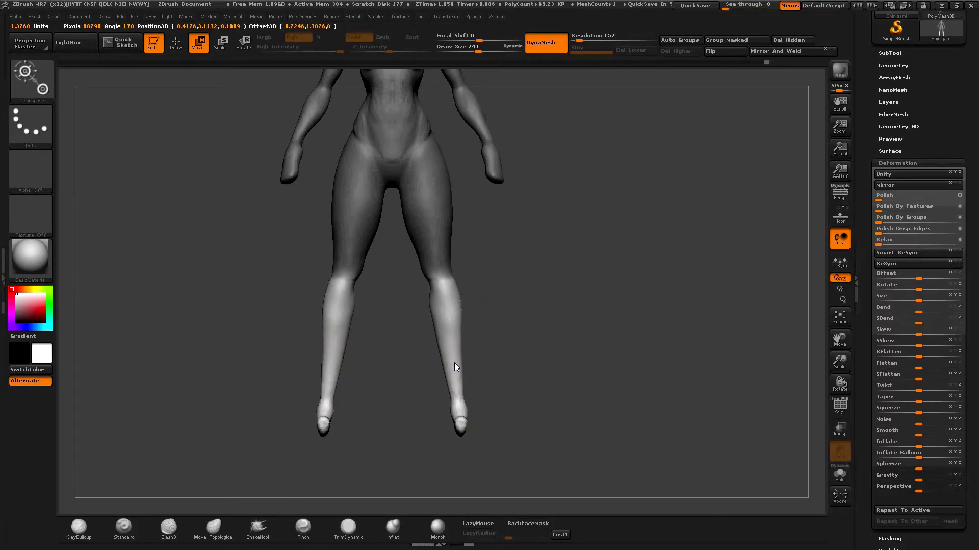
- Select Move Topological (BMT), set Draw Size to about 238 and undo unwanted reshaping
key(b)
key(m)
key(t)
key(space)
drag(355, 354, 363, 354)
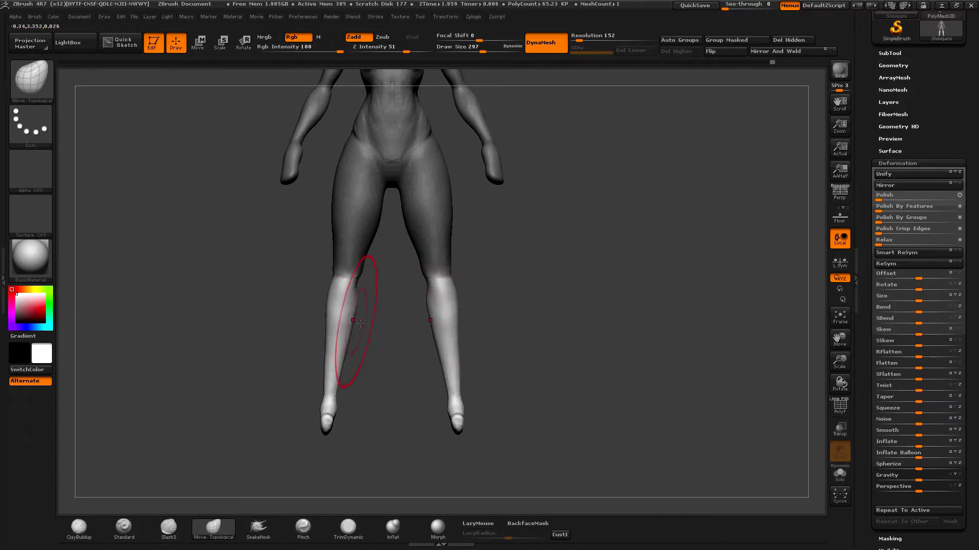
key(space)
drag(382, 309, 357, 310)
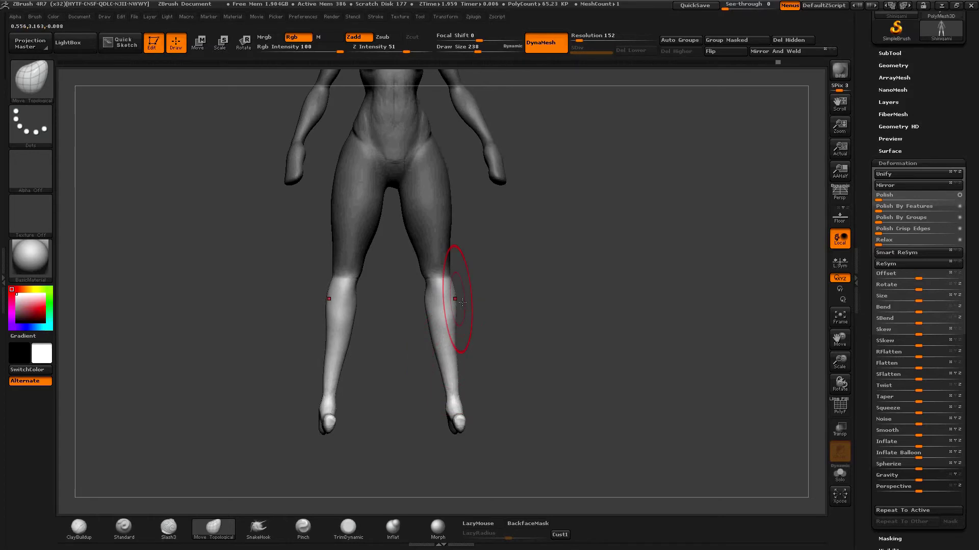
key(ctrl+z)
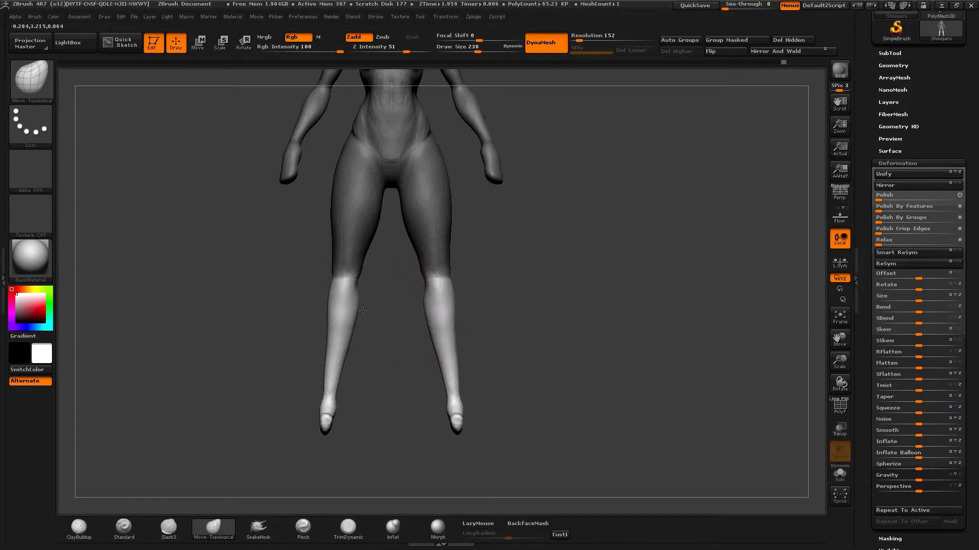
key(ctrl+z)
key(ctrl+z)
key(ctrl+z)
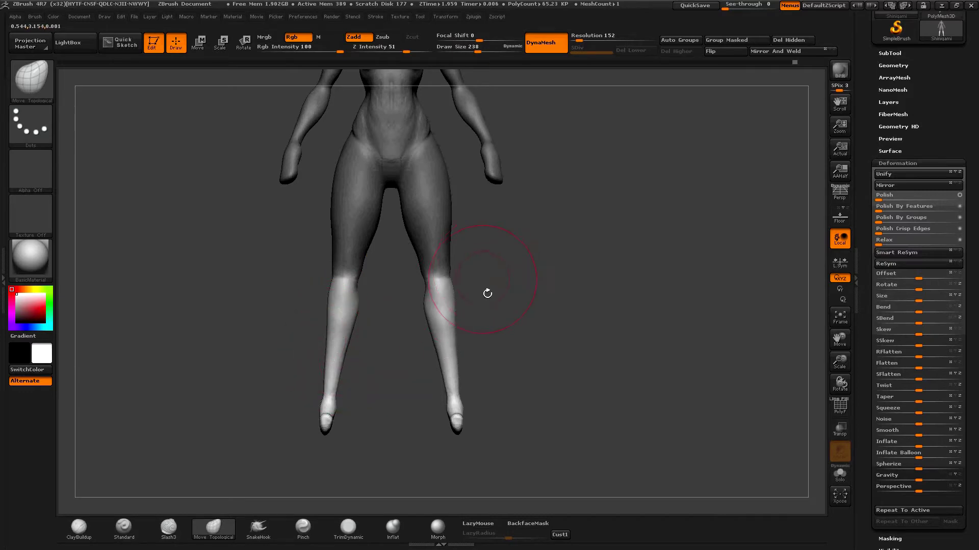
- Pull both knees into shape, then reshape the inner calves at brush size 140
key(ctrl)
drag(345, 373, 357, 314)
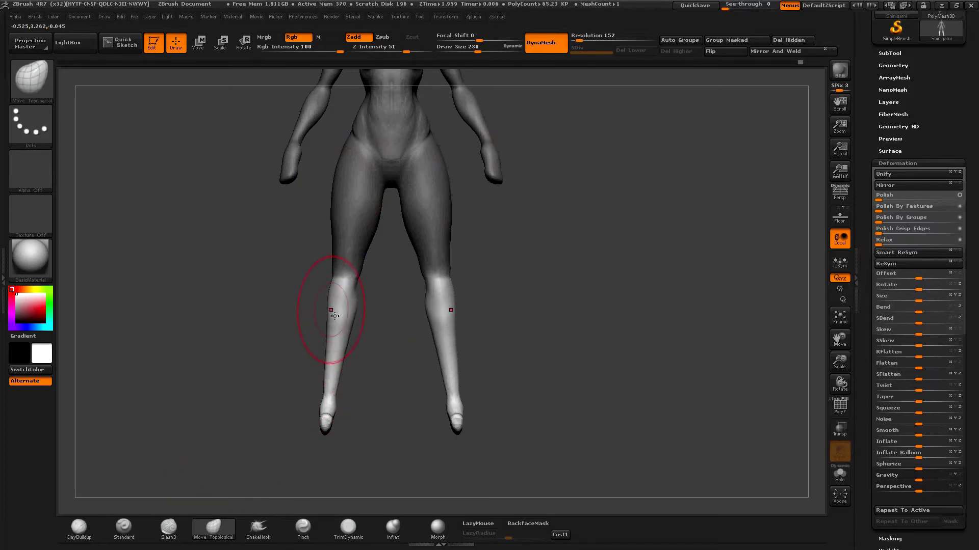
key(space)
drag(505, 275, 495, 275)
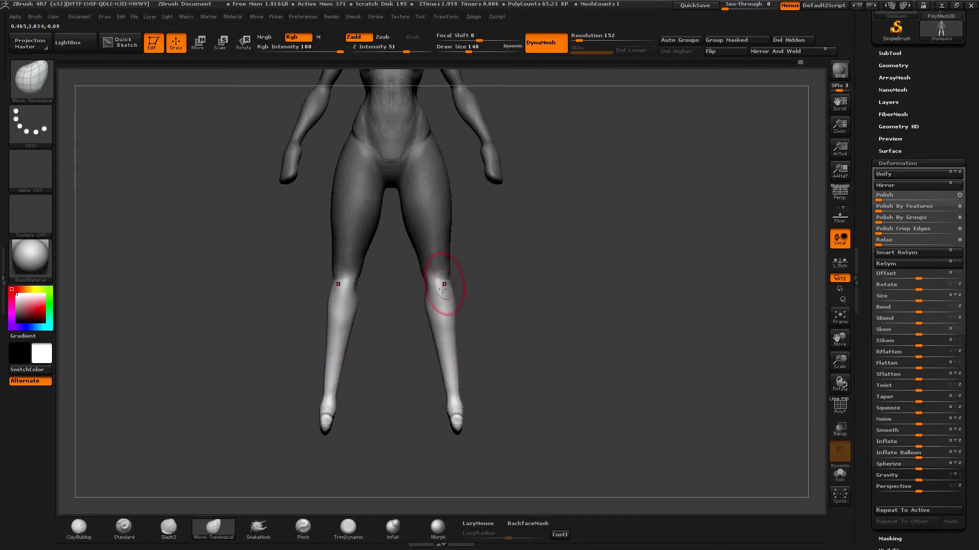
drag(426, 316, 432, 325)
- Smooth the calves and knees, turn to a side view and bring up the shinigami reference art
key(shift)
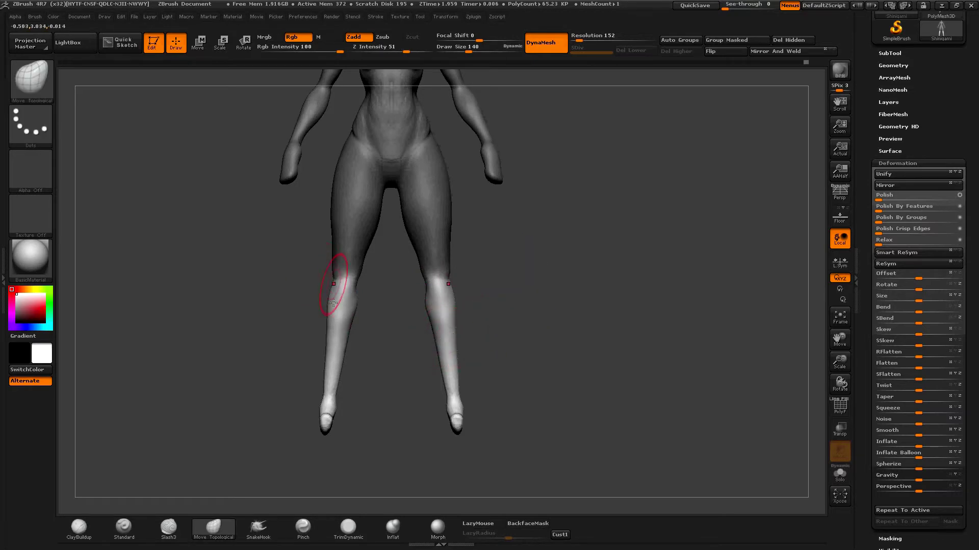
key(shift)
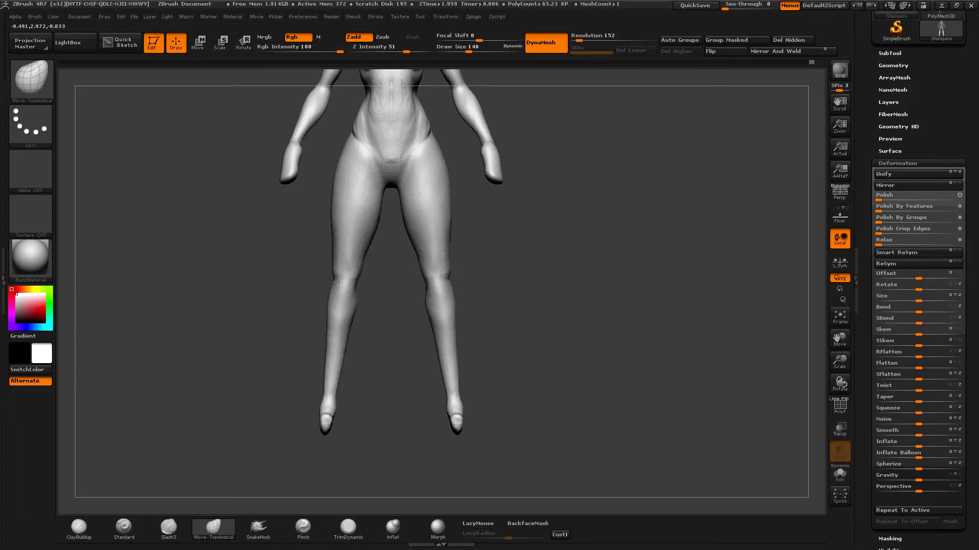
mouse_move(437, 425)
mouse_down()
mouse_move(484, 386)
mouse_move(470, 411)
mouse_move(443, 393)
mouse_up()
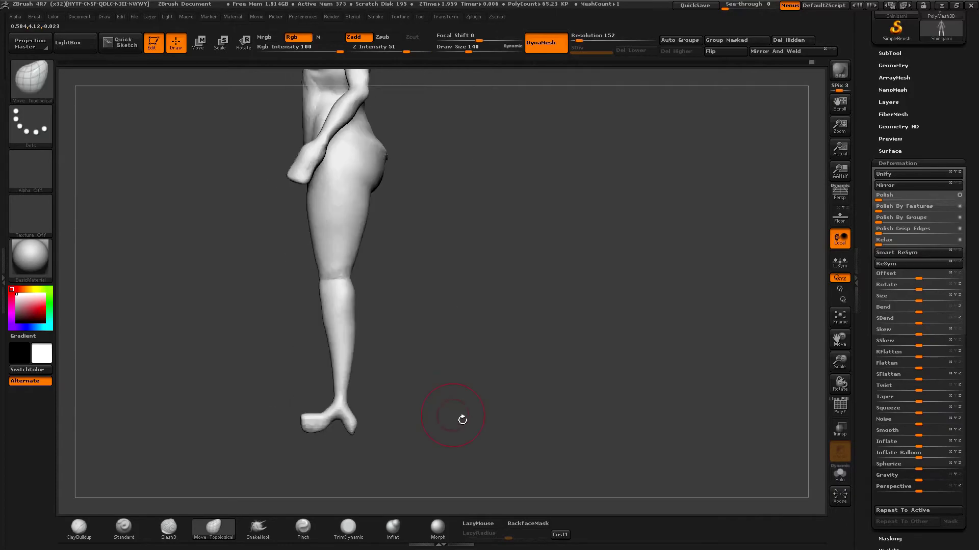
key(alt+Tab)
key(alt+Tab)
key(Tab)
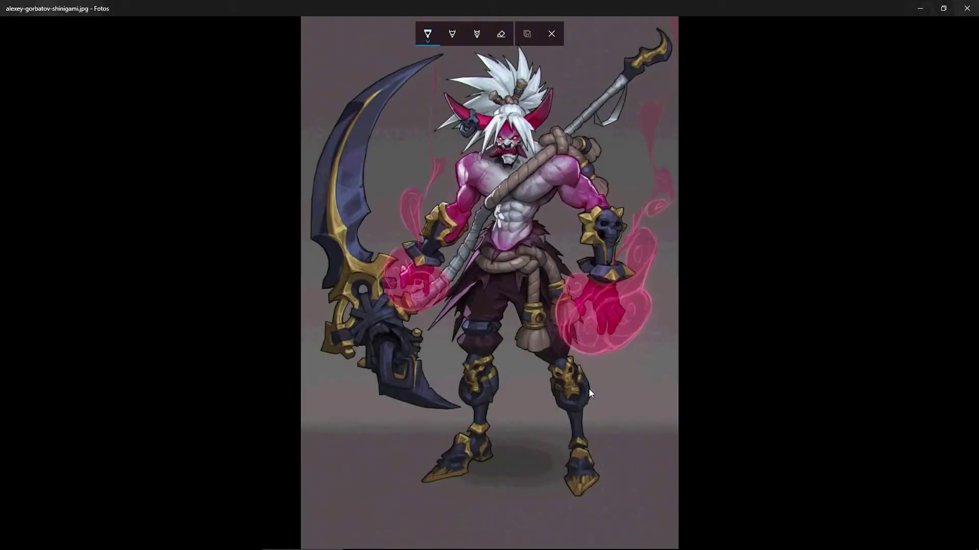
key(alt+Tab)
key(alt+Tab)
key(Tab)
mouse_move(517, 394)
mouse_down()
mouse_move(533, 408)
mouse_move(308, 454)
mouse_up()
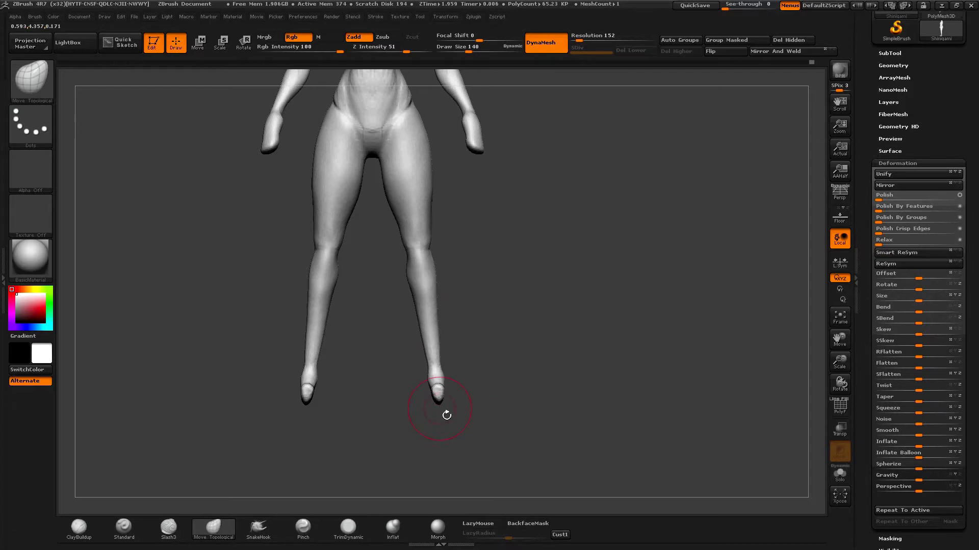
drag(447, 415, 437, 397)
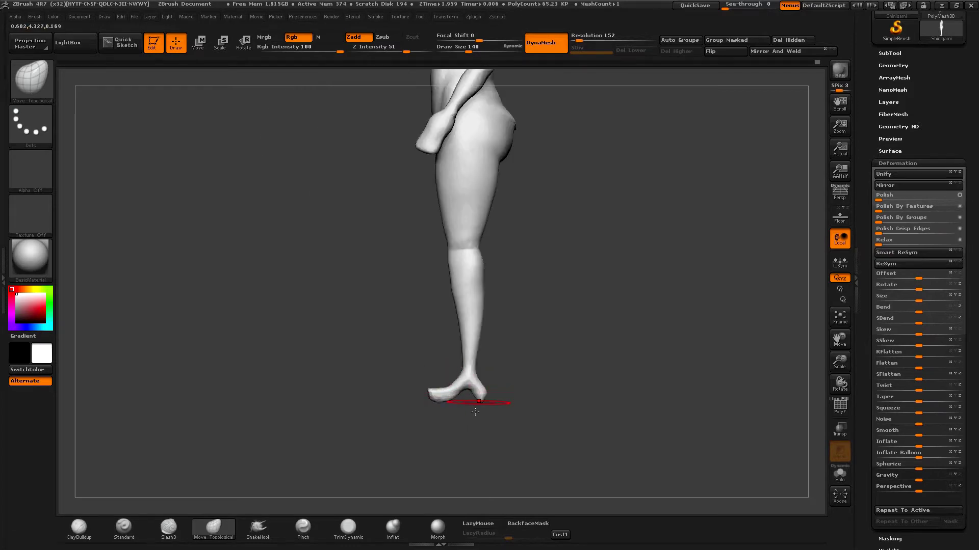
drag(468, 400, 463, 448)
key(alt+Tab)
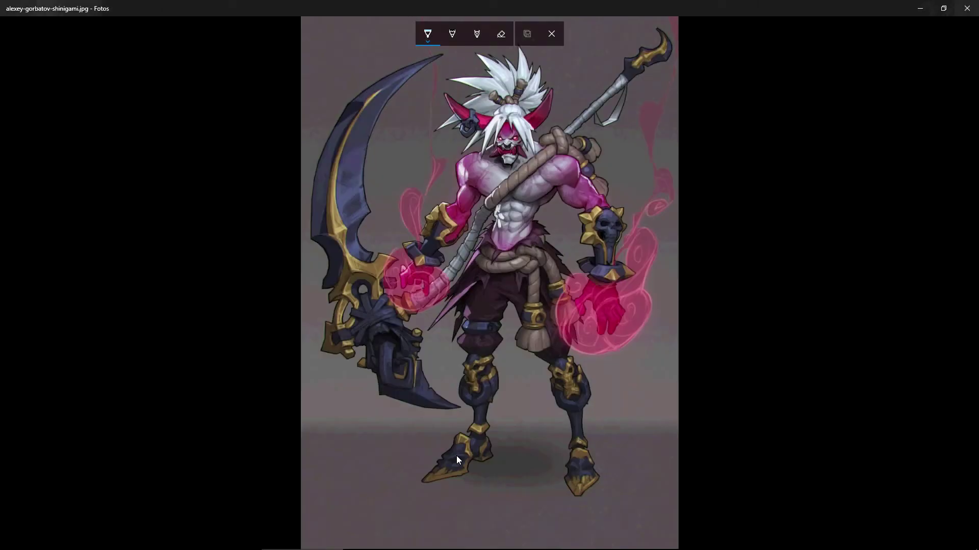
key(alt+Tab)
key(alt+Tab)
key(Tab)
mouse_move(505, 451)
mouse_down()
mouse_move(449, 316)
mouse_move(435, 335)
mouse_up()
- Show the other leg and build up clay on both feet at size 62, orbiting around them
key(space)
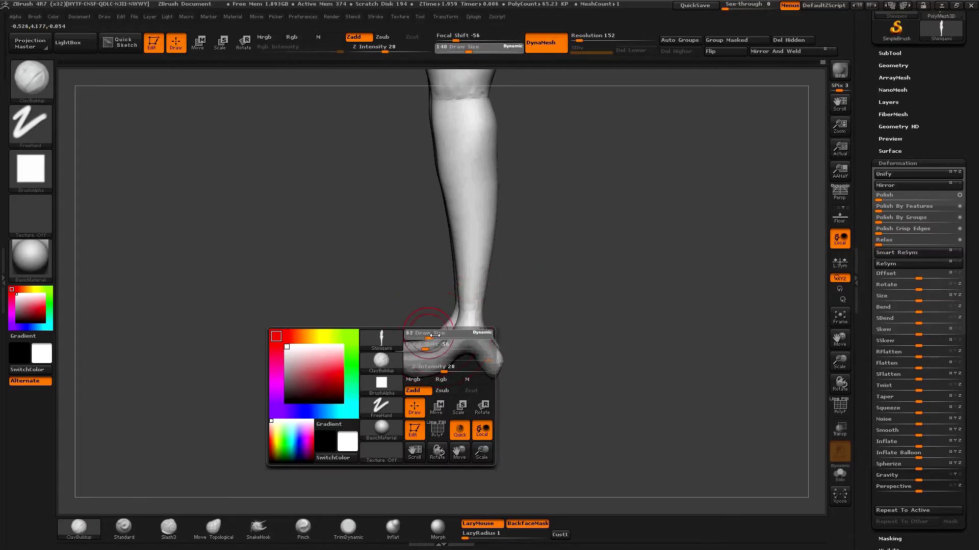
key(ctrl+z)
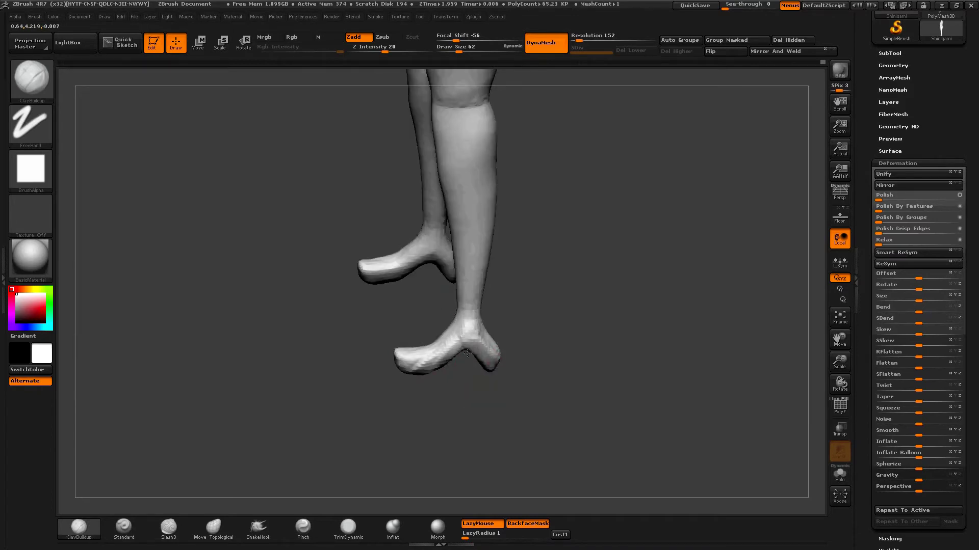
mouse_move(490, 404)
mouse_down()
mouse_move(486, 356)
mouse_move(423, 373)
mouse_up()
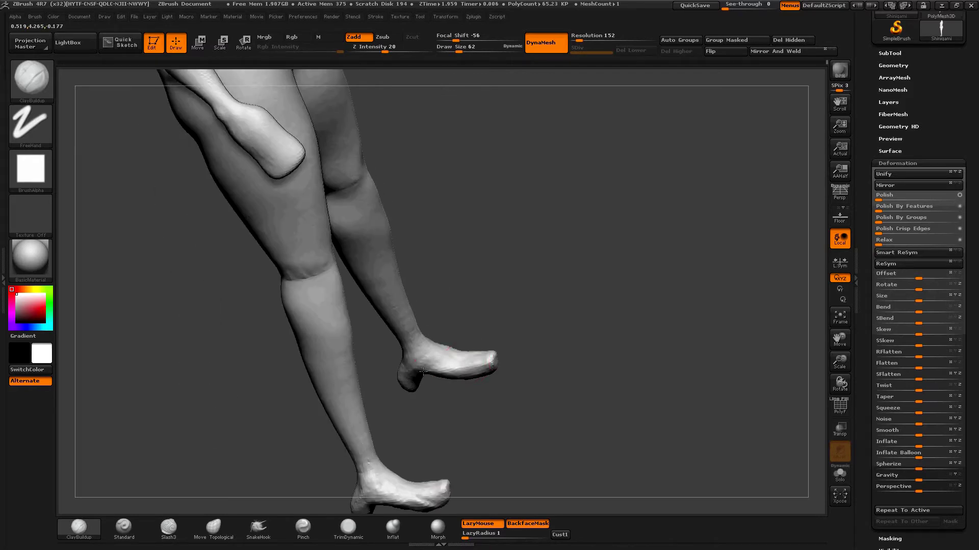
mouse_move(412, 378)
mouse_down()
mouse_move(465, 376)
mouse_move(488, 389)
mouse_up()
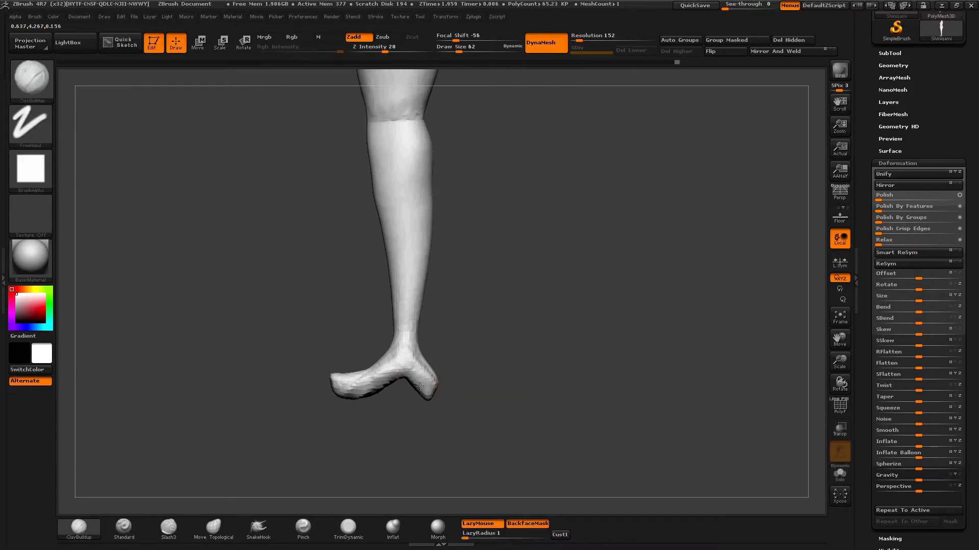
mouse_move(416, 372)
mouse_down()
mouse_move(426, 361)
mouse_move(430, 397)
mouse_up()
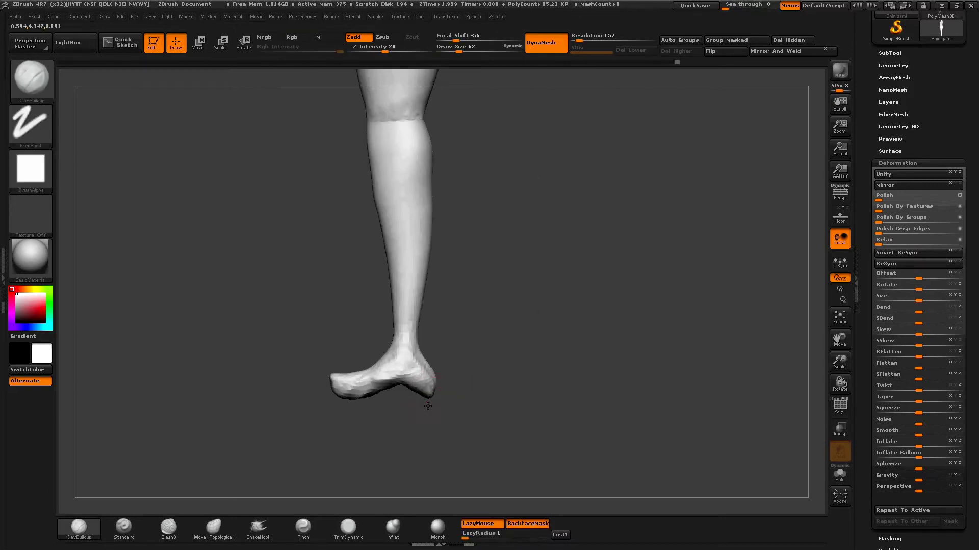
mouse_move(412, 385)
mouse_down()
mouse_move(469, 389)
mouse_move(375, 398)
mouse_up()
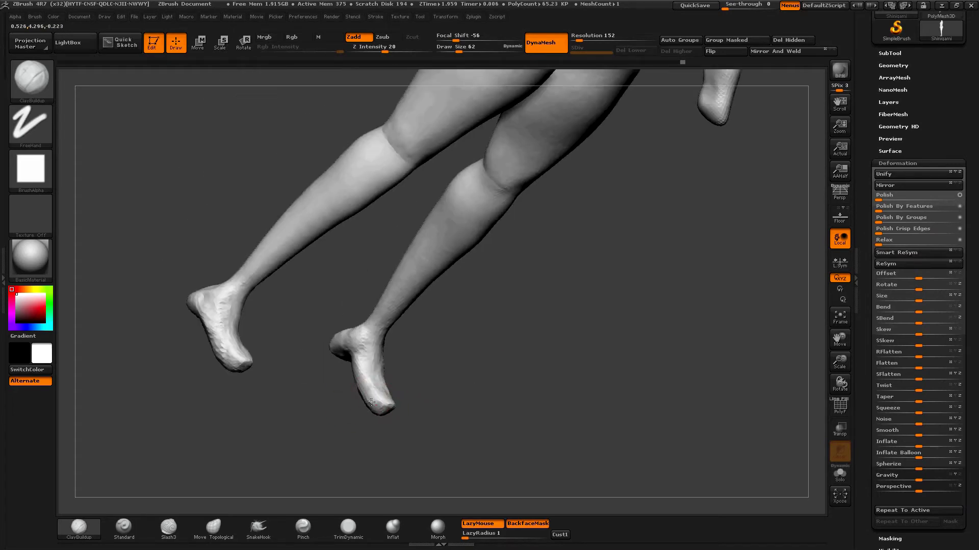
drag(365, 394, 446, 363)
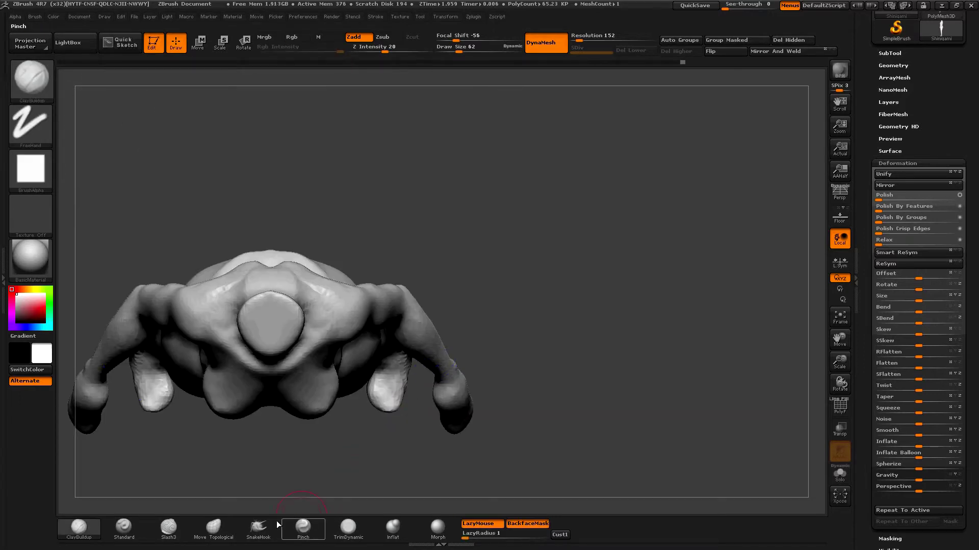
- Reshape the fingertips on both hands with an enlarged Move Topological brush
click(213, 528)
mouse_move(358, 295)
shift+mouse_down()
mouse_move(441, 339)
mouse_move(388, 382)
shift+mouse_up()
key(space)
key(space)
drag(403, 286, 423, 286)
drag(375, 404, 384, 419)
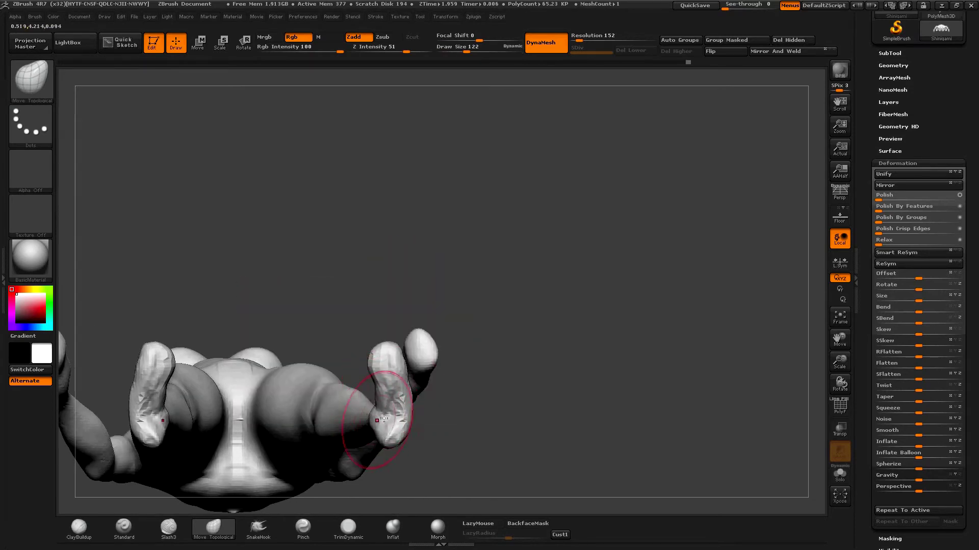
drag(411, 372, 386, 400)
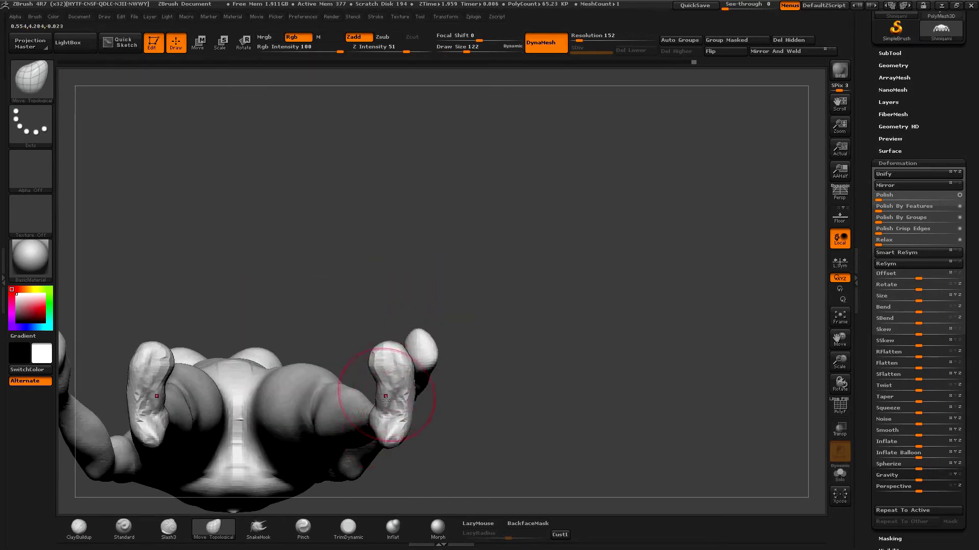
- Build up the fingertips on both hands with the ClayBuildup brush
click(79, 527)
drag(428, 214, 427, 296)
key(space)
drag(387, 431, 396, 400)
mouse_move(428, 327)
mouse_down()
mouse_move(446, 350)
mouse_move(355, 398)
mouse_up()
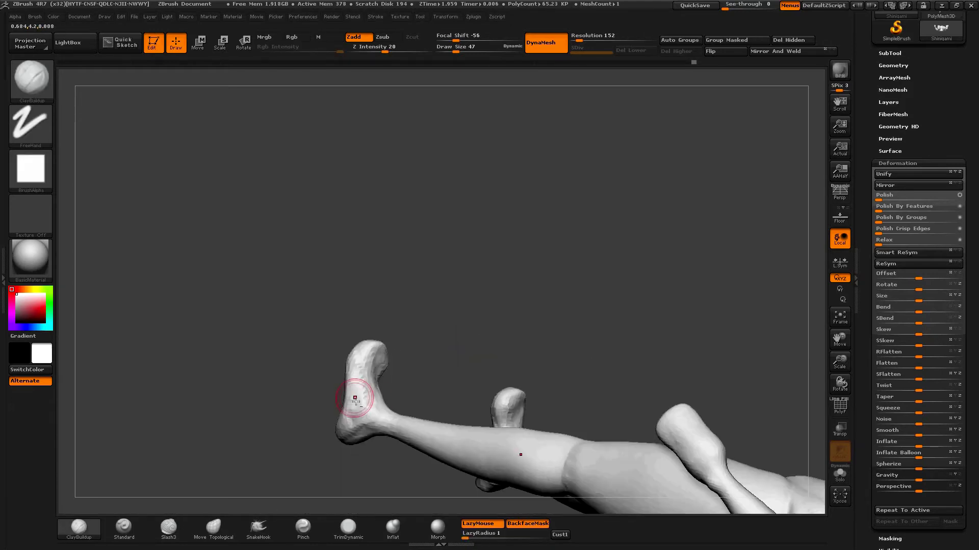
drag(351, 411, 361, 485)
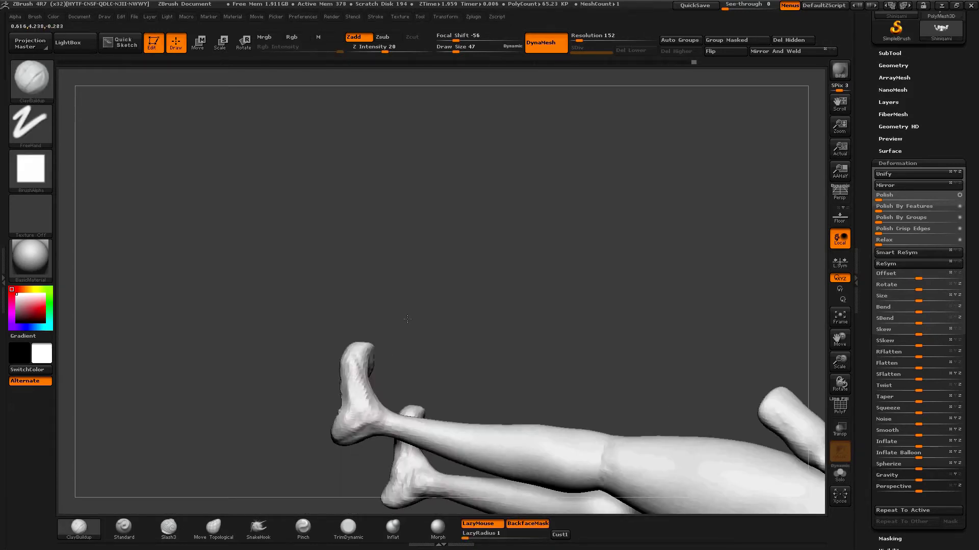
- Push the heels and ankles into shape with Move Topological, then mask and smooth both feet
click(214, 528)
key(space)
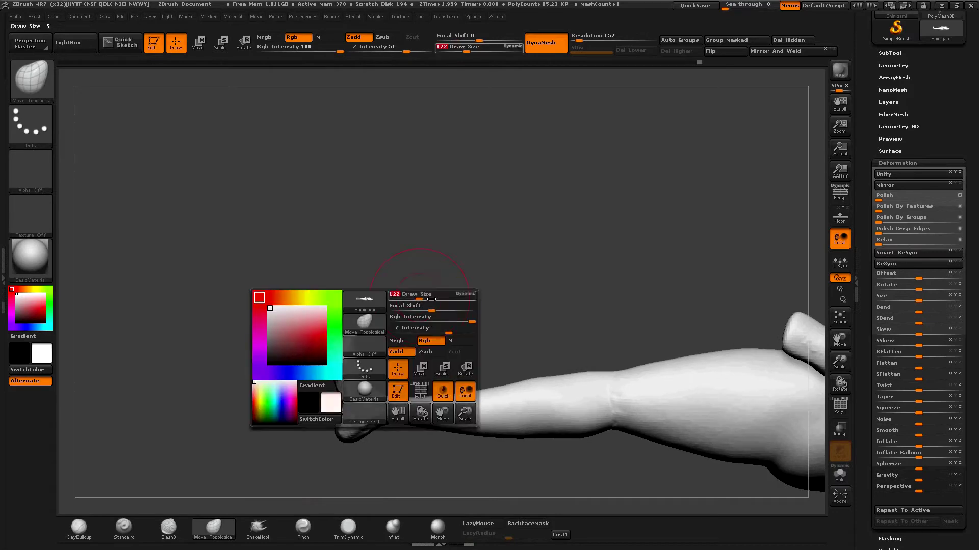
mouse_move(373, 400)
mouse_down()
mouse_move(357, 372)
mouse_move(338, 393)
mouse_up()
drag(397, 270, 410, 428)
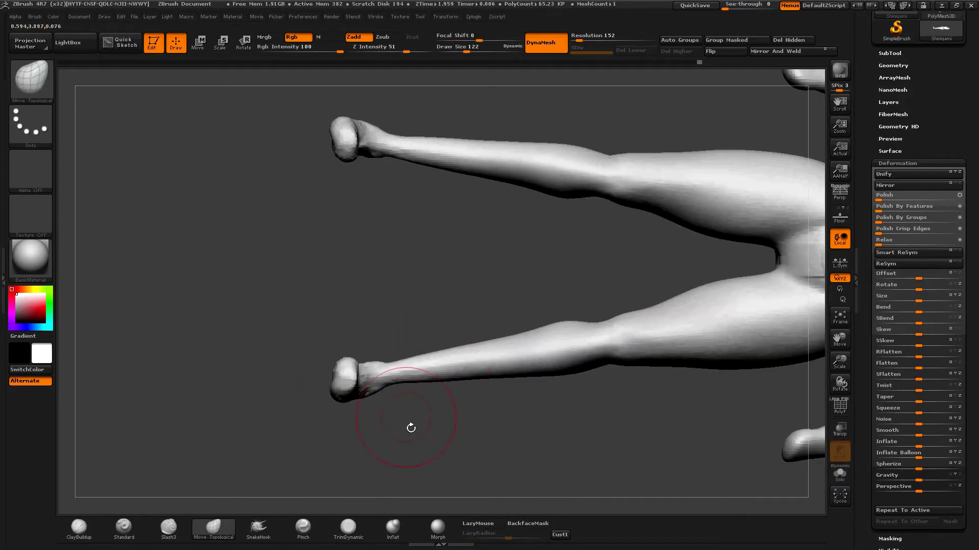
mouse_move(377, 316)
alt+mouse_down()
mouse_move(403, 337)
mouse_move(336, 415)
alt+mouse_up()
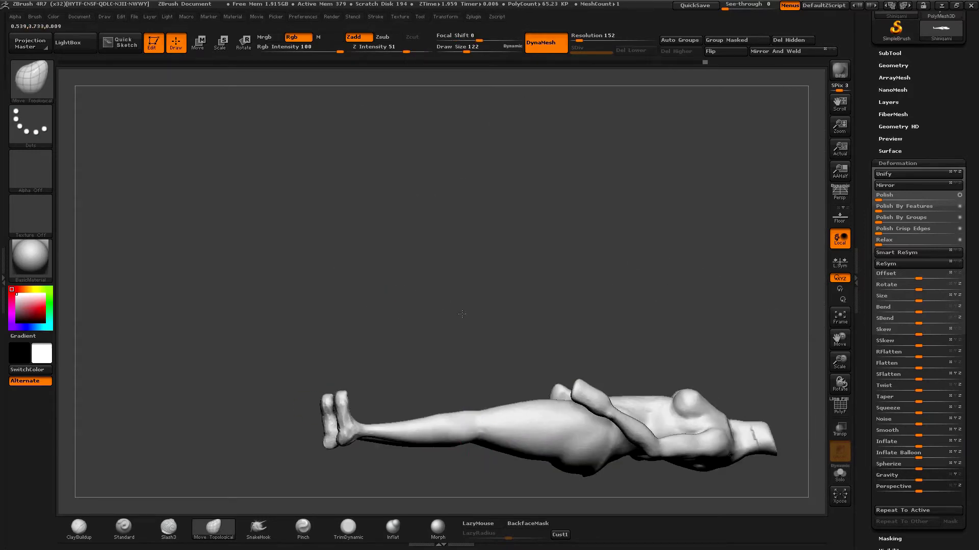
mouse_move(326, 441)
mouse_down()
mouse_move(422, 341)
mouse_move(415, 350)
mouse_up()
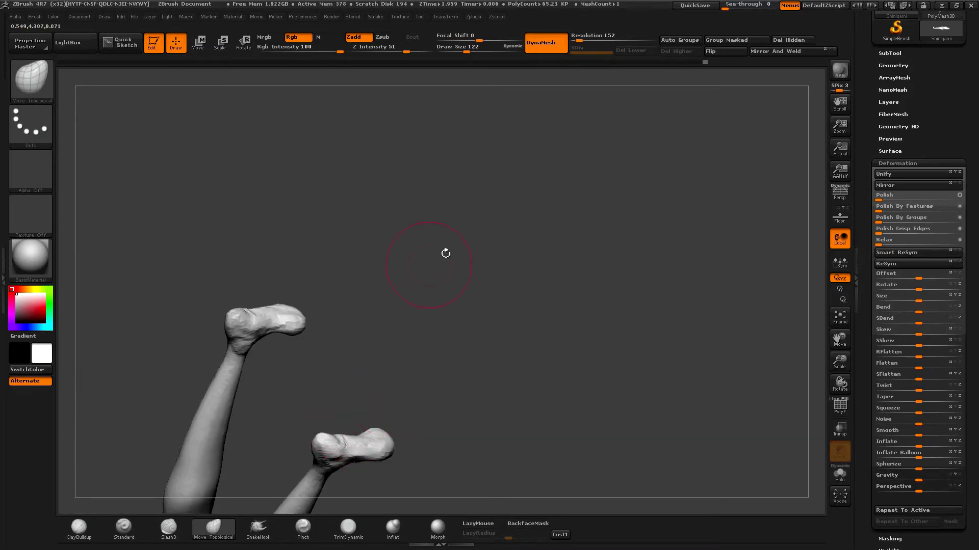
ctrl+drag(383, 225, 437, 219)
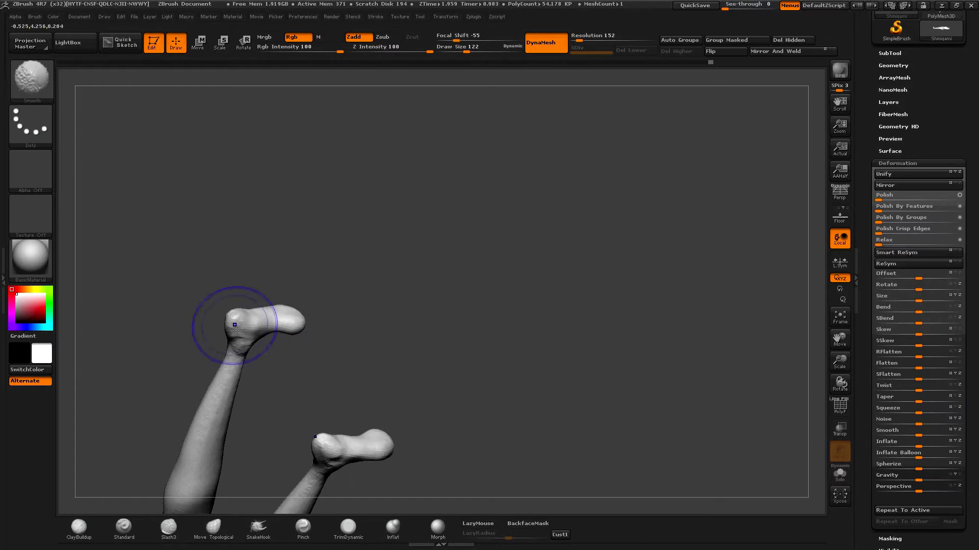
mouse_move(351, 285)
ctrl+mouse_down()
mouse_move(367, 295)
mouse_move(346, 274)
ctrl+mouse_up()
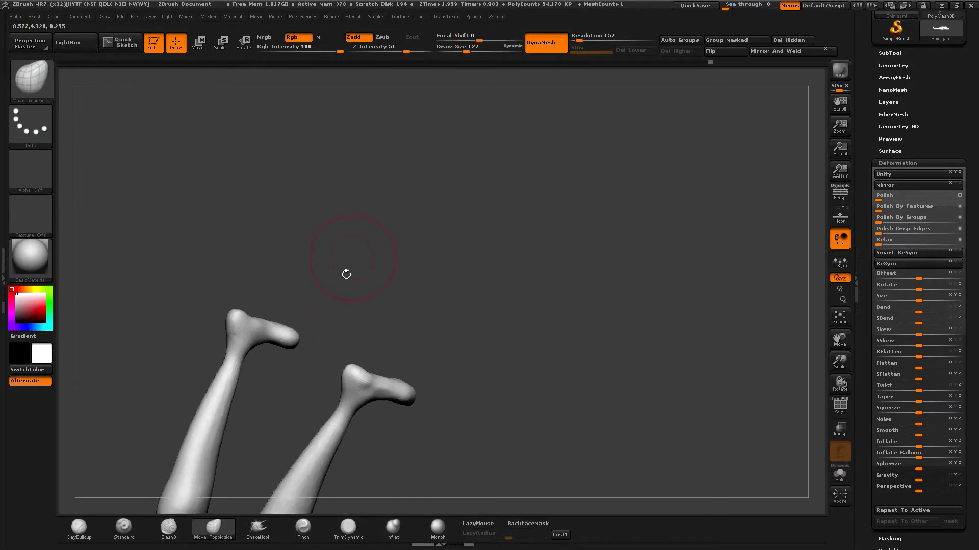
- Build up the feet with ClayBuildup at brush size 47, viewing them in side profile and end-on
click(62, 522)
key(space)
mouse_move(240, 338)
mouse_down()
mouse_move(251, 359)
mouse_move(218, 372)
mouse_move(251, 319)
mouse_up()
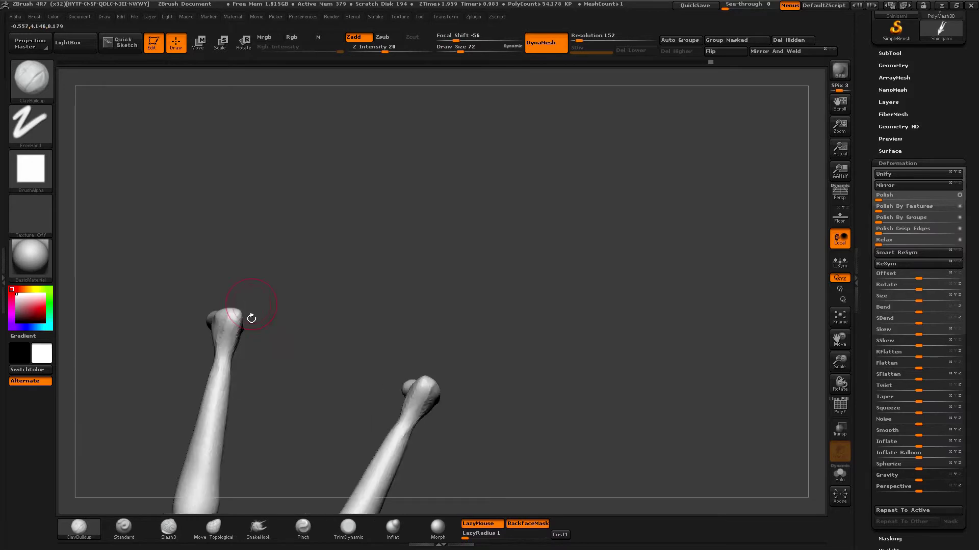
mouse_move(263, 352)
mouse_down()
mouse_move(241, 362)
mouse_move(227, 343)
mouse_up()
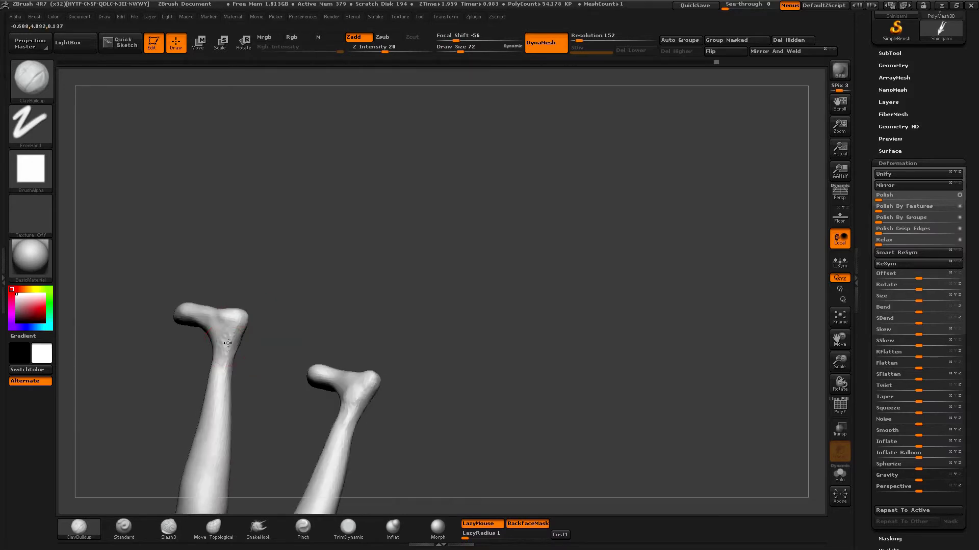
mouse_move(219, 341)
mouse_down()
mouse_move(245, 347)
mouse_move(326, 290)
mouse_up()
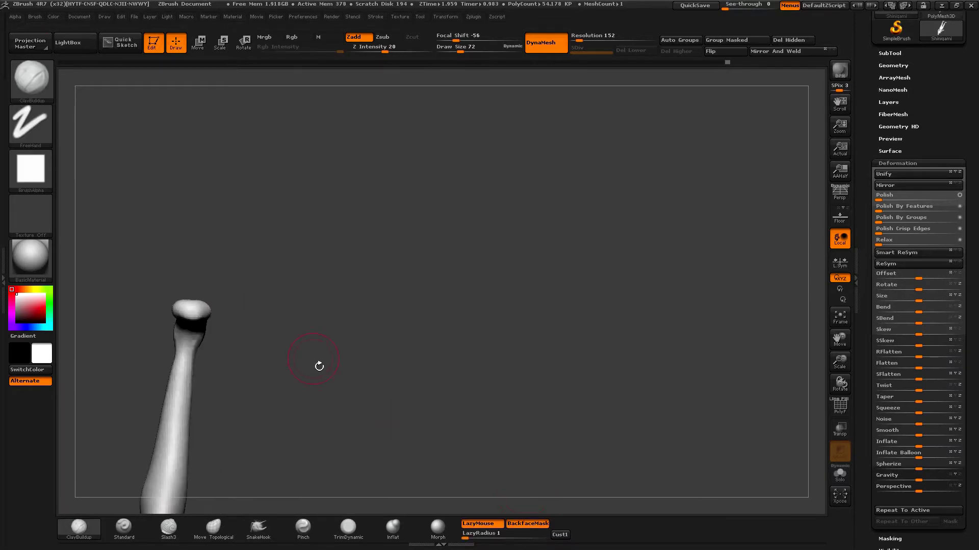
drag(319, 367, 192, 355)
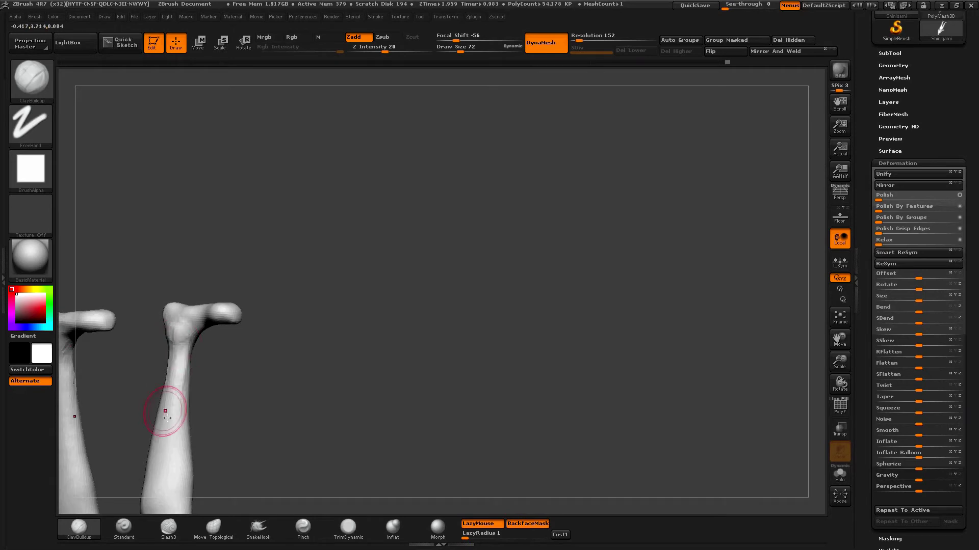
mouse_move(258, 400)
mouse_down()
mouse_move(186, 346)
mouse_move(200, 352)
mouse_move(214, 337)
mouse_up()
key(space)
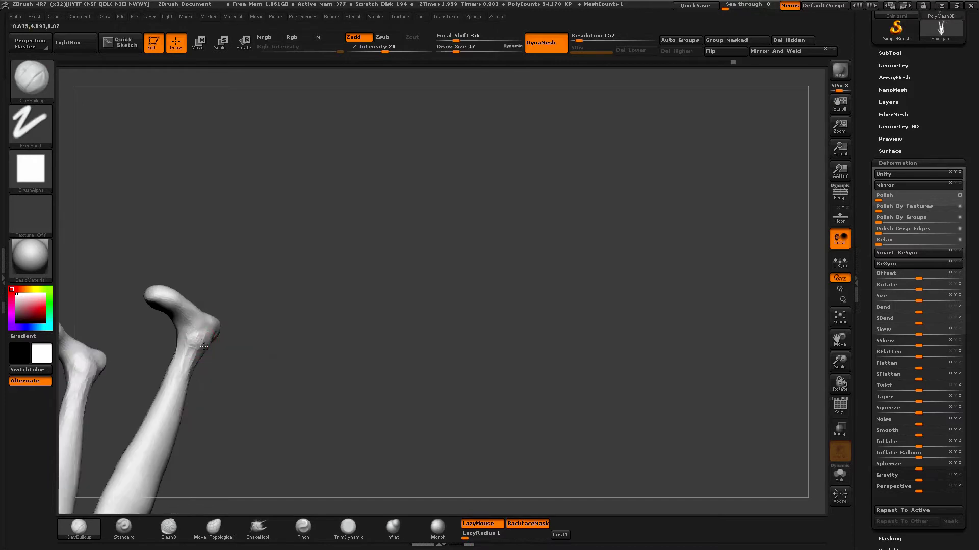
mouse_move(261, 370)
mouse_down()
mouse_move(264, 196)
mouse_move(297, 354)
mouse_move(315, 353)
mouse_up()
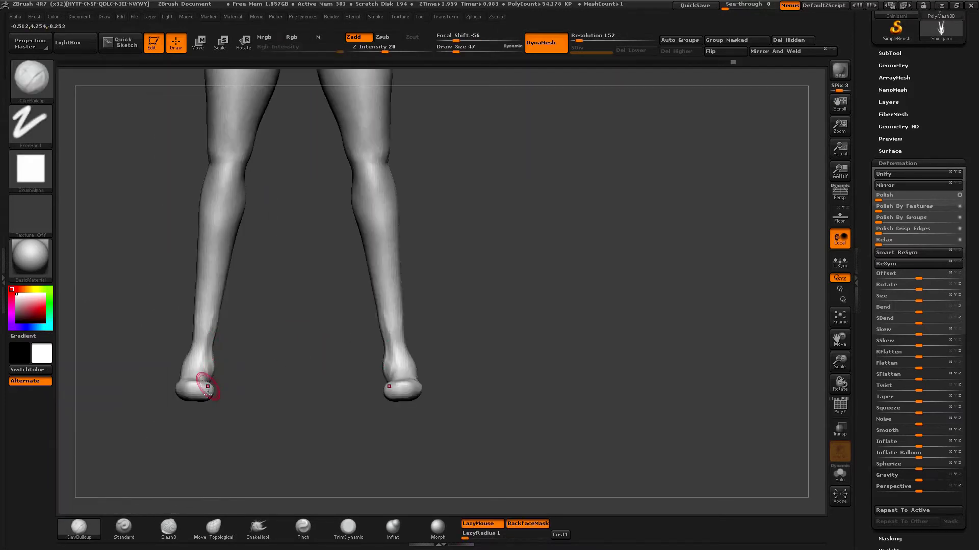
- Pull both ankles and feet into shape symmetrically with Move Topological at size 105
click(213, 527)
key(space)
mouse_move(184, 377)
mouse_down()
mouse_move(193, 366)
mouse_move(193, 390)
mouse_up()
mouse_move(219, 423)
mouse_down()
mouse_move(203, 397)
mouse_move(164, 393)
mouse_up()
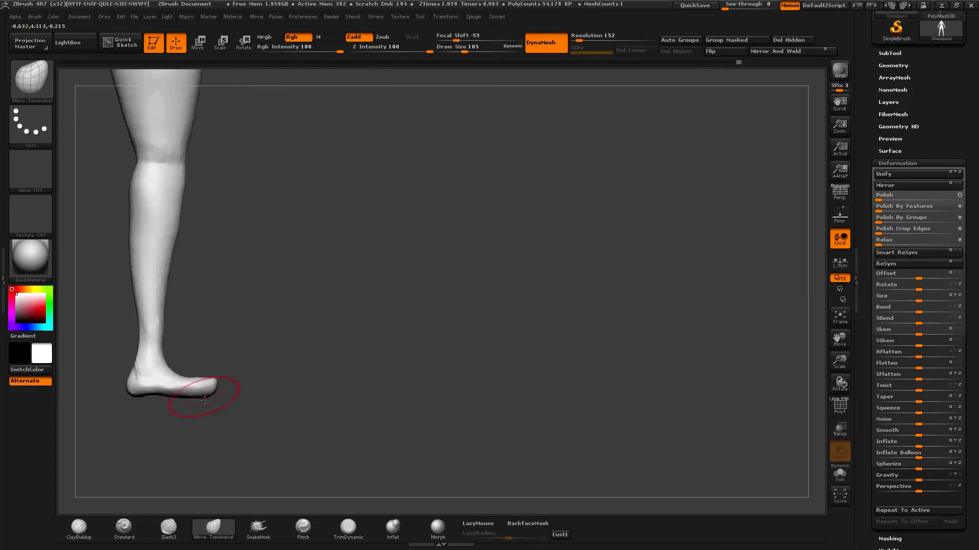
mouse_move(247, 367)
mouse_down()
mouse_move(404, 363)
mouse_move(422, 338)
mouse_move(439, 349)
mouse_move(351, 357)
mouse_move(357, 334)
mouse_move(481, 327)
mouse_move(458, 306)
mouse_move(482, 396)
mouse_move(427, 336)
mouse_up()
alt+drag(370, 315, 388, 336)
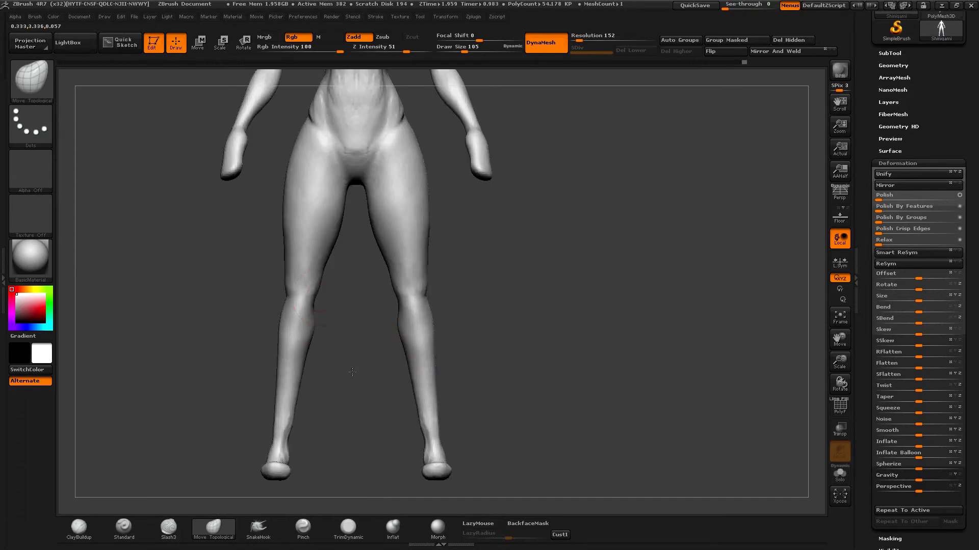
- At brush size 175, turn to the back and deepen the lower-back spine groove with ClayBuildup
alt+drag(352, 372, 284, 330)
key(space)
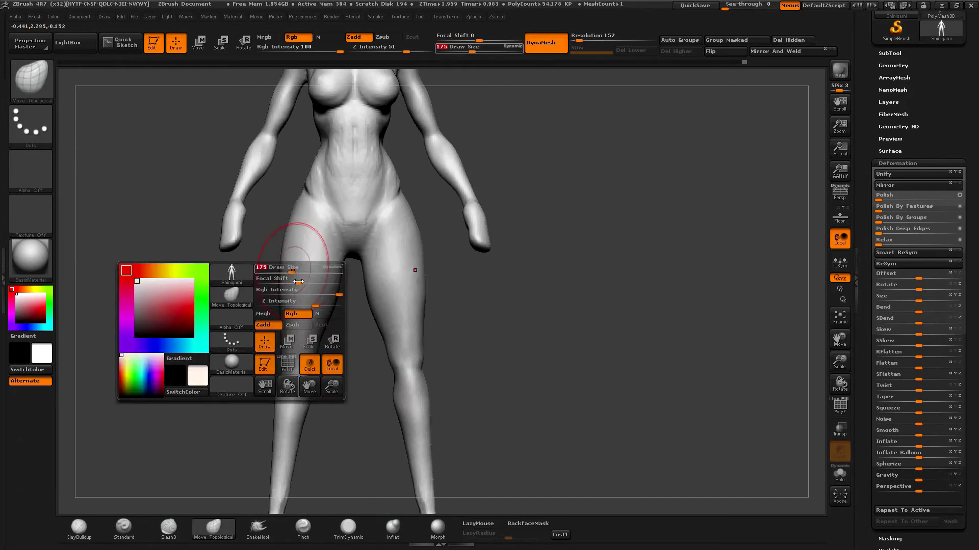
mouse_move(509, 337)
mouse_down()
mouse_move(520, 296)
mouse_move(558, 255)
mouse_move(461, 251)
mouse_move(555, 276)
mouse_up()
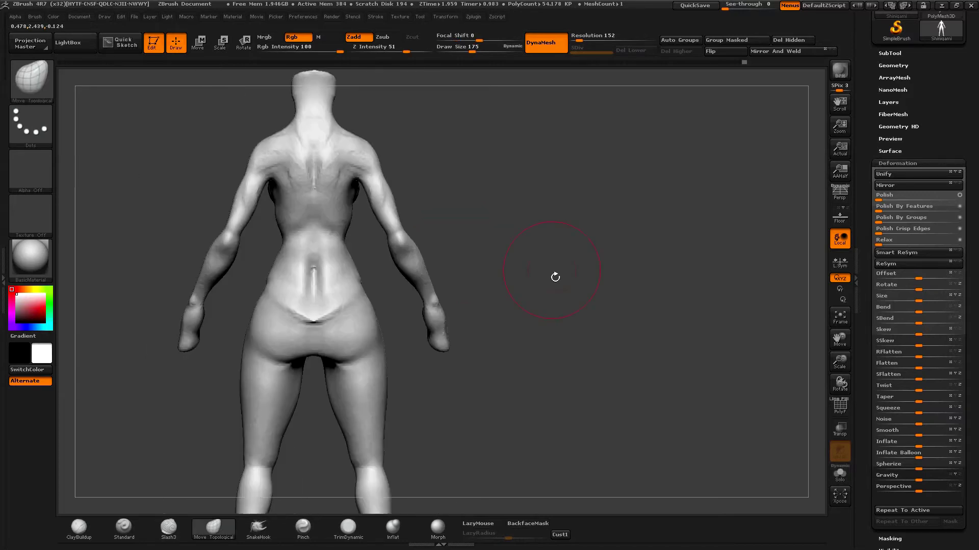
click(78, 527)
key(space)
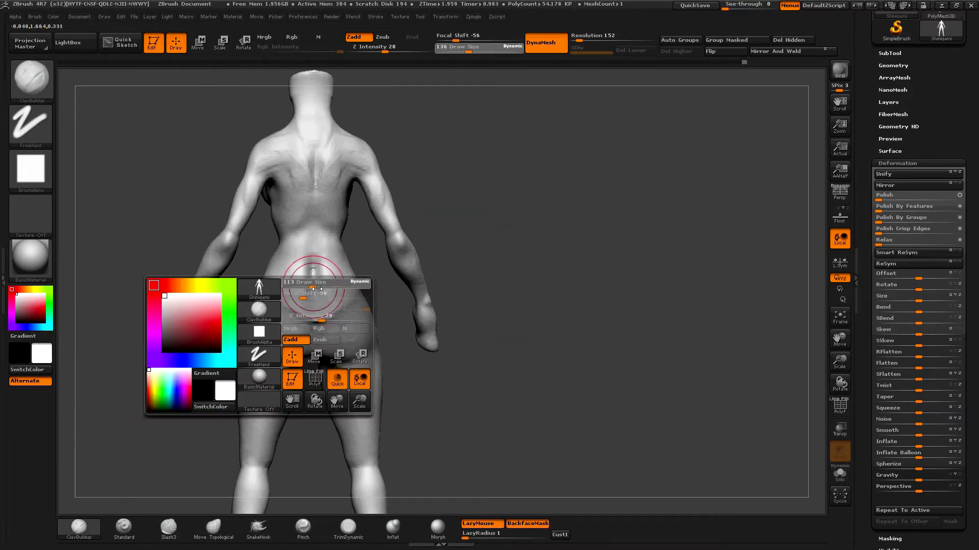
key(shift)
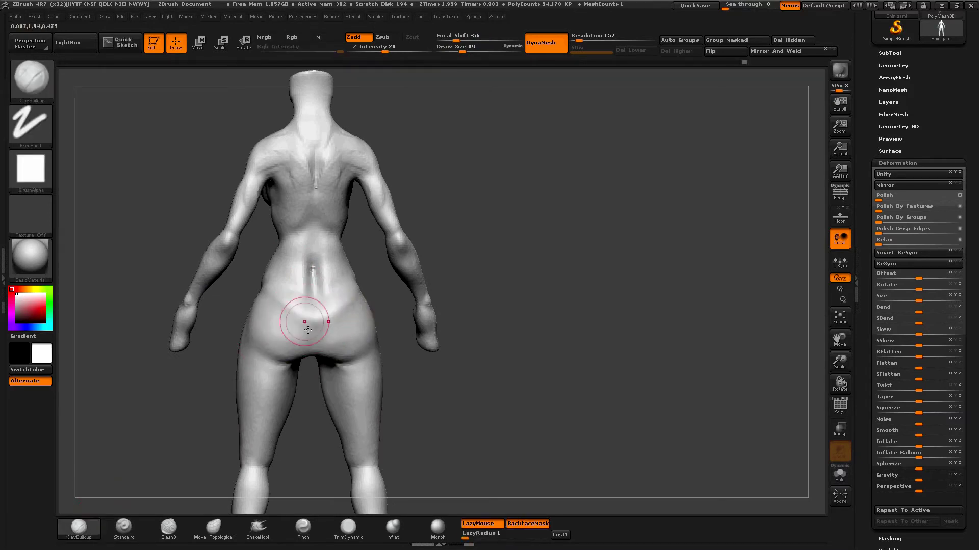
mouse_move(317, 317)
mouse_down()
mouse_move(309, 307)
mouse_move(355, 296)
mouse_up()
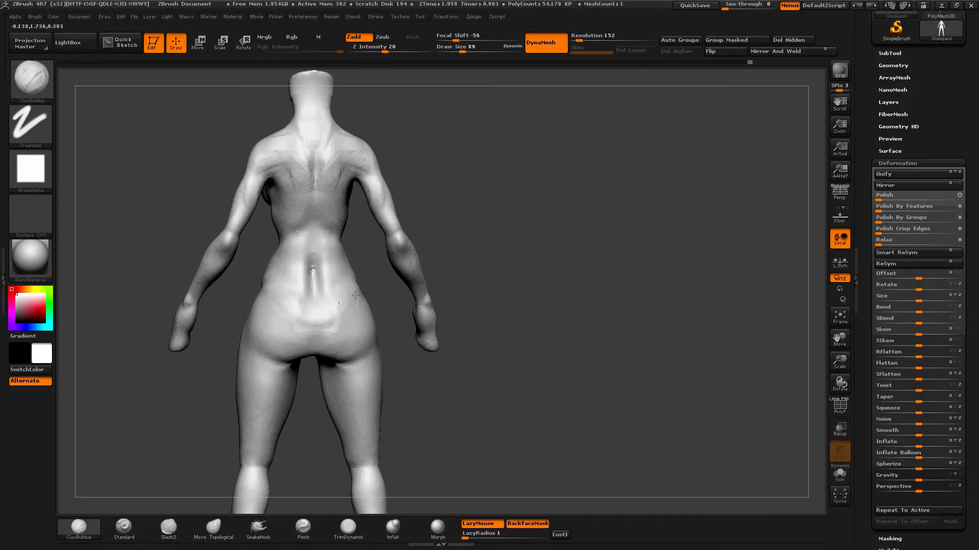
- Build up the shoulder-blade muscles symmetrically, adjusting the brush size between 62 and 75
alt+drag(490, 170, 507, 239)
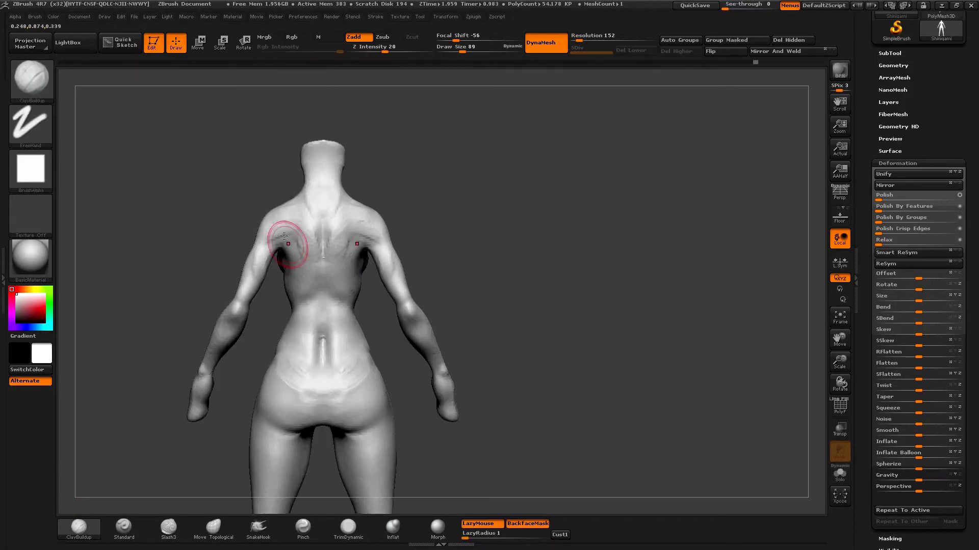
mouse_move(291, 238)
mouse_down()
mouse_move(295, 229)
mouse_move(296, 266)
mouse_move(298, 249)
mouse_up()
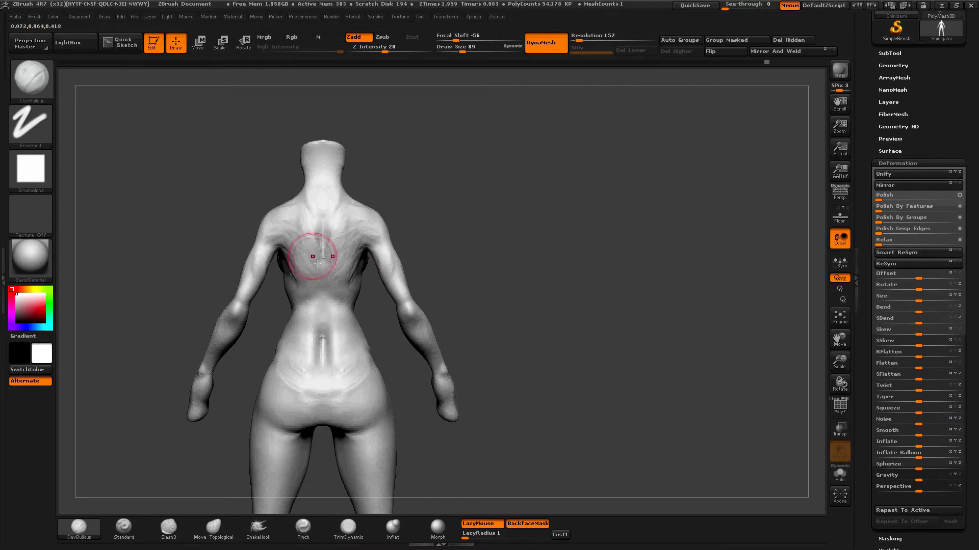
drag(296, 270, 304, 279)
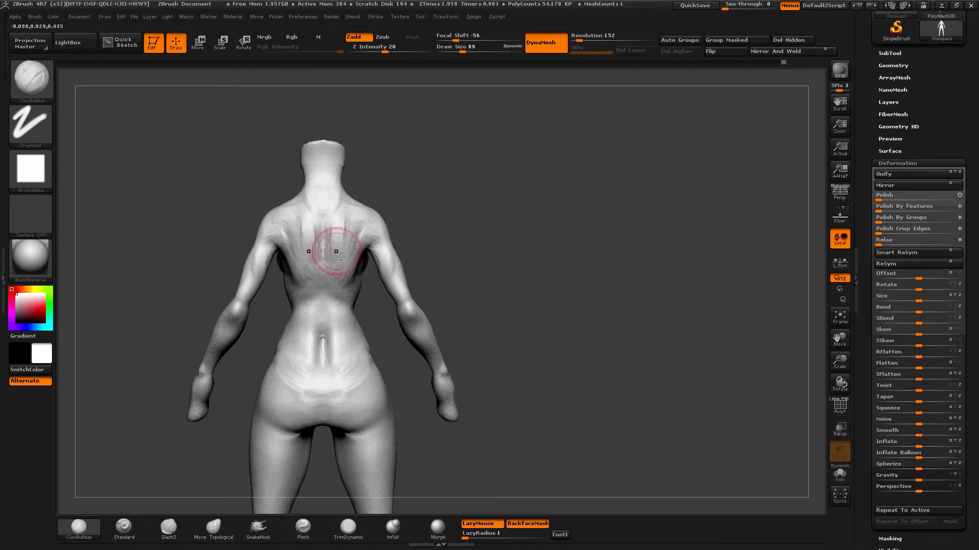
key(ctrl+z)
key(space)
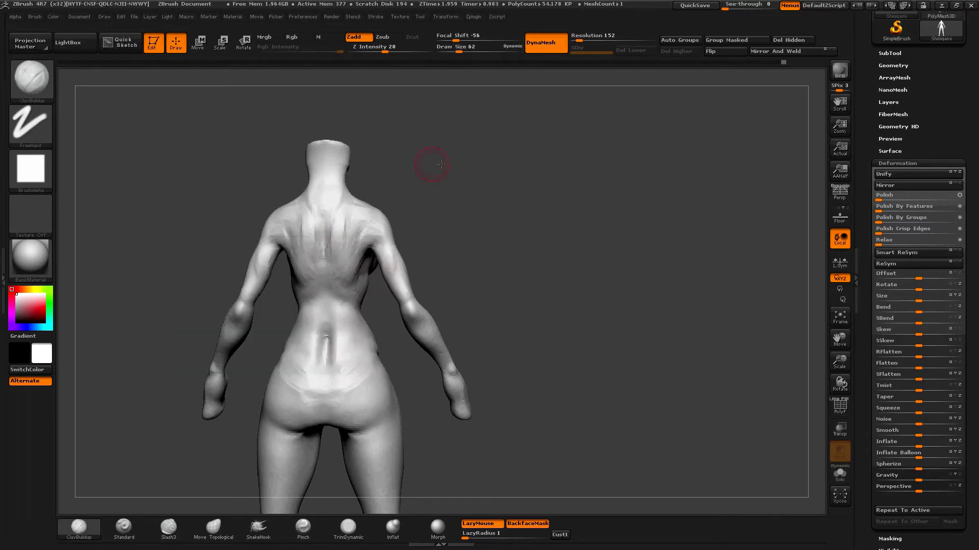
key(ctrl+z)
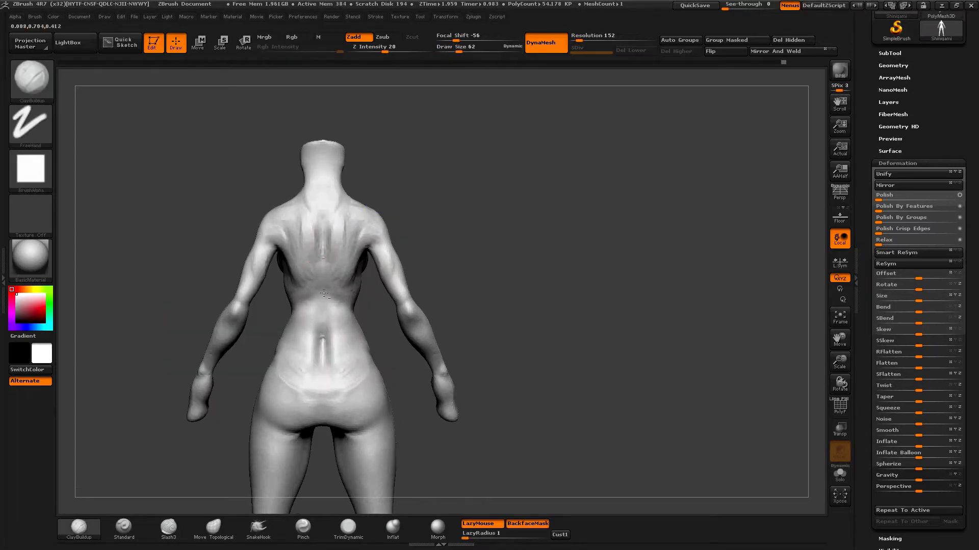
key(space)
mouse_move(336, 248)
mouse_down()
mouse_move(327, 249)
mouse_move(324, 221)
mouse_up()
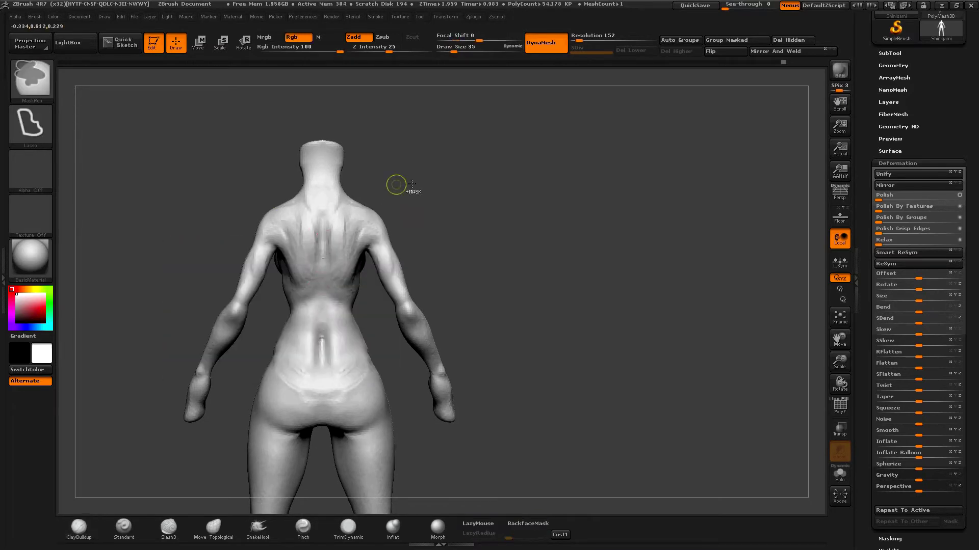
drag(395, 187, 406, 192)
key(space)
drag(357, 251, 368, 251)
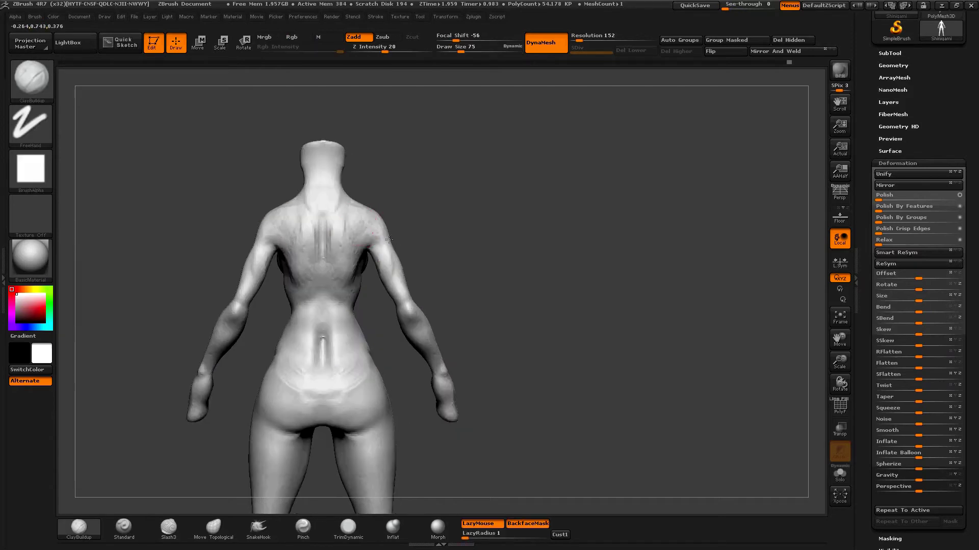
- Compare with the female anatomy reference photo and turn the model to face the front
key(alt+Tab)
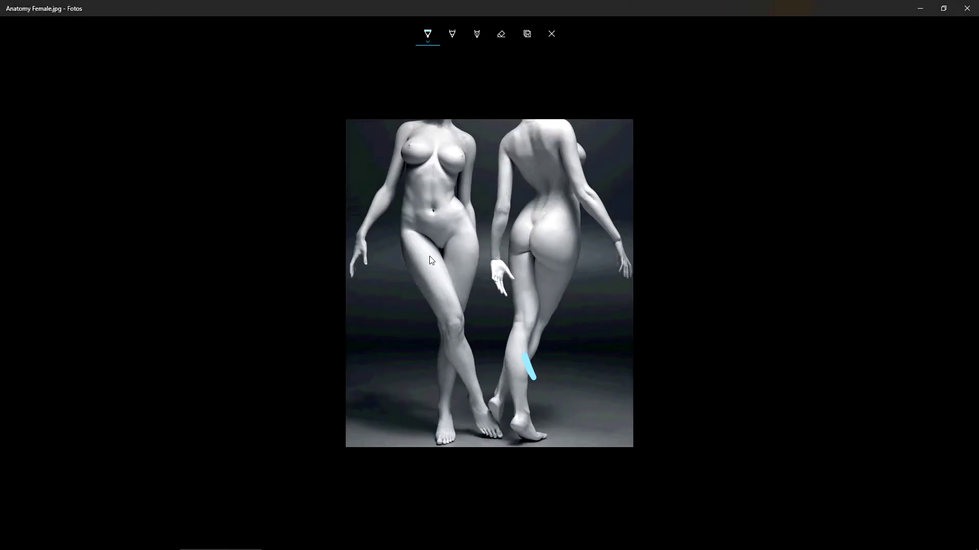
key(alt+Tab)
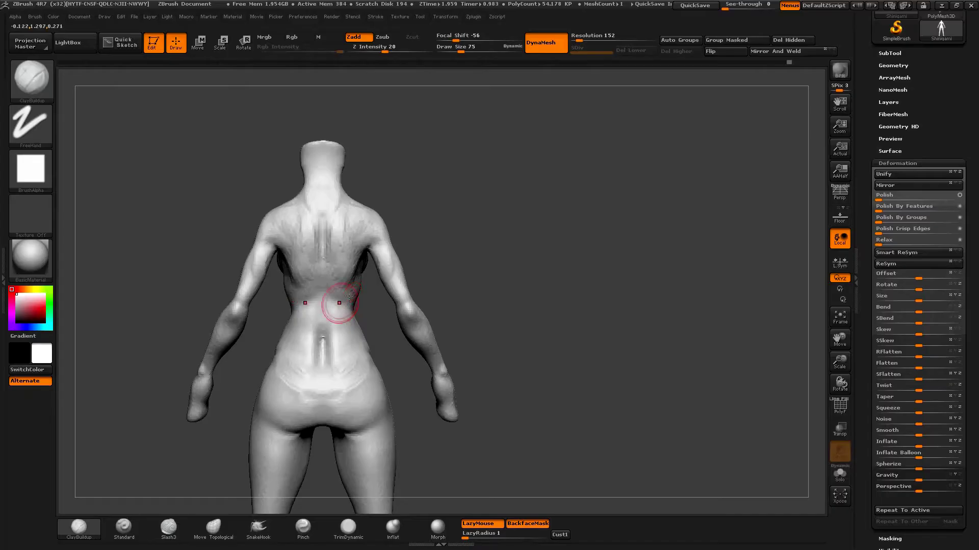
key(alt+Tab)
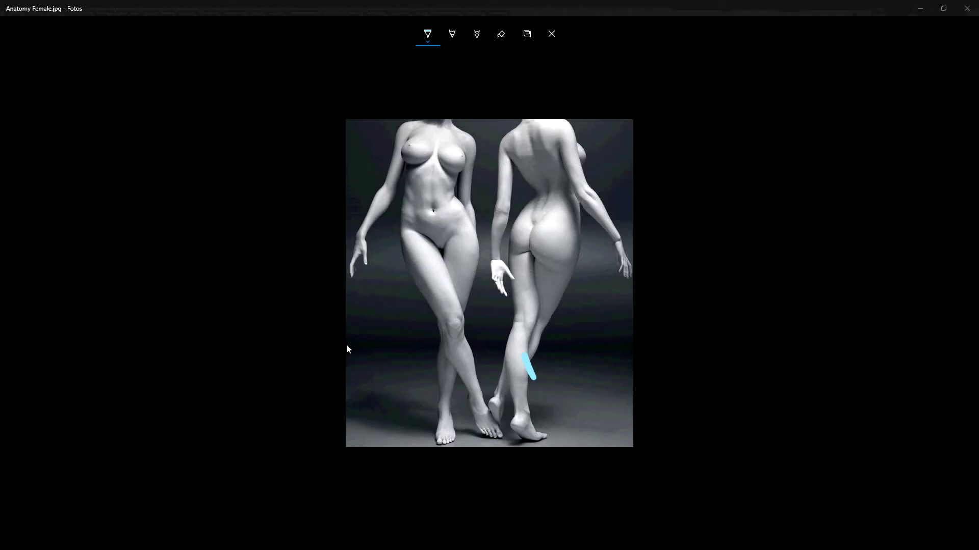
key(alt+Tab)
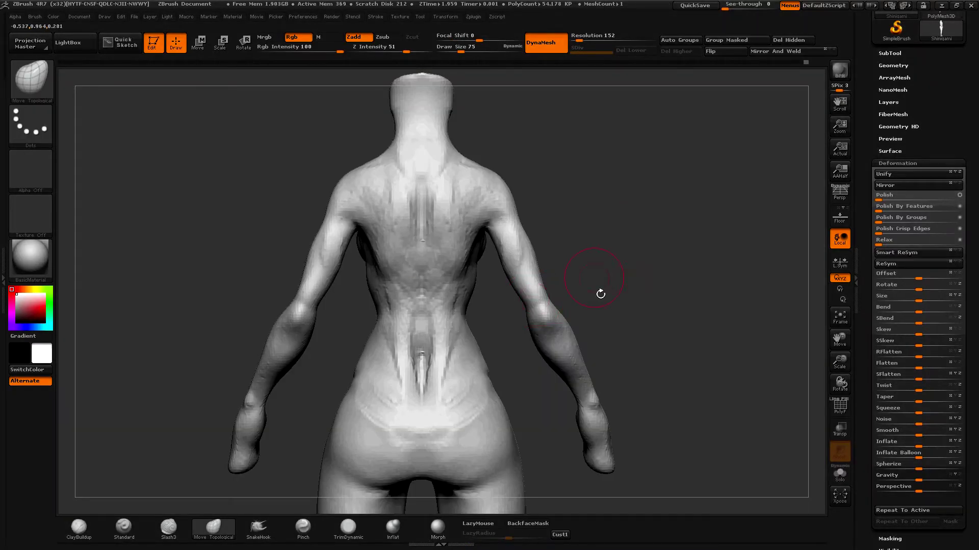
mouse_move(616, 258)
shift+mouse_down()
mouse_move(648, 269)
mouse_move(645, 282)
shift+mouse_up()
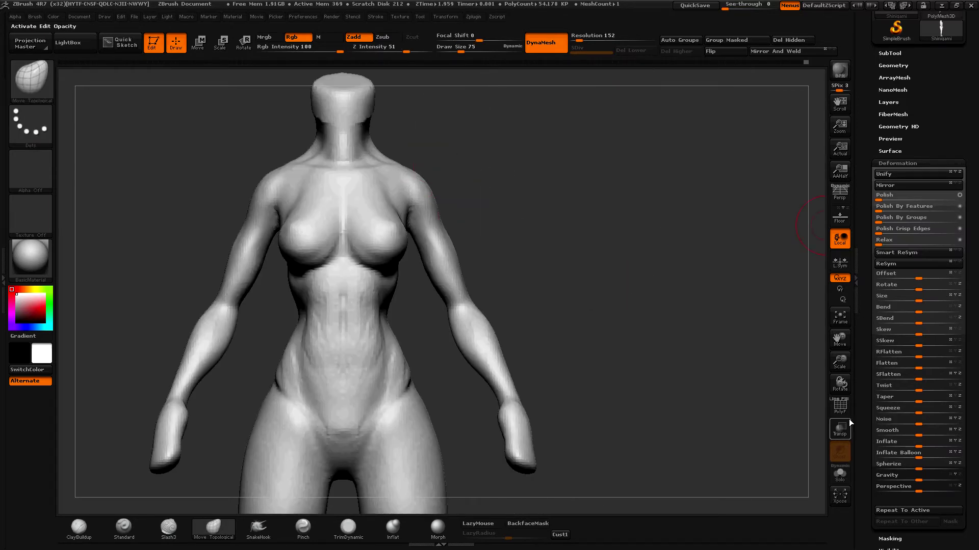
- Toggle the polygroup wireframe and try a Ctrl+Shift rectangle isolate on the shoulders
click(839, 406)
click(840, 406)
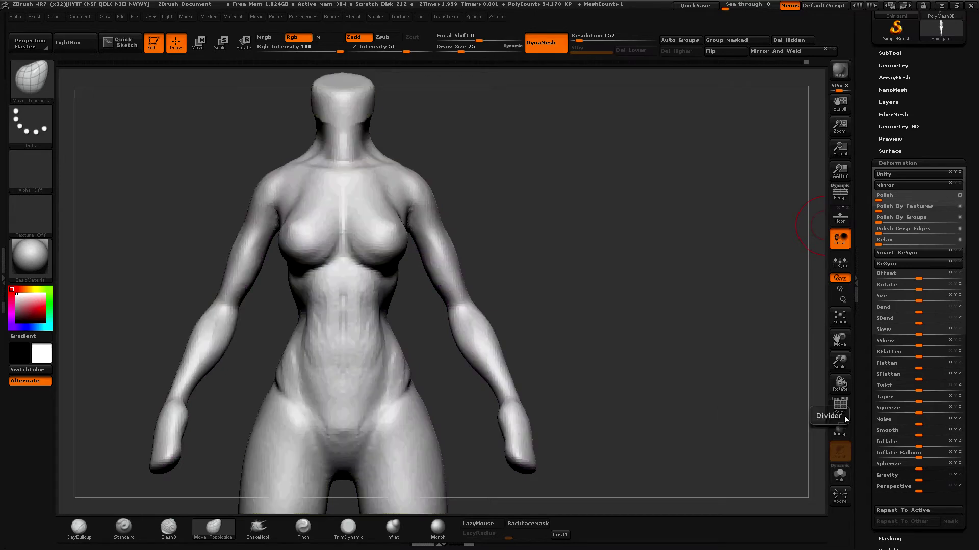
key(ctrl+shift)
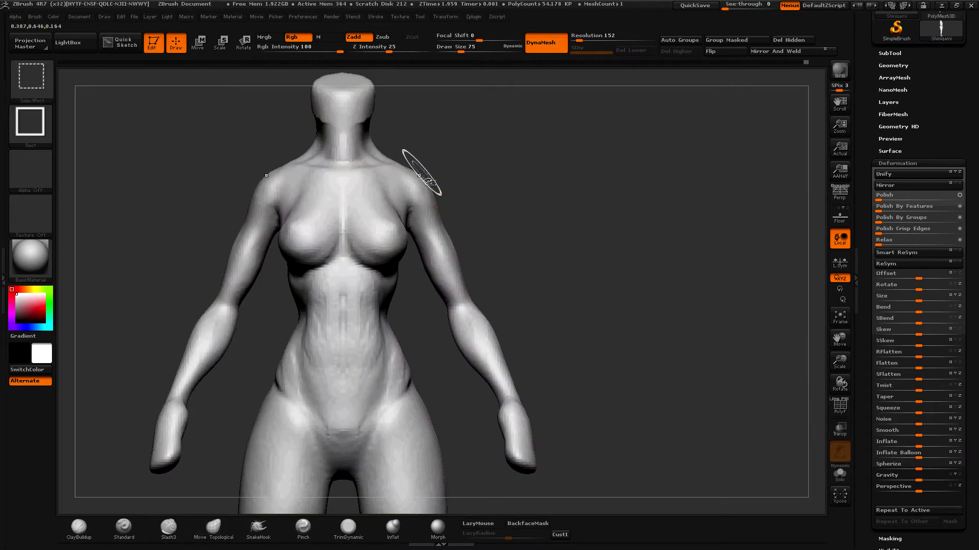
click(27, 133)
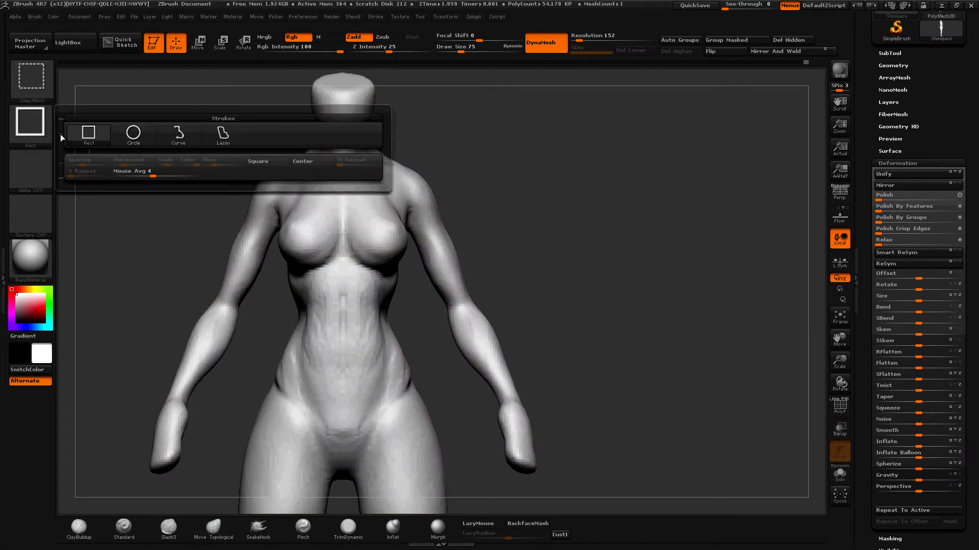
key(ctrl+shift)
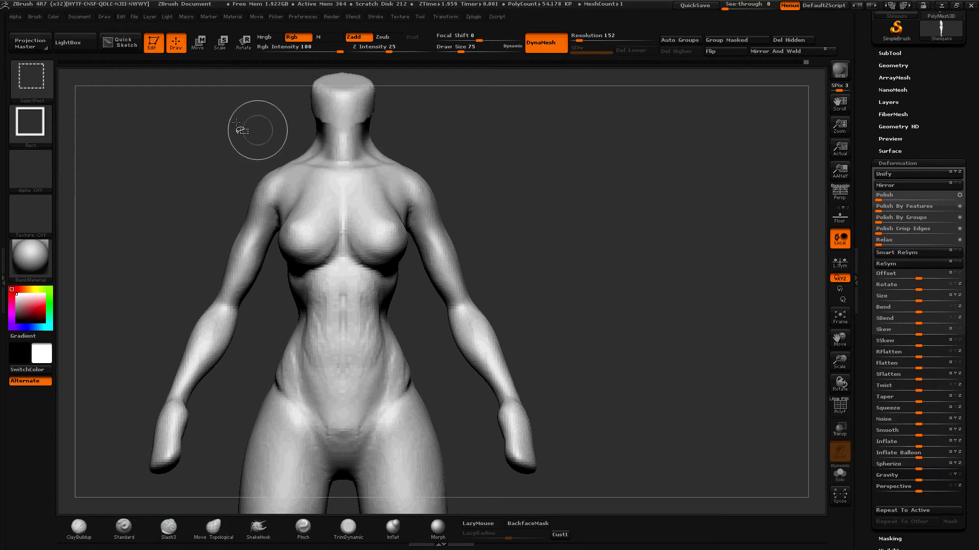
ctrl+shift+drag(251, 131, 481, 230)
ctrl+shift+click(481, 229)
- Switch the selection shape to Lasso and hide both arms with a freehand outline
click(38, 121)
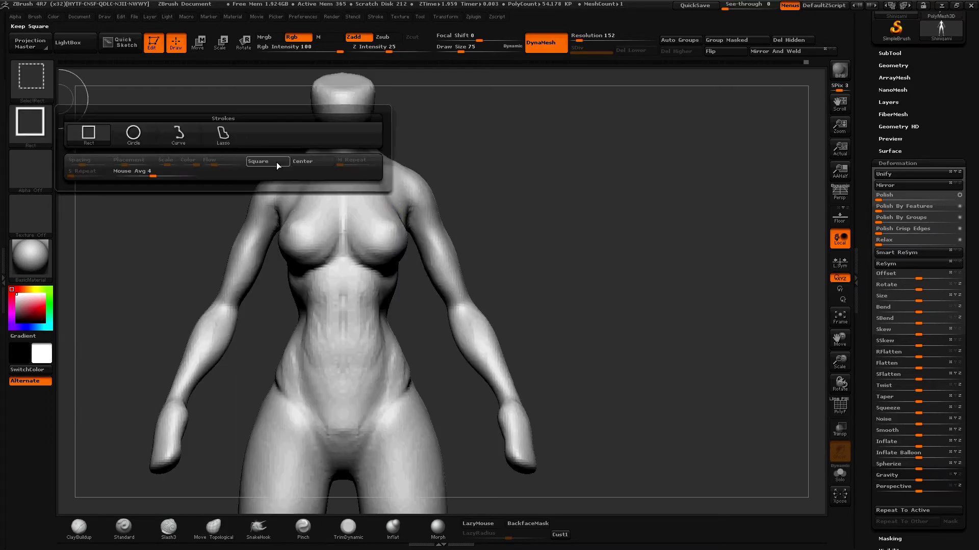
click(233, 136)
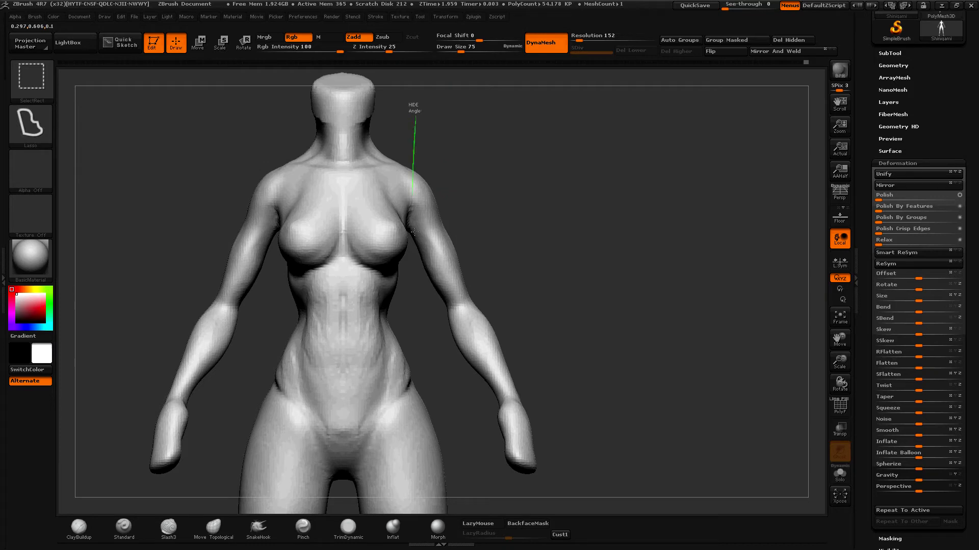
ctrl+alt+shift+drag(419, 289, 535, 474)
click(213, 527)
mouse_move(549, 253)
mouse_down()
mouse_move(490, 248)
mouse_move(530, 285)
mouse_move(494, 312)
mouse_move(575, 313)
mouse_up()
- With an enlarged Move Topological brush, pull the breast lower and rounder and slim the upper chest
key(b)
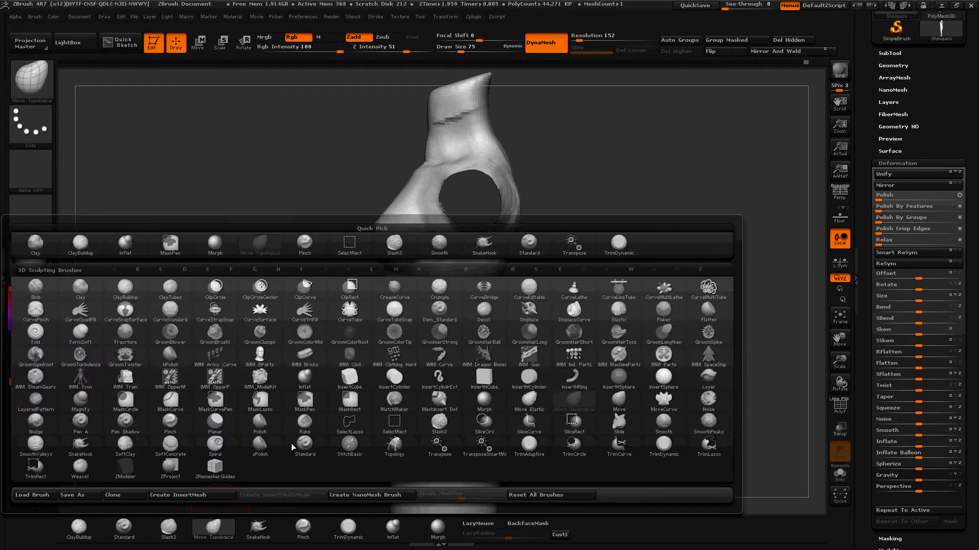
key(space)
drag(470, 239, 482, 239)
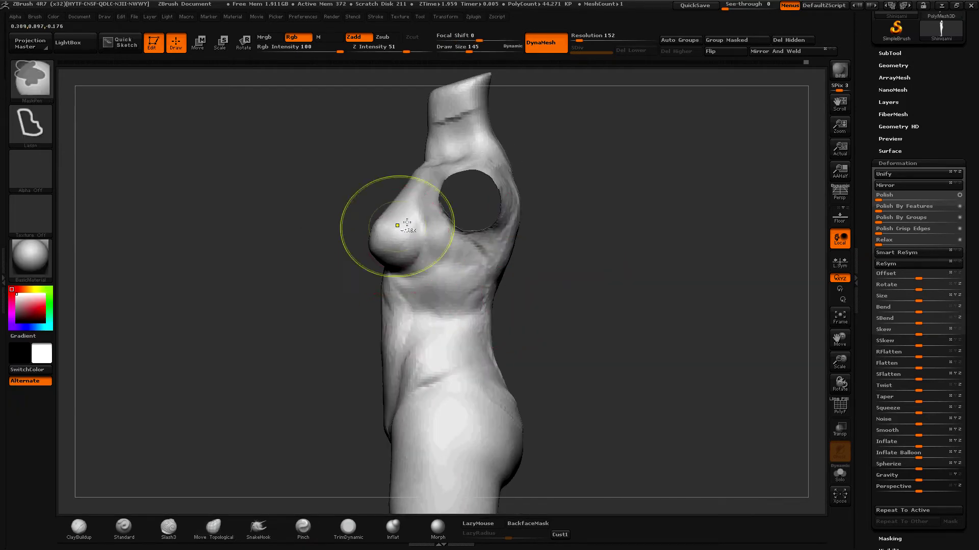
drag(376, 239, 376, 247)
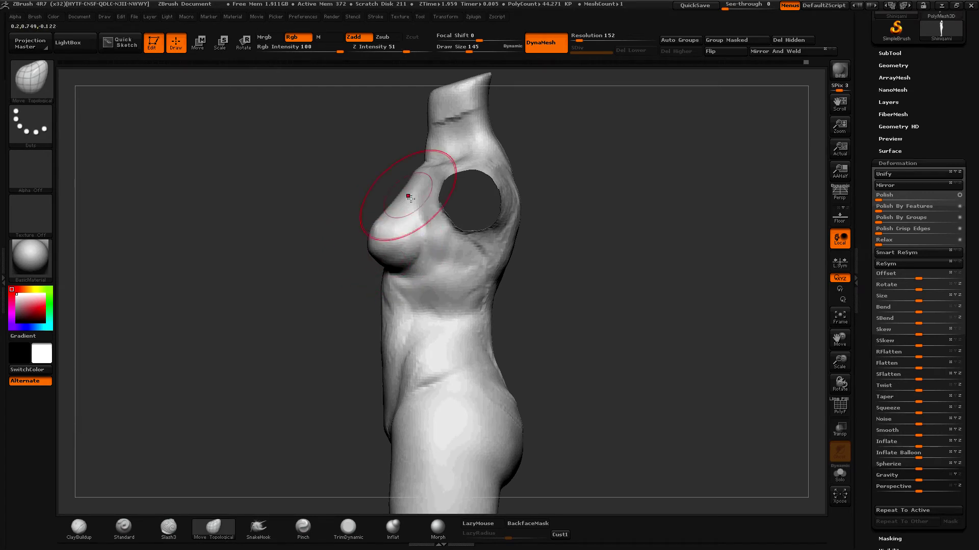
drag(418, 181, 428, 171)
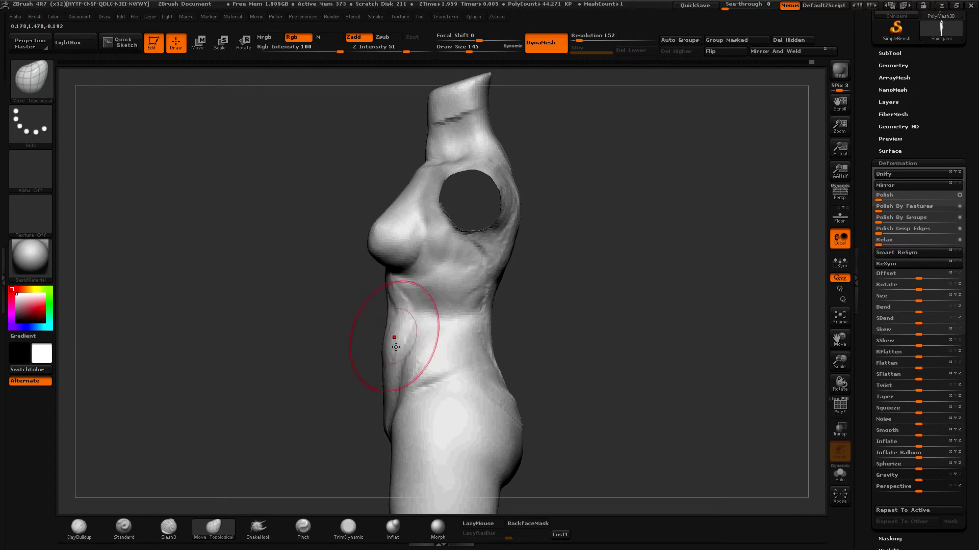
- At brush size 232, push in the back of the waist and check a true side profile
key(space)
drag(472, 330, 479, 329)
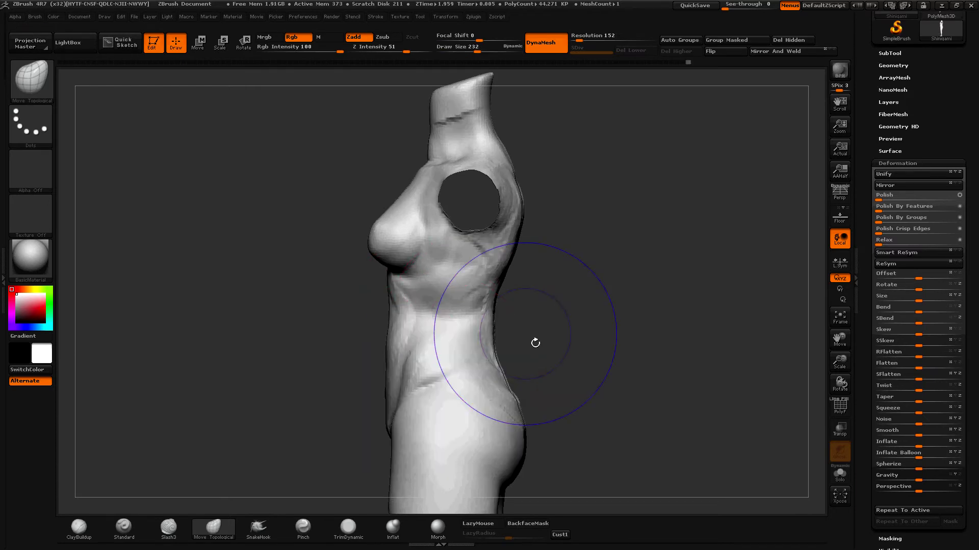
drag(535, 343, 523, 350)
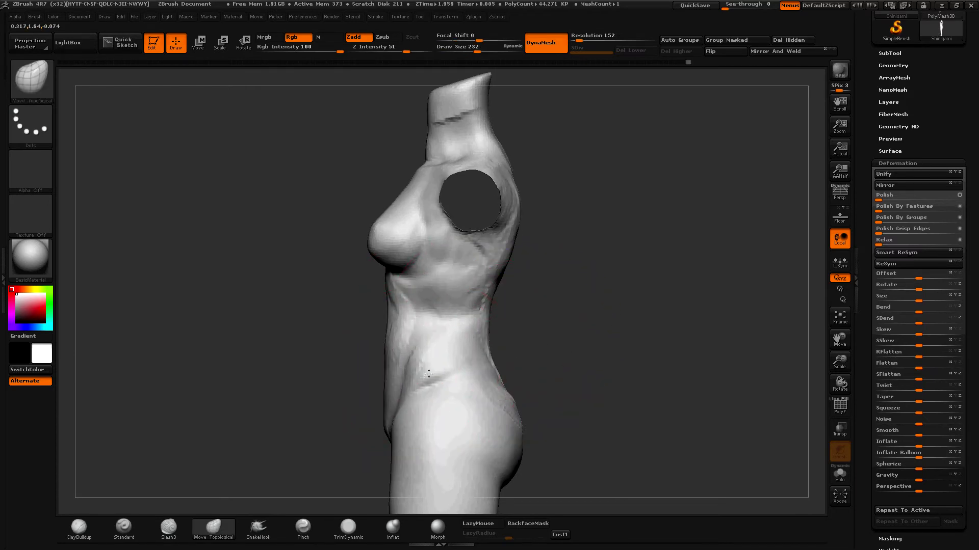
mouse_move(480, 405)
alt+mouse_down()
mouse_move(535, 426)
mouse_move(531, 334)
mouse_move(533, 361)
mouse_move(371, 302)
mouse_move(378, 331)
mouse_move(406, 234)
alt+mouse_up()
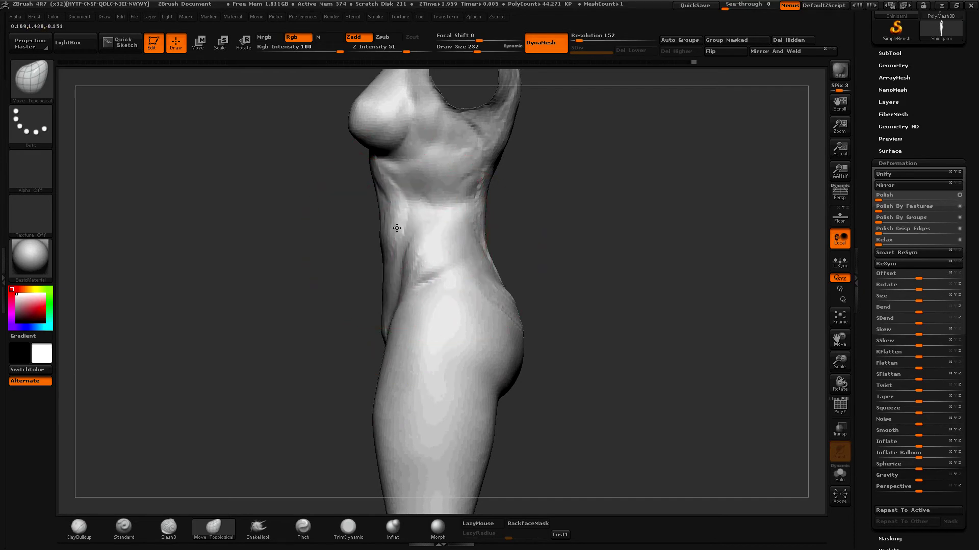
drag(529, 203, 546, 267)
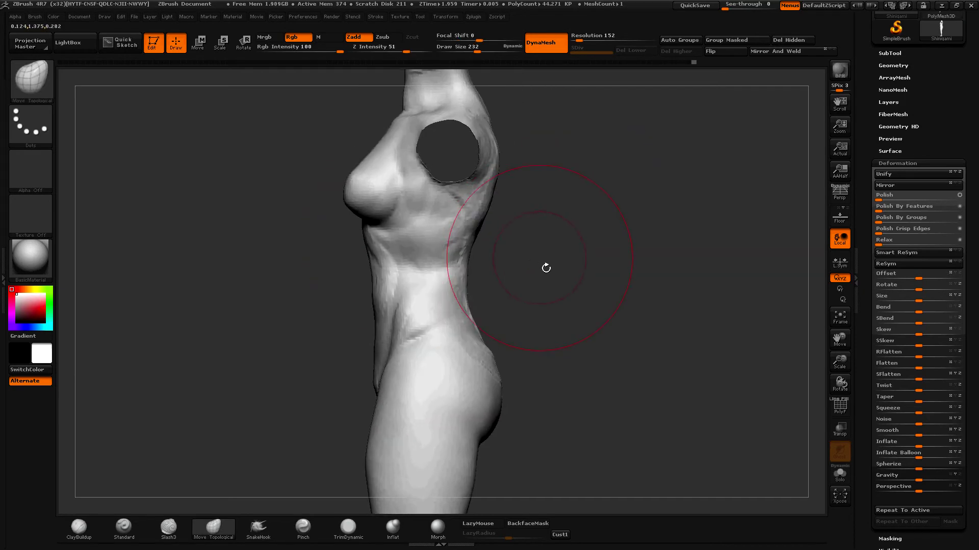
- Check the anatomy sketch reference and reshape the front belly contour at size 197
key(alt+Tab)
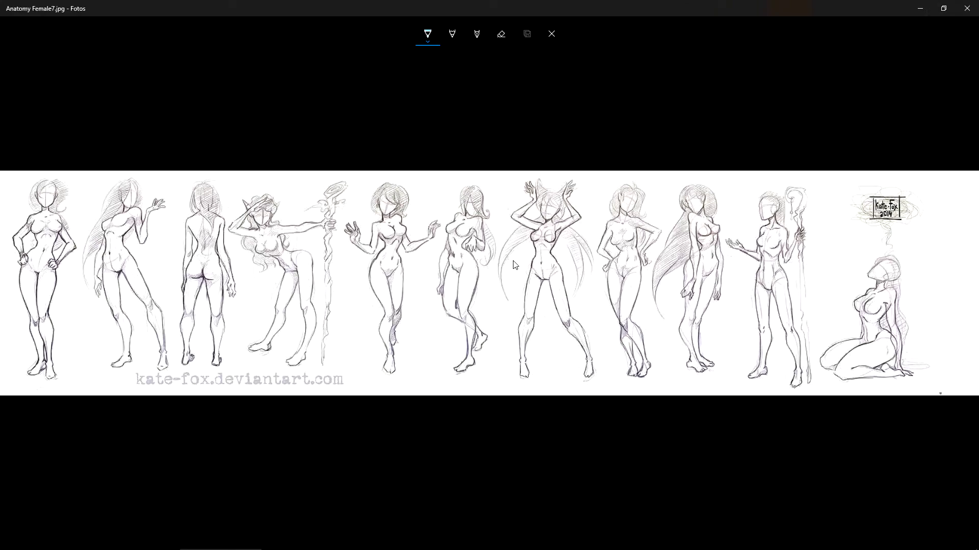
key(alt+Tab)
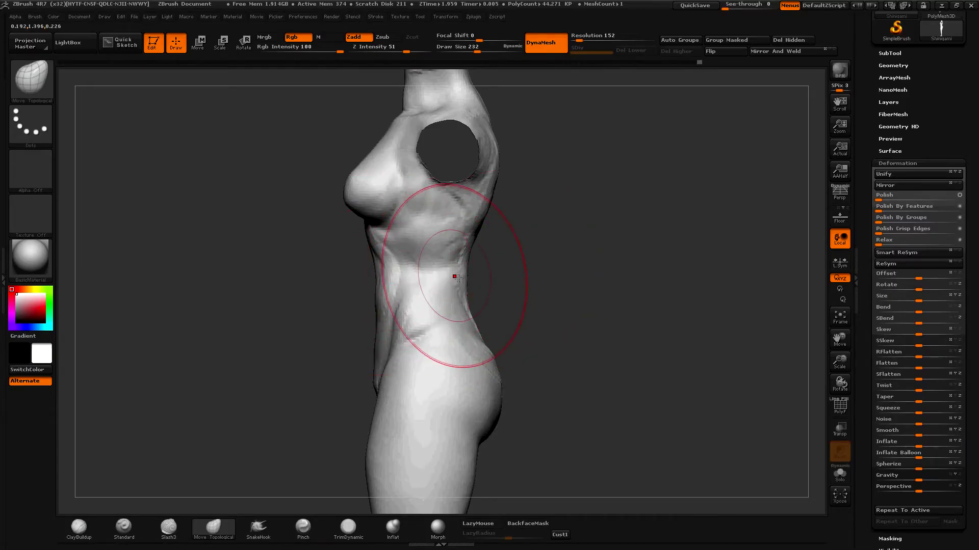
key(space)
drag(479, 273, 466, 274)
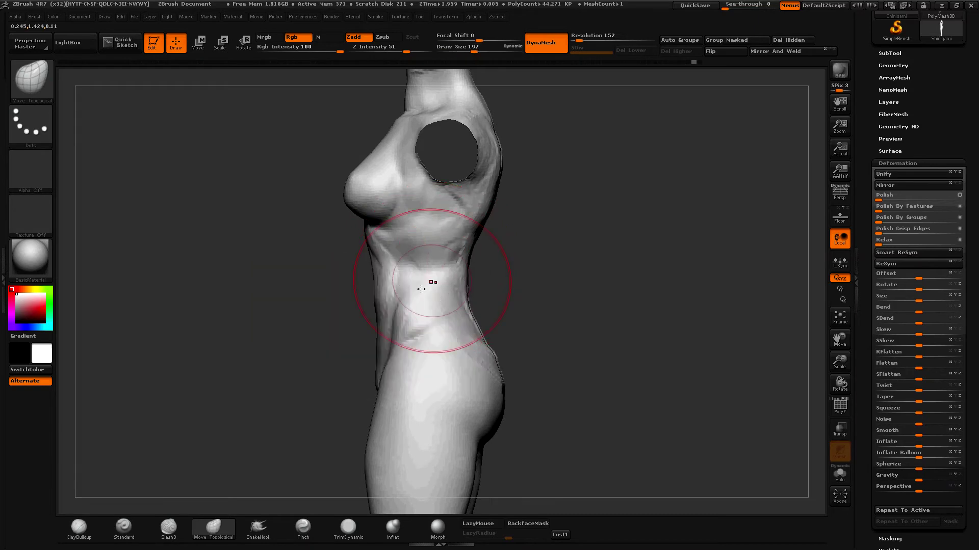
mouse_move(371, 326)
mouse_down()
mouse_move(375, 345)
mouse_move(393, 305)
mouse_up()
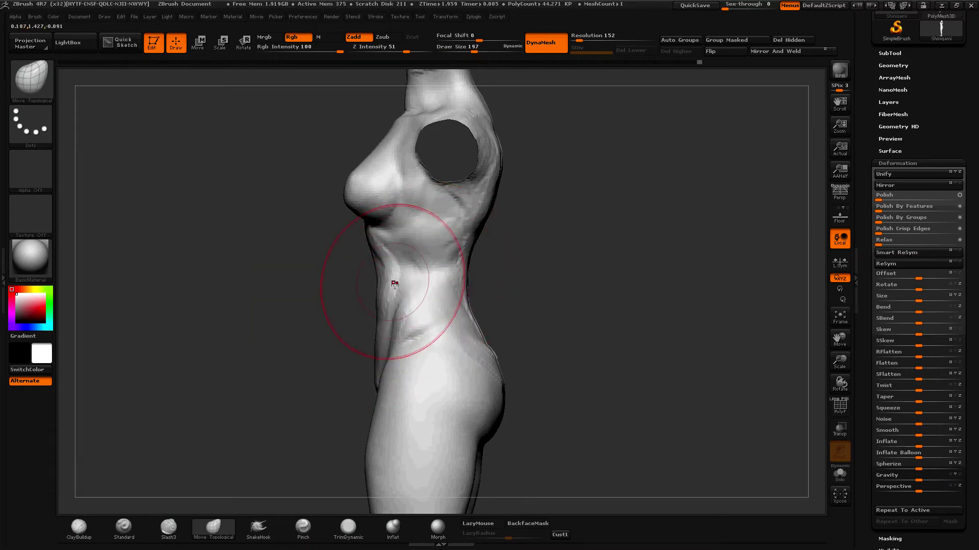
- With Slash3, carve a short crease below the chest, redoing the overlong first stroke
click(79, 527)
drag(204, 305, 265, 306)
key(space)
drag(403, 267, 381, 268)
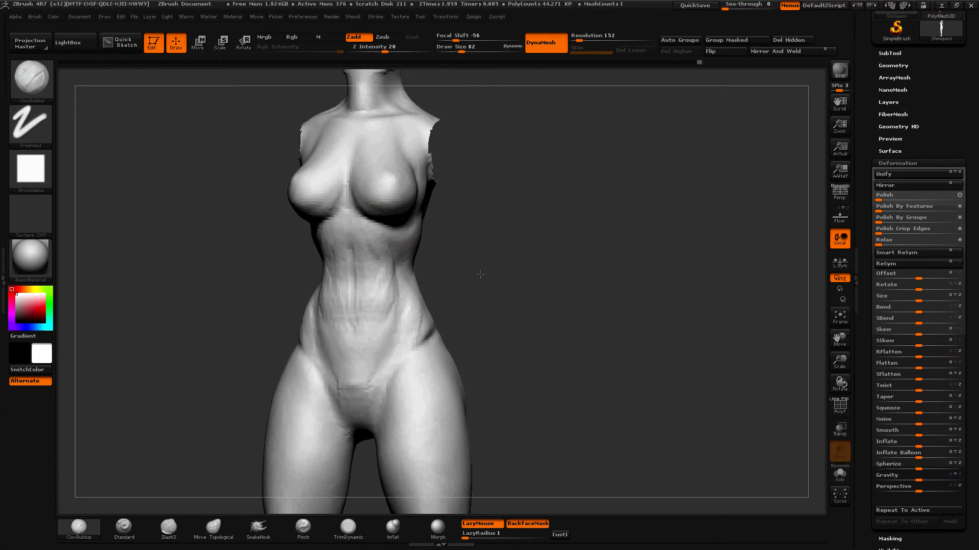
drag(224, 459, 197, 484)
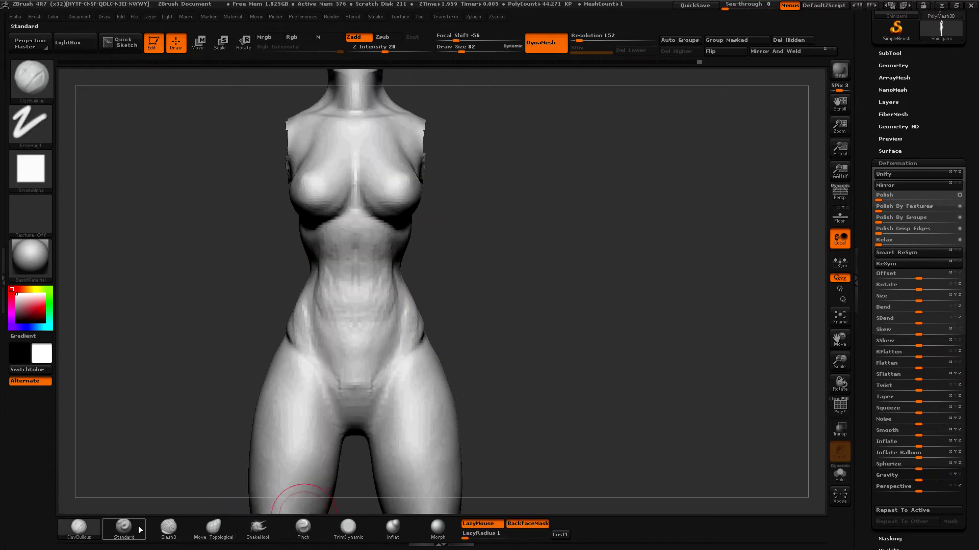
click(168, 527)
key(space)
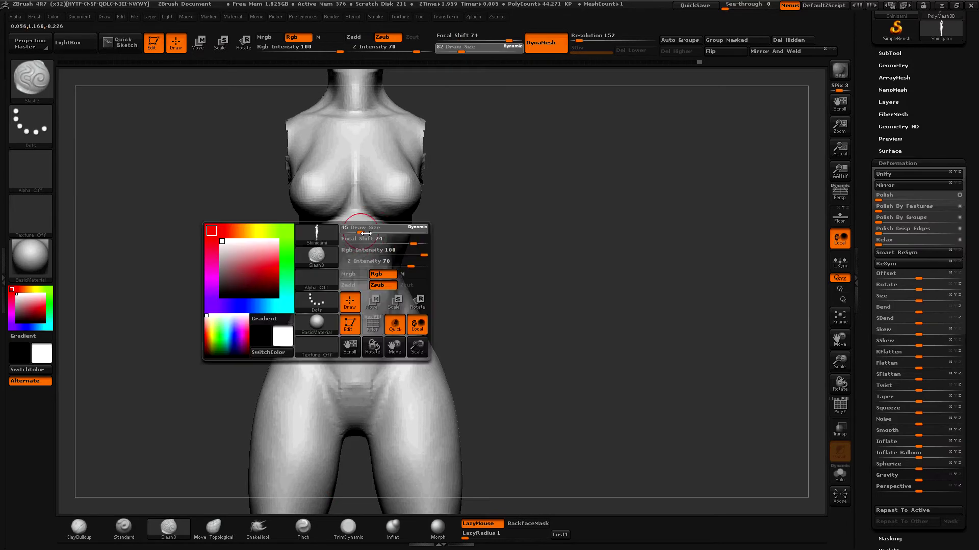
drag(334, 243, 382, 248)
key(ctrl+z)
key(ctrl+shift+z)
key(ctrl+z)
drag(367, 246, 380, 248)
- Carve and soften a groove down from the armpit, then check the back and front
mouse_move(472, 255)
mouse_down()
mouse_move(425, 255)
mouse_move(439, 206)
mouse_up()
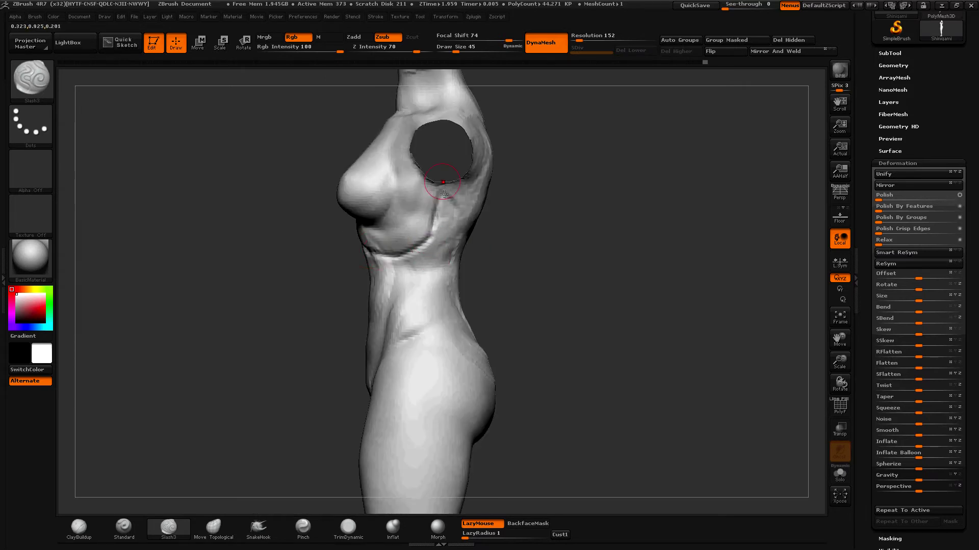
drag(446, 183, 437, 210)
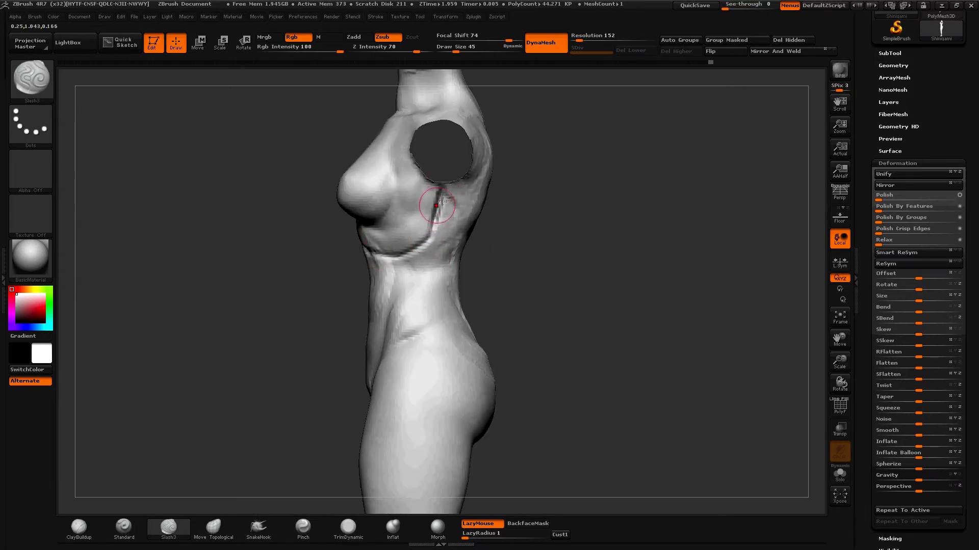
shift+drag(441, 205, 448, 195)
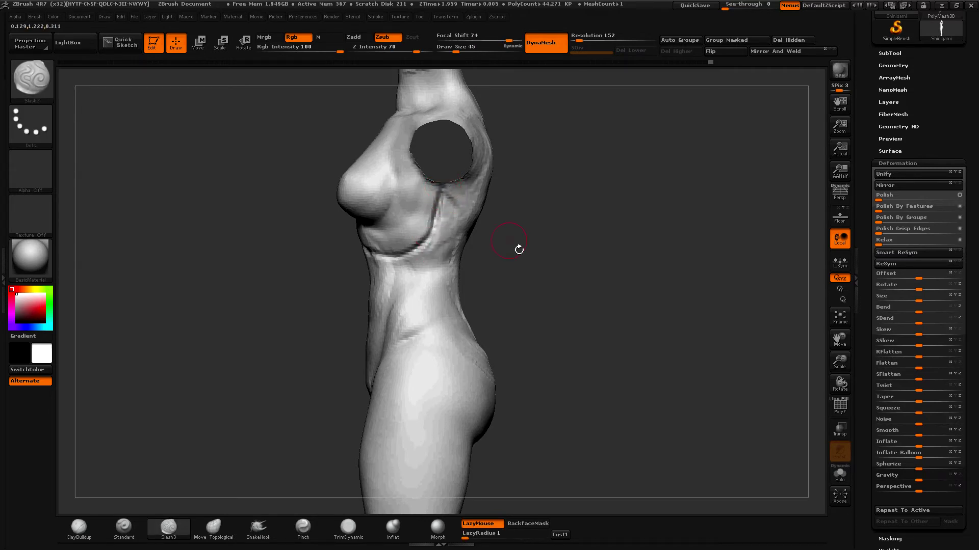
drag(518, 247, 472, 251)
drag(592, 239, 512, 236)
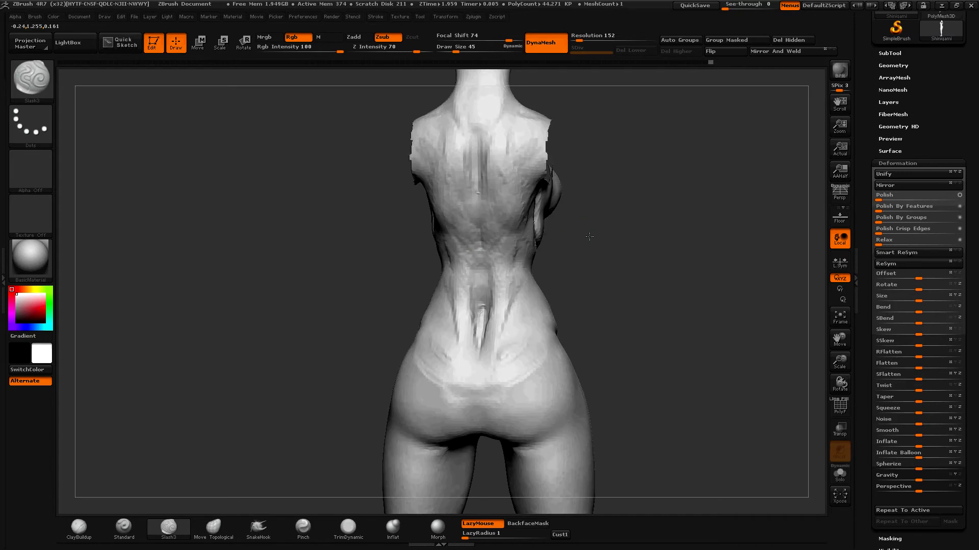
mouse_move(506, 280)
alt+mouse_down()
mouse_move(532, 236)
mouse_move(519, 238)
mouse_move(500, 209)
alt+mouse_up()
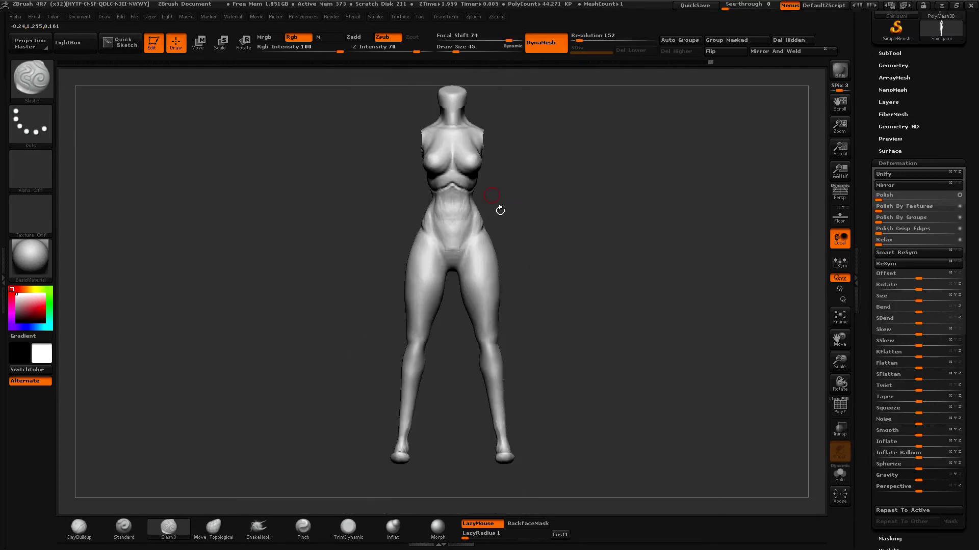
- Invert the mask to free the legs and shift them slightly with a Move transpose line
ctrl+drag(502, 502, 584, 309)
ctrl+click(584, 310)
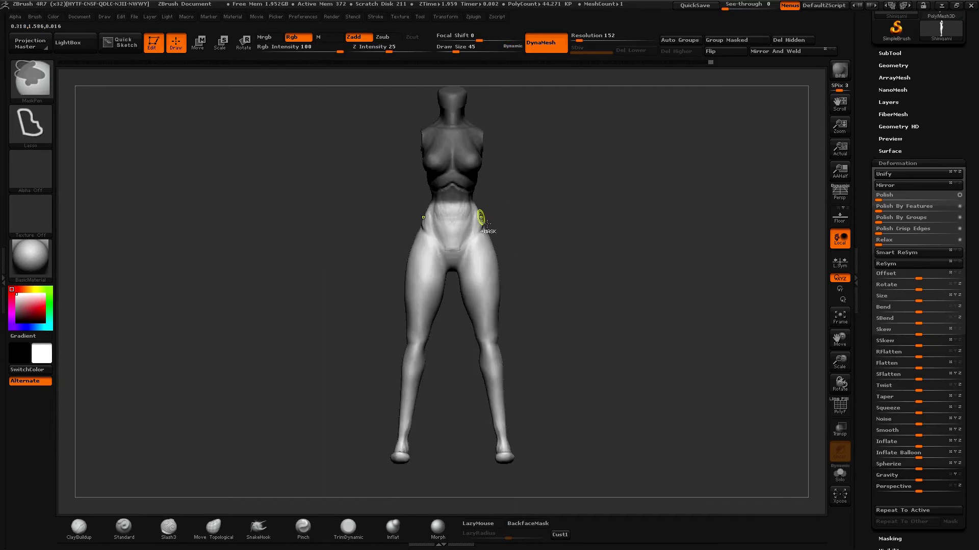
key(w)
drag(474, 240, 473, 338)
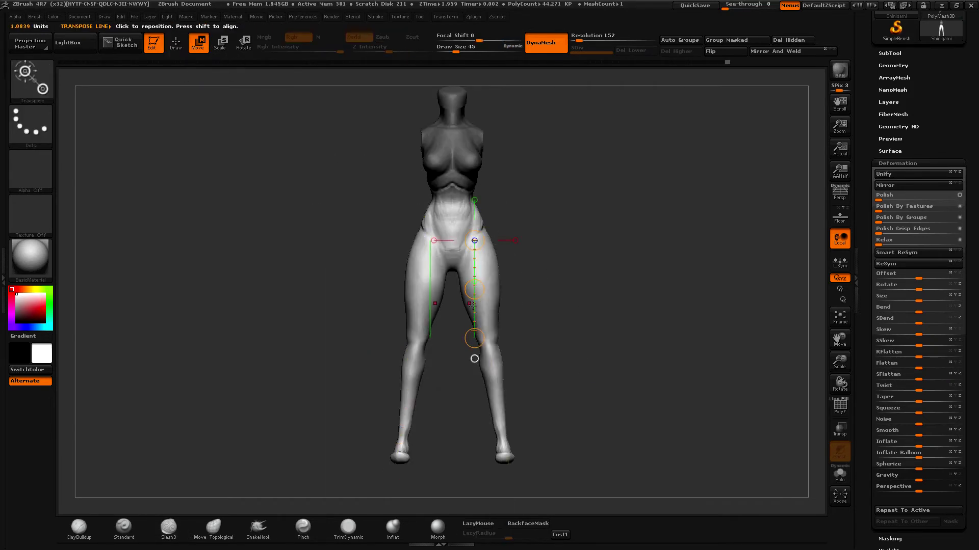
drag(474, 289, 477, 289)
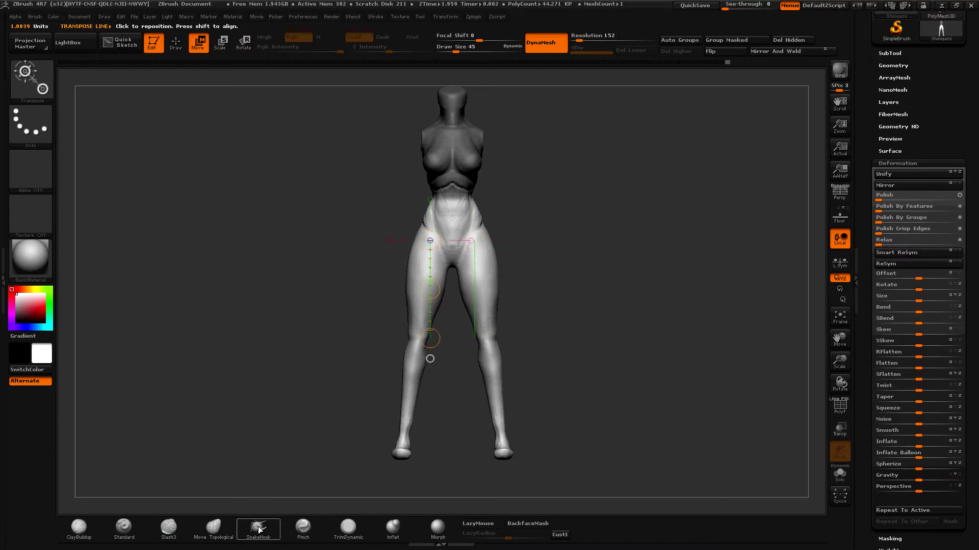
- Switch to Move Topological and enlarge it to about draw size 264
click(213, 528)
key(space)
mouse_move(489, 239)
mouse_down()
mouse_move(512, 242)
mouse_move(459, 244)
mouse_up()
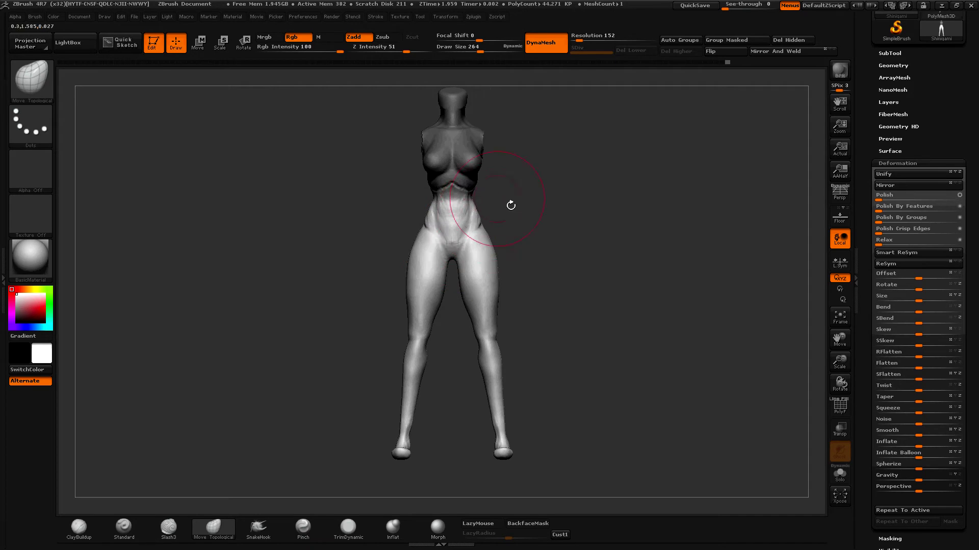
- Build up clay along the waist with ClayBuildup at draw size 56
alt+drag(546, 204, 464, 176)
key(space)
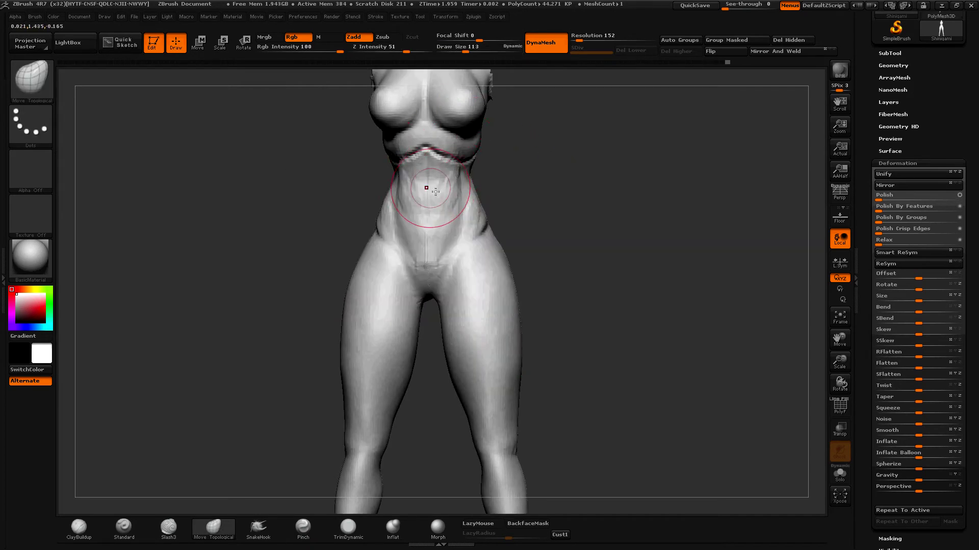
click(79, 527)
mouse_move(186, 409)
mouse_down()
mouse_move(550, 209)
mouse_move(474, 177)
mouse_up()
key(space)
mouse_move(474, 177)
mouse_down()
mouse_move(430, 191)
mouse_move(441, 183)
mouse_up()
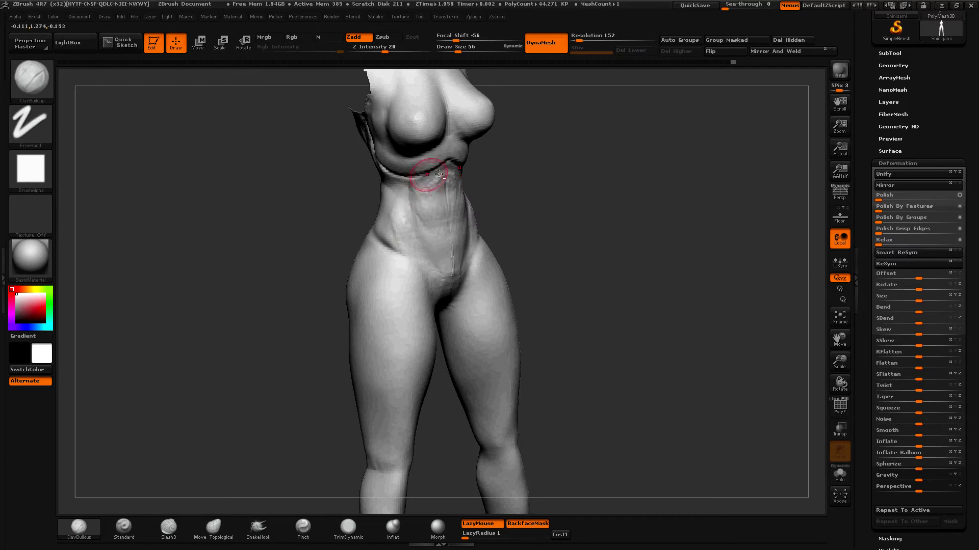
mouse_move(508, 175)
shift+mouse_down()
mouse_move(459, 178)
mouse_move(490, 168)
shift+mouse_up()
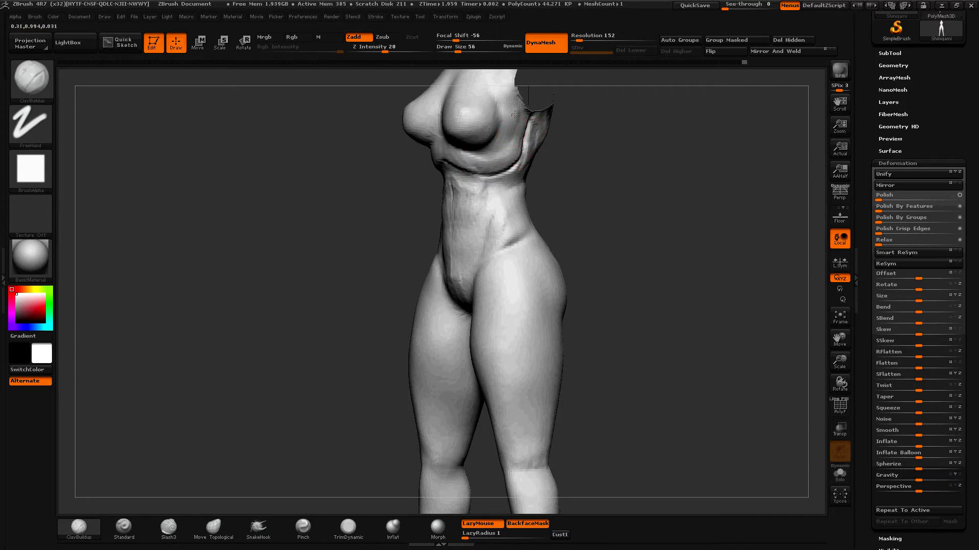
- Orbit around the torso to inspect the chest and waist from several angles
drag(514, 114, 489, 149)
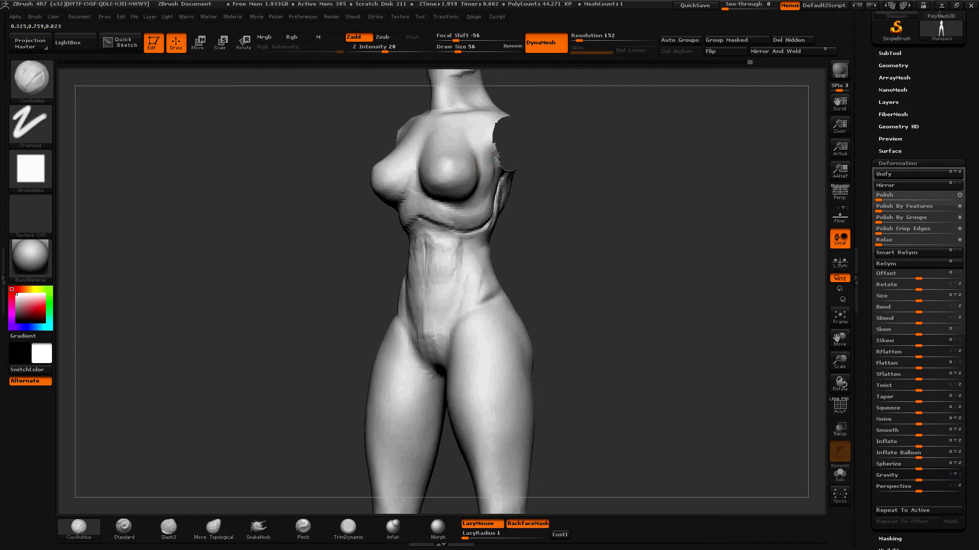
drag(548, 197, 490, 147)
mouse_move(532, 202)
mouse_down()
mouse_move(504, 159)
mouse_move(490, 159)
mouse_move(510, 166)
mouse_up()
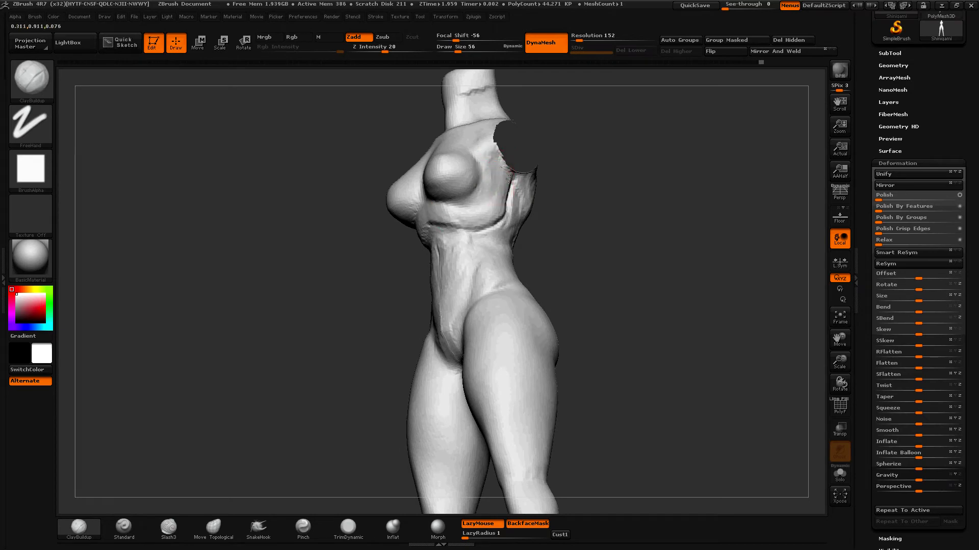
drag(581, 192, 571, 183)
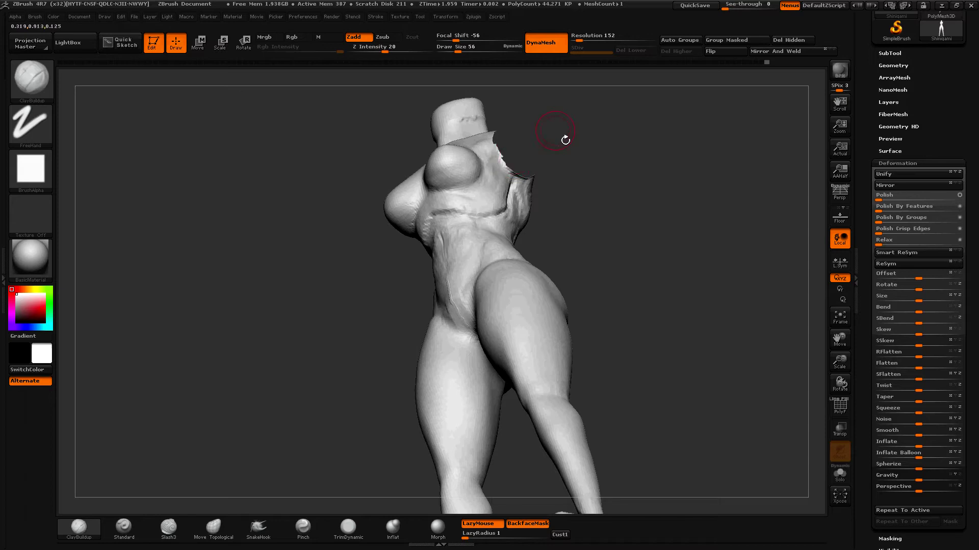
drag(565, 139, 502, 179)
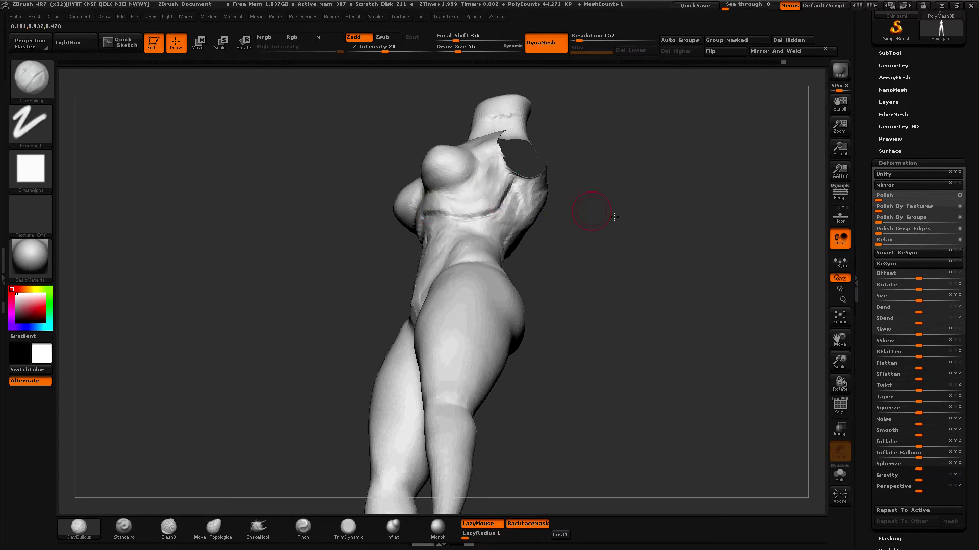
shift+drag(615, 217, 557, 246)
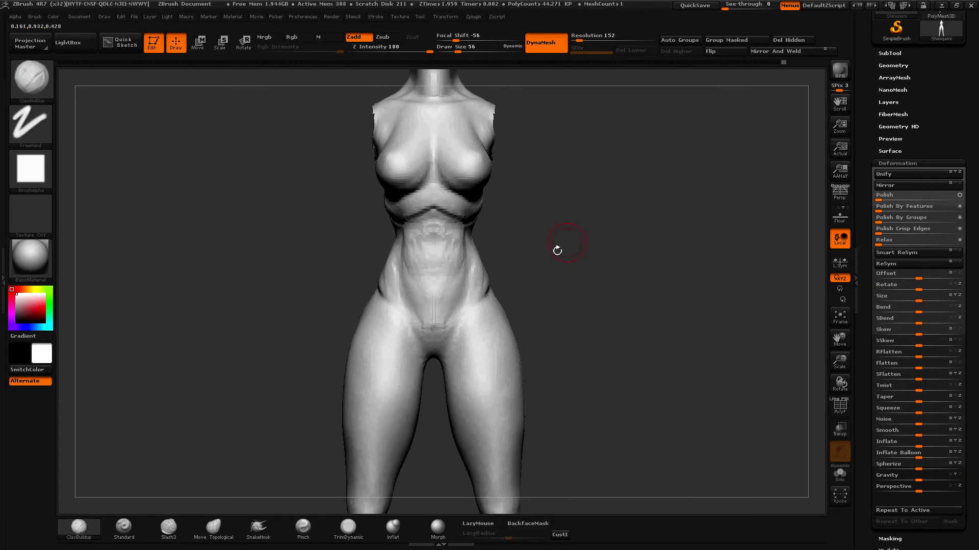
- Pull in both waist sides with Move Topological at size 101, then compare against the anatomy reference
click(213, 534)
key(space)
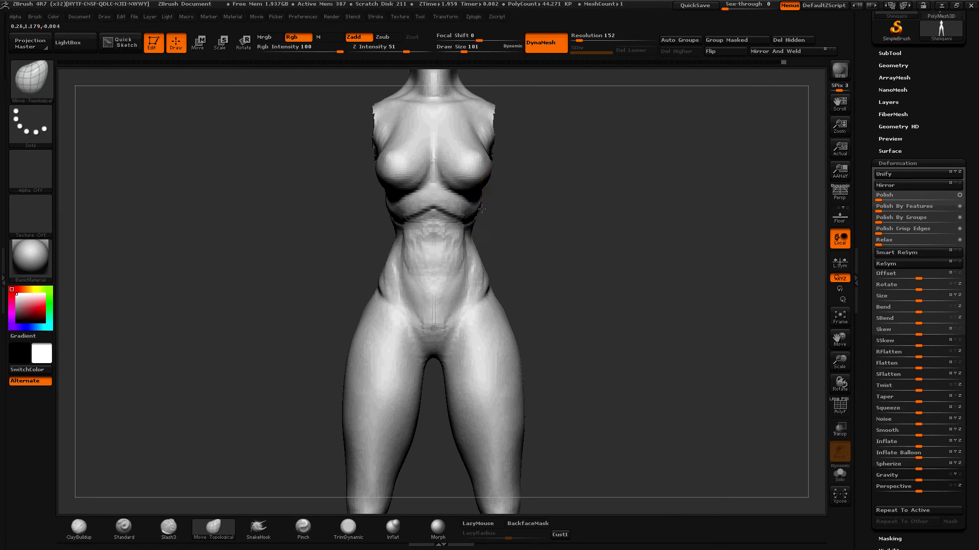
drag(473, 221, 473, 220)
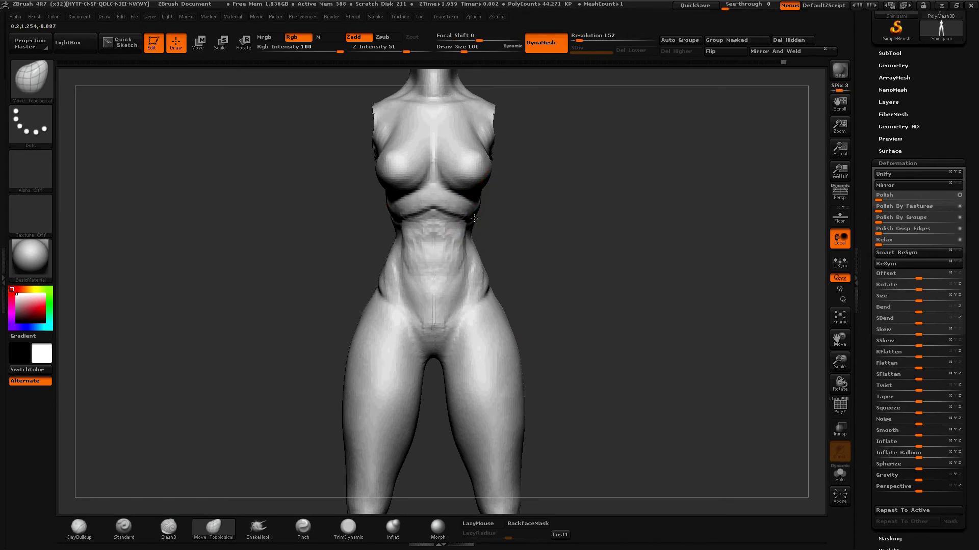
key(alt+Tab)
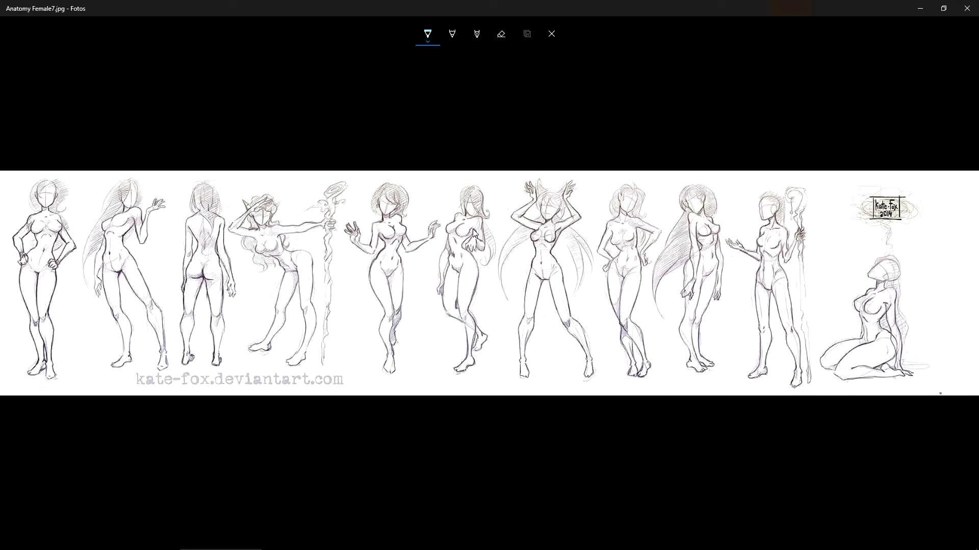
key(alt+Tab)
drag(529, 251, 514, 197)
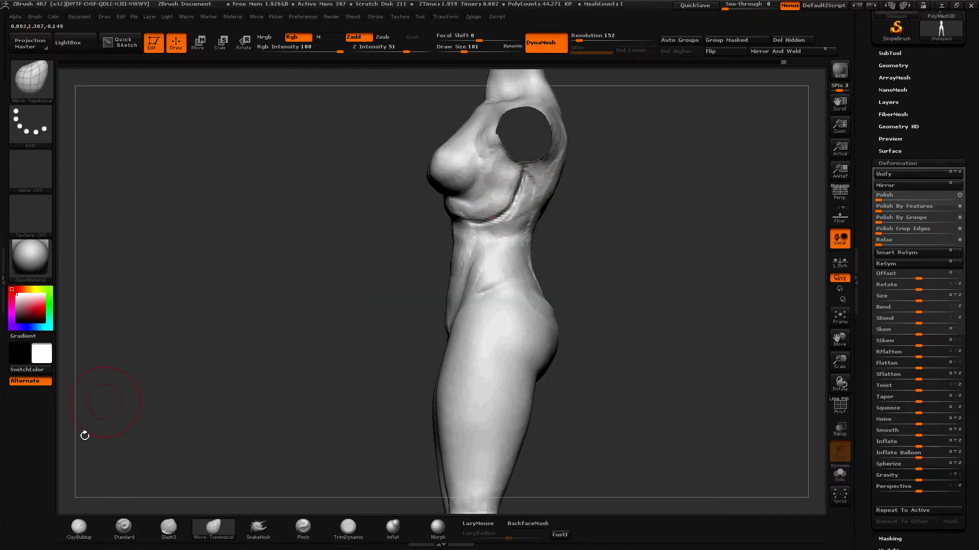
- Add clay under the breast and reshape the right waist contour with Move Topological
click(84, 533)
drag(502, 197, 479, 214)
drag(484, 173, 502, 196)
mouse_move(571, 250)
mouse_down()
mouse_move(599, 246)
mouse_move(448, 224)
mouse_up()
click(214, 528)
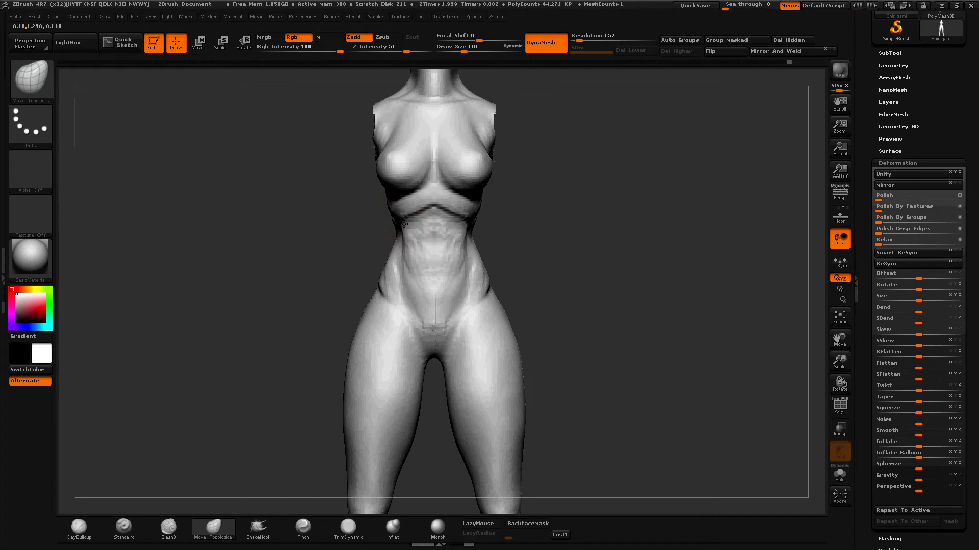
mouse_move(458, 219)
mouse_down()
mouse_move(479, 214)
mouse_move(181, 461)
mouse_up()
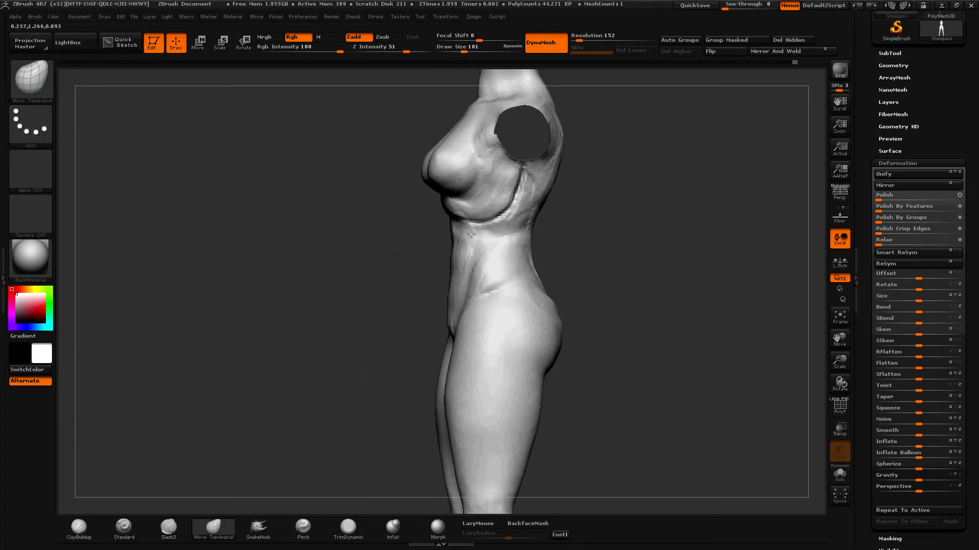
- After checking the anatomy reference, reshape the under-bust crease with Move Topological at size 82
click(79, 528)
key(space)
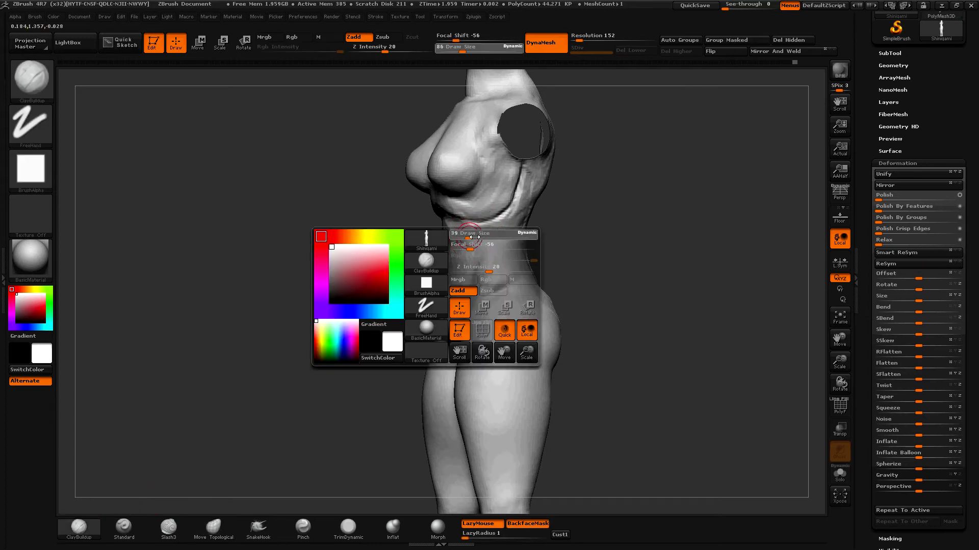
shift+drag(583, 227, 492, 225)
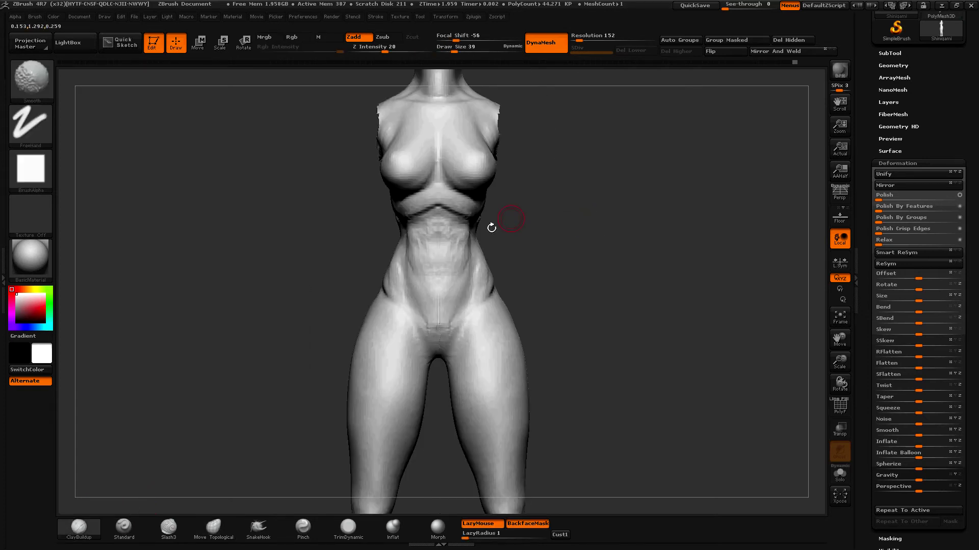
key(alt+Tab)
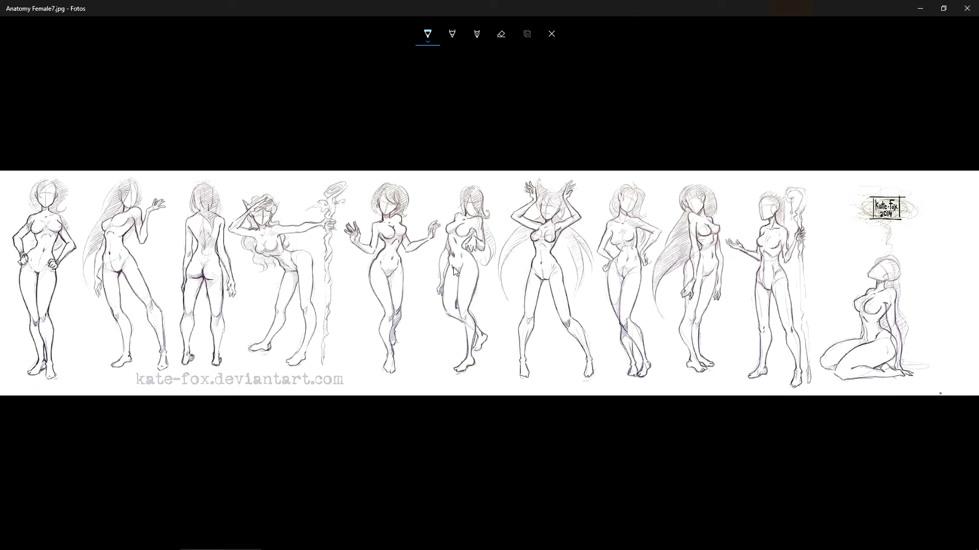
key(alt+Tab)
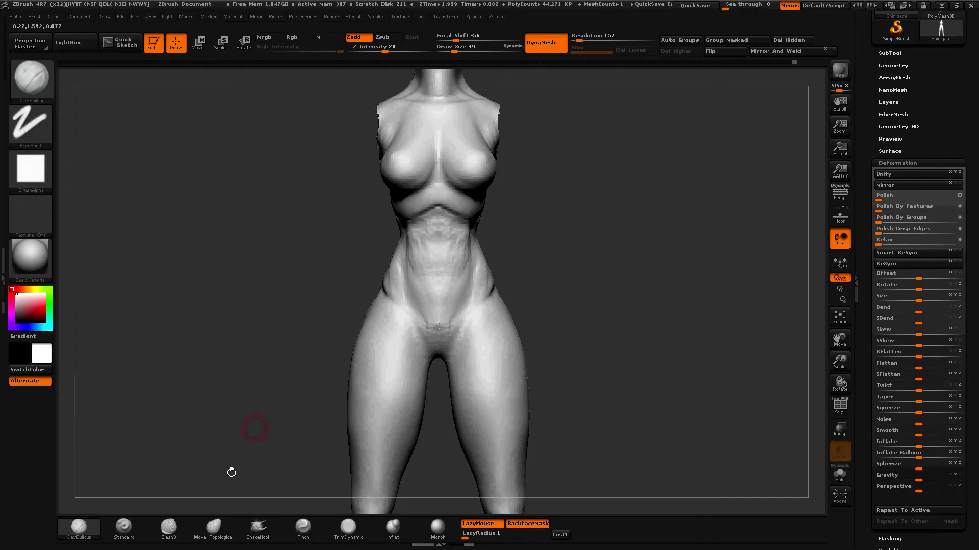
click(213, 527)
key(space)
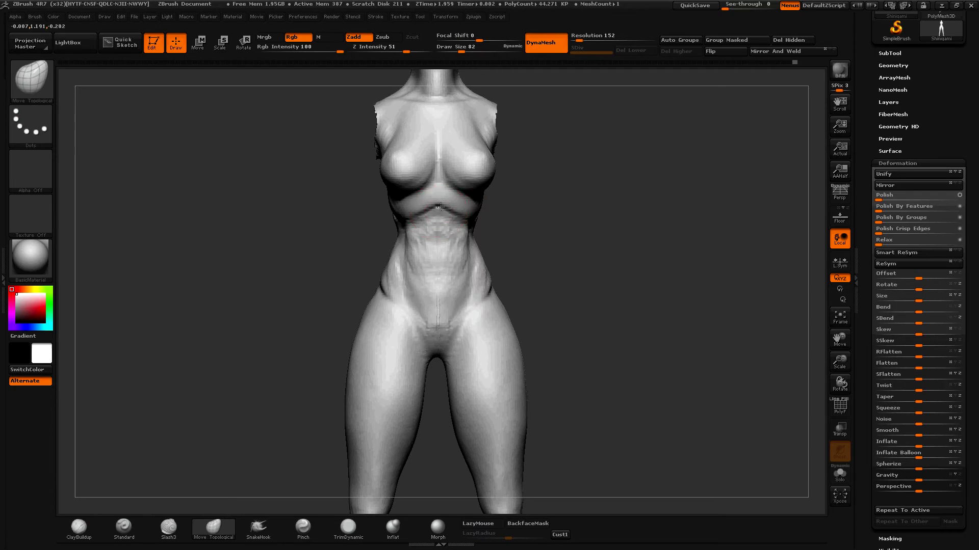
drag(443, 214, 466, 224)
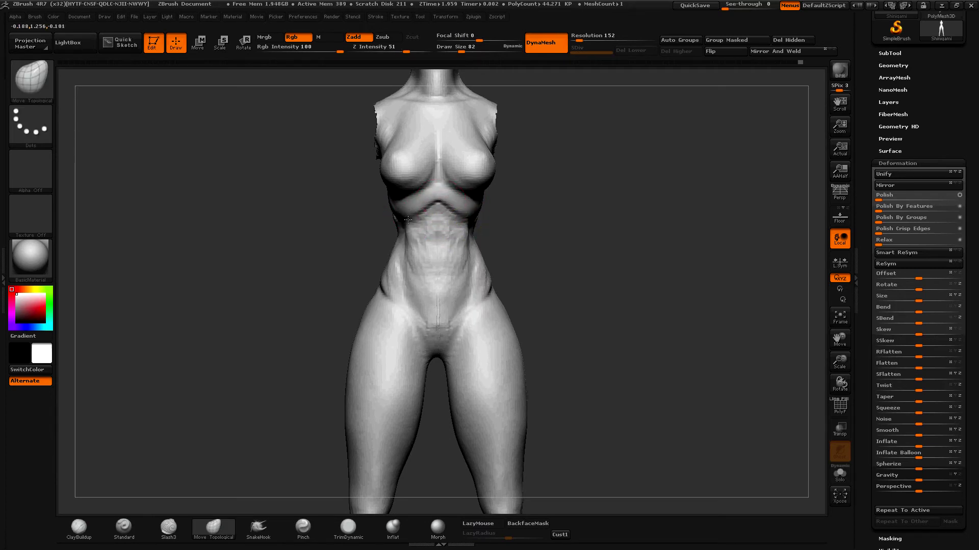
click(95, 525)
ctrl+right_drag(338, 350, 387, 290)
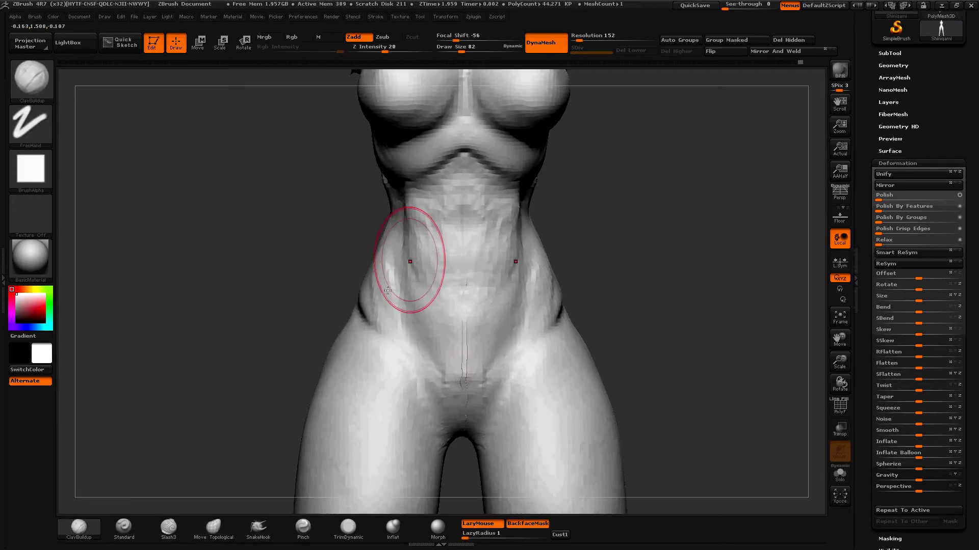
- Smooth and trim the abdomen surface with TrimDynamic at draw size 42
click(348, 527)
ctrl+right_drag(350, 484, 415, 280)
key(space)
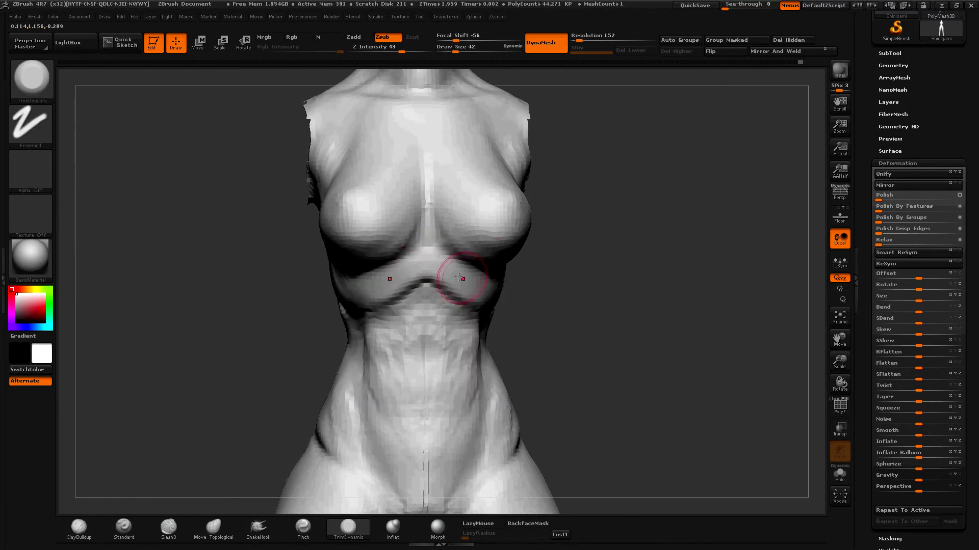
drag(550, 300, 486, 294)
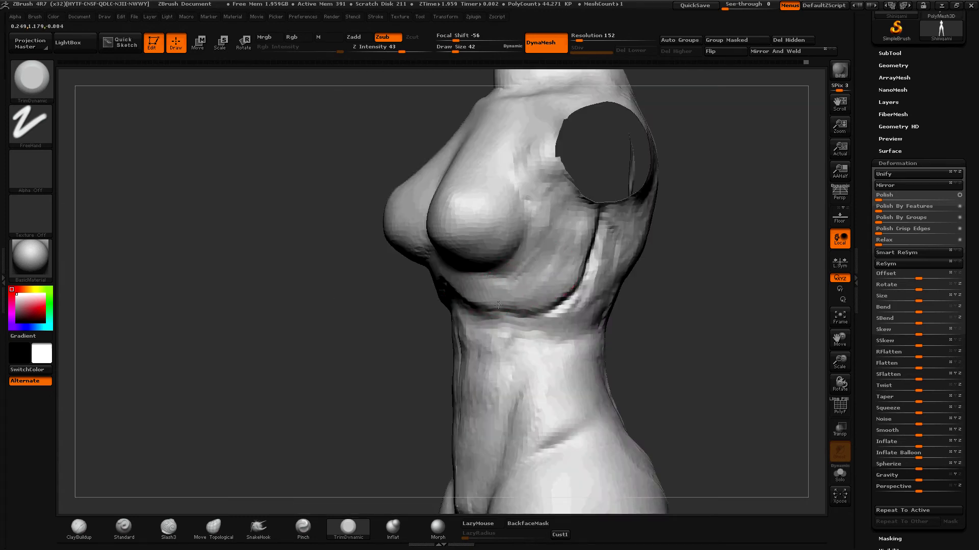
drag(465, 262, 535, 346)
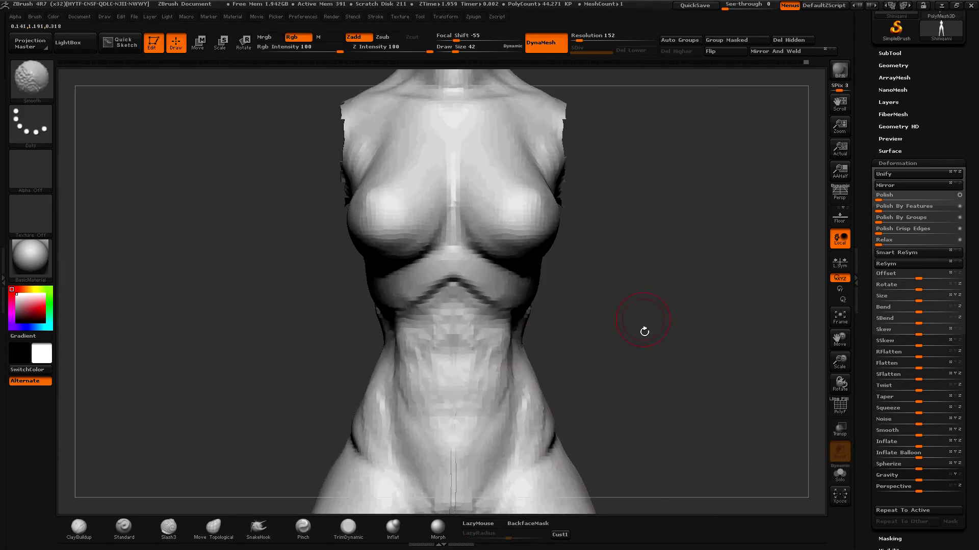
shift+drag(403, 336, 478, 388)
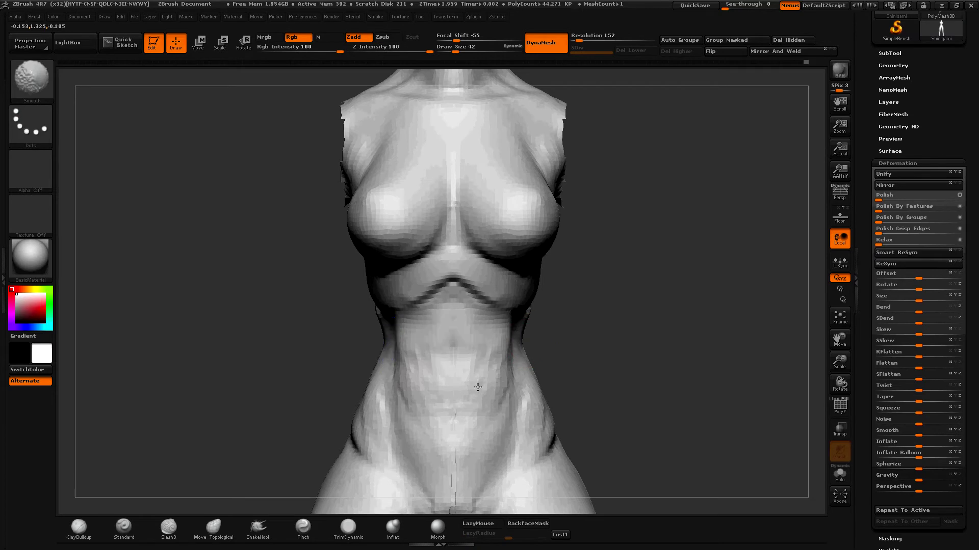
drag(612, 371, 466, 302)
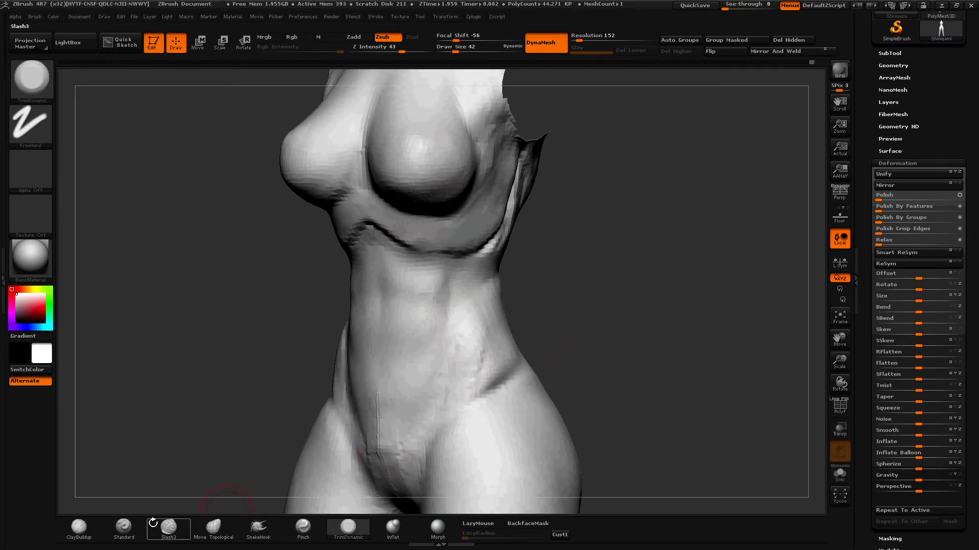
- Build up the abdomen with ClayBuildup at size 56, then turn to the back
click(79, 528)
key(space)
mouse_move(474, 334)
mouse_down()
mouse_move(489, 334)
mouse_move(512, 361)
mouse_move(509, 328)
mouse_move(496, 346)
mouse_up()
drag(518, 299, 507, 324)
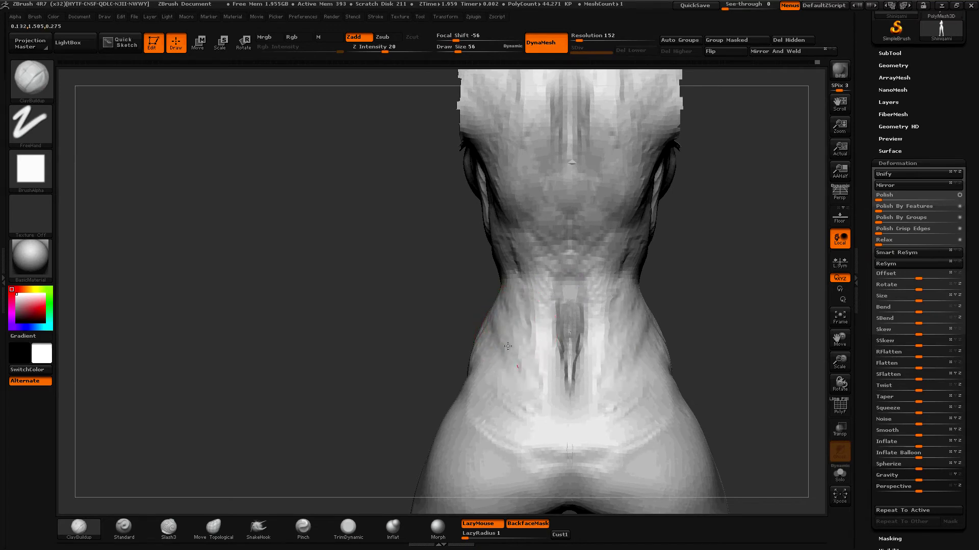
- Enlarge ClayBuildup to 122 and sculpt symmetric V strokes on the lower back, meeting higher up
alt+drag(694, 229, 637, 283)
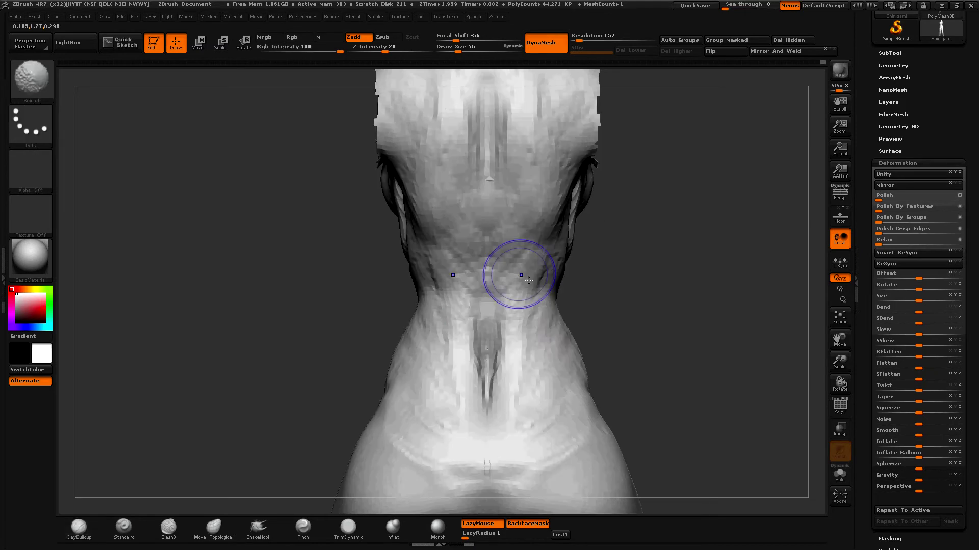
alt+drag(606, 306, 610, 280)
ctrl+shift+click(667, 255)
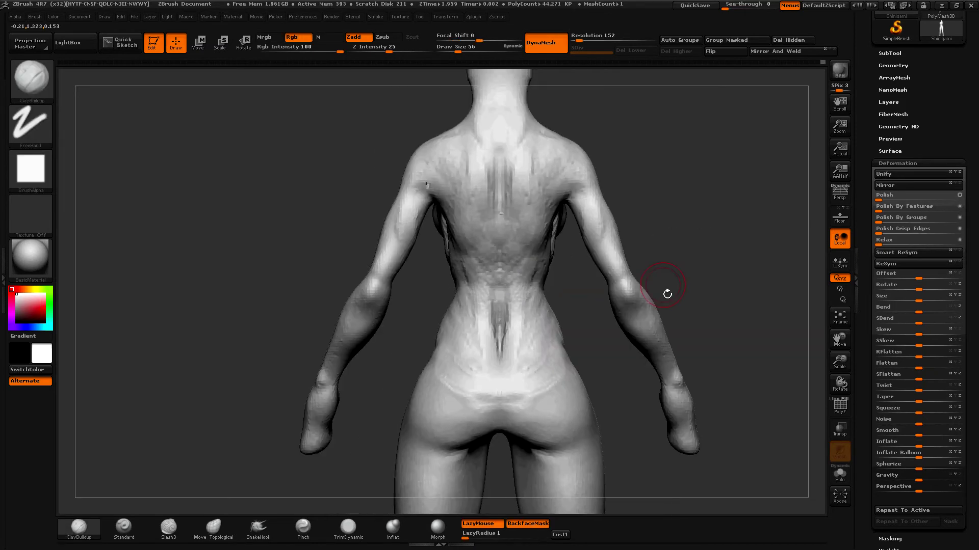
key(space)
click(541, 374)
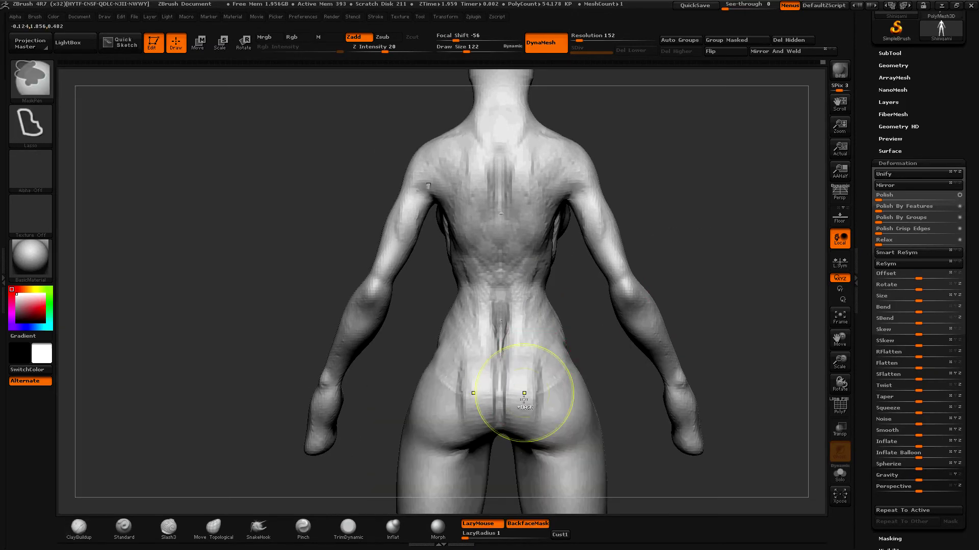
mouse_move(527, 369)
mouse_down()
mouse_move(485, 398)
mouse_move(545, 367)
mouse_move(535, 430)
mouse_up()
drag(556, 380, 563, 415)
drag(541, 316, 522, 389)
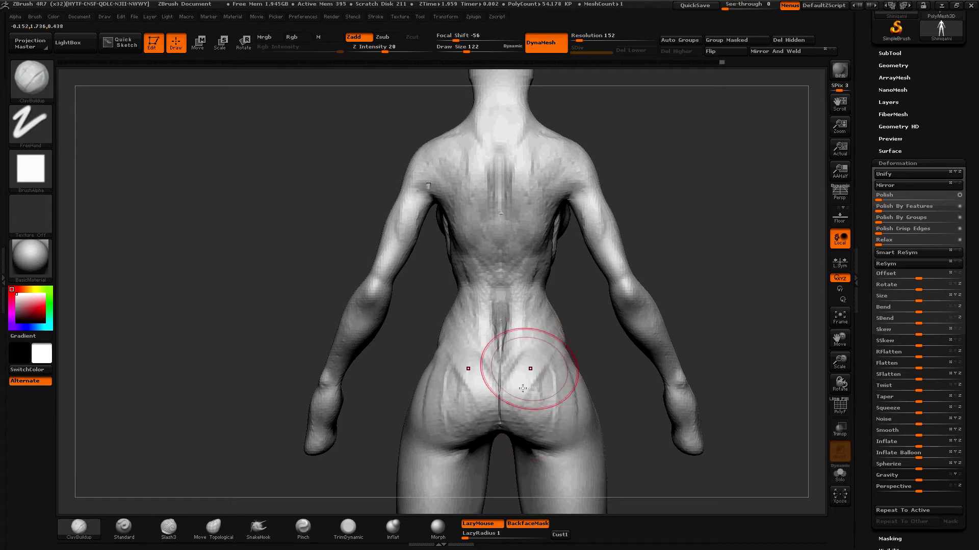
drag(537, 356, 524, 382)
drag(530, 326, 551, 346)
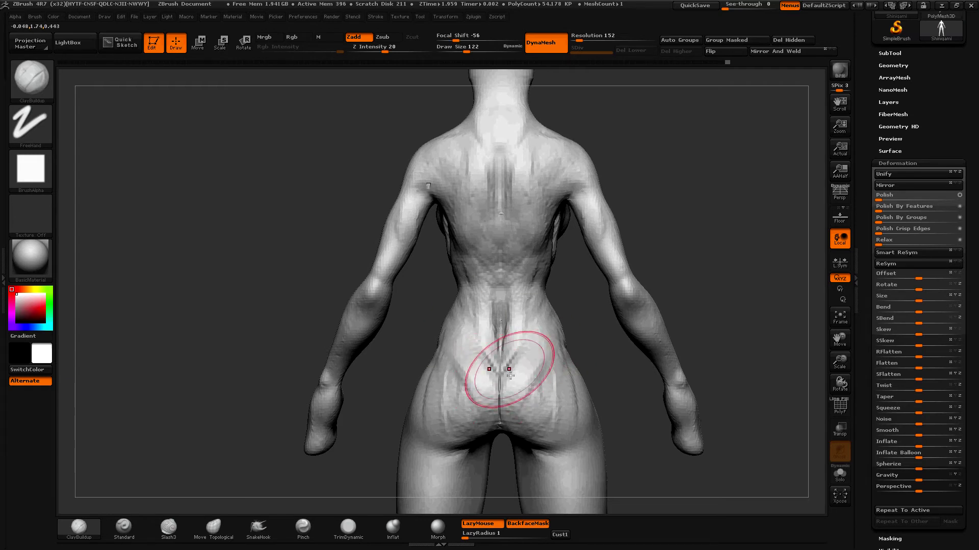
- Smooth the hips, carve grooves on the hip and glute, and smooth both glutes
drag(561, 378, 568, 414)
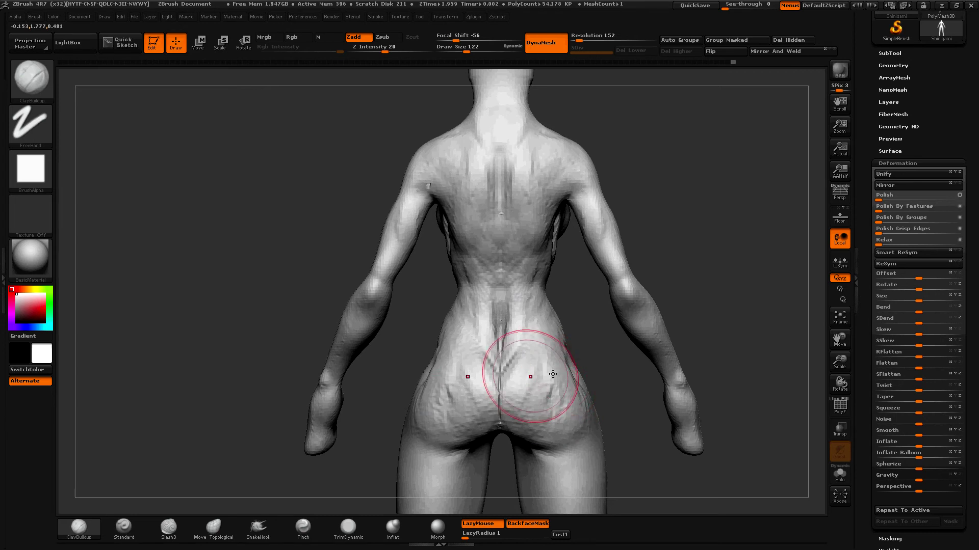
drag(558, 335, 535, 382)
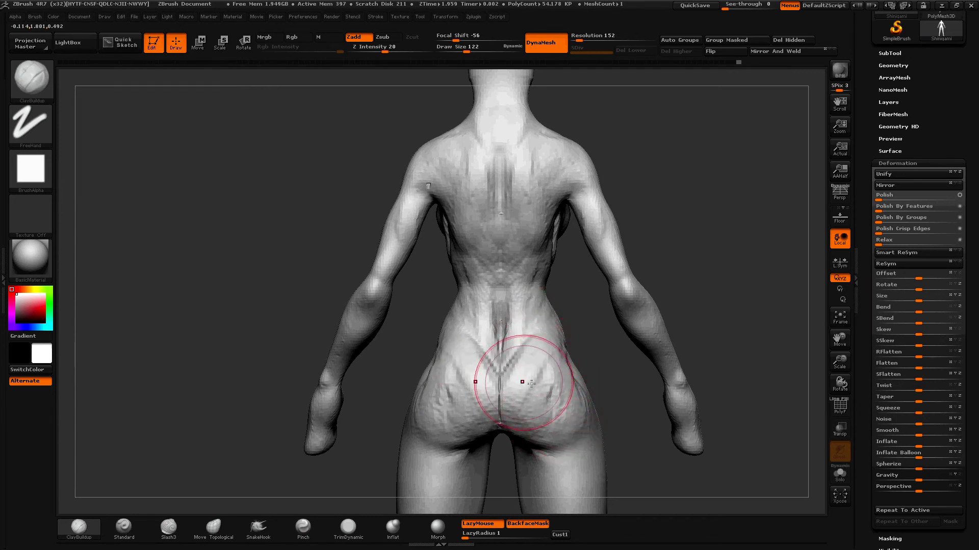
mouse_move(677, 262)
mouse_down()
mouse_move(579, 367)
mouse_move(614, 322)
mouse_move(739, 326)
mouse_move(590, 350)
mouse_move(586, 393)
mouse_up()
drag(592, 341, 599, 413)
drag(479, 367, 503, 415)
shift+drag(719, 242, 556, 427)
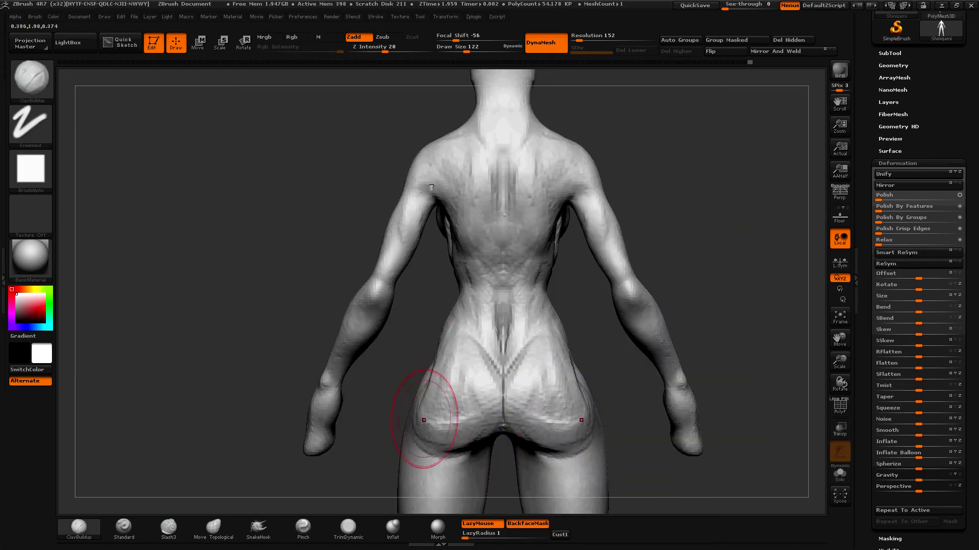
mouse_move(683, 236)
mouse_down()
mouse_move(431, 435)
mouse_move(448, 376)
mouse_move(470, 371)
mouse_up()
mouse_move(663, 331)
mouse_down()
mouse_move(535, 357)
mouse_move(591, 360)
mouse_move(302, 476)
mouse_move(673, 187)
mouse_move(498, 306)
mouse_move(478, 308)
mouse_move(476, 279)
mouse_up()
click(213, 527)
key(space)
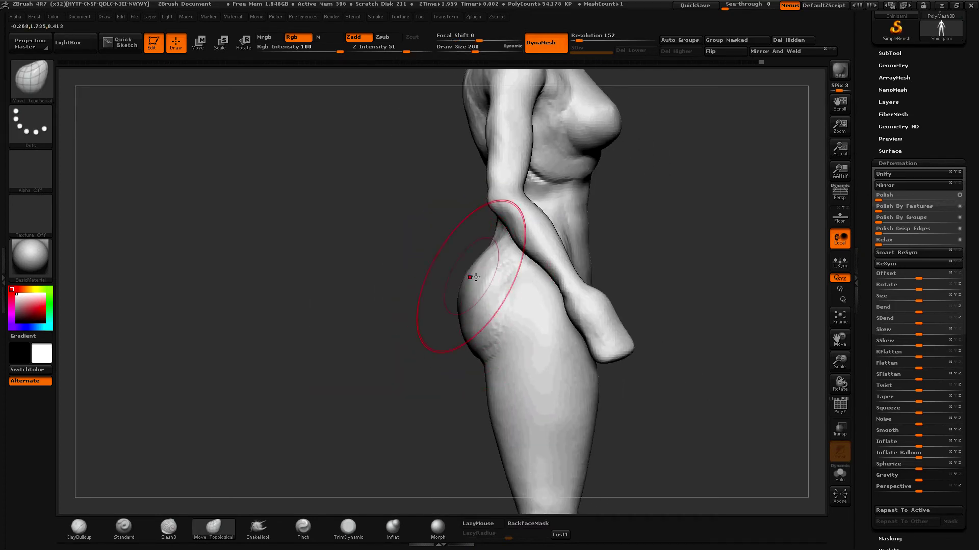
- Round the glute in side profile, then reshape the lower back above it at size 126
drag(498, 403, 489, 392)
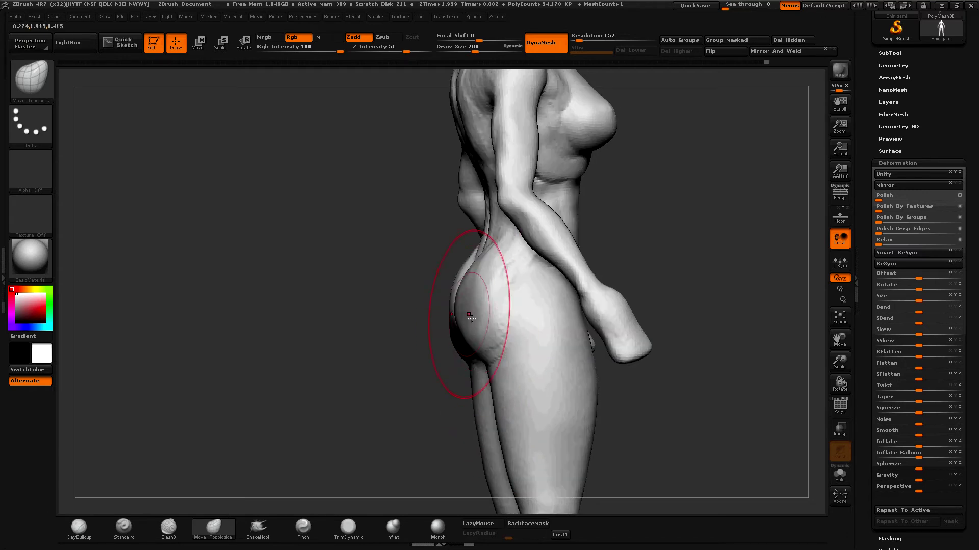
mouse_move(448, 326)
mouse_down()
mouse_move(474, 313)
mouse_move(459, 284)
mouse_up()
key(space)
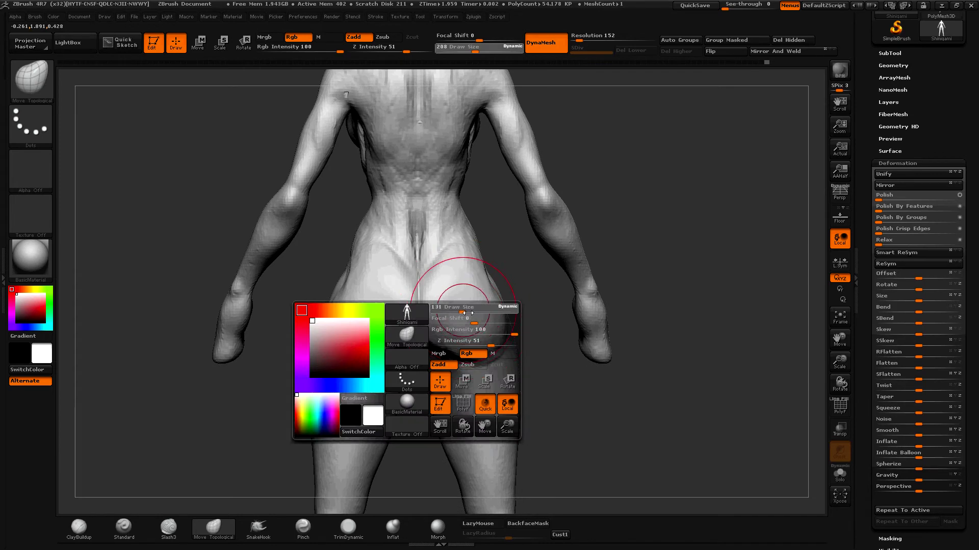
key(space)
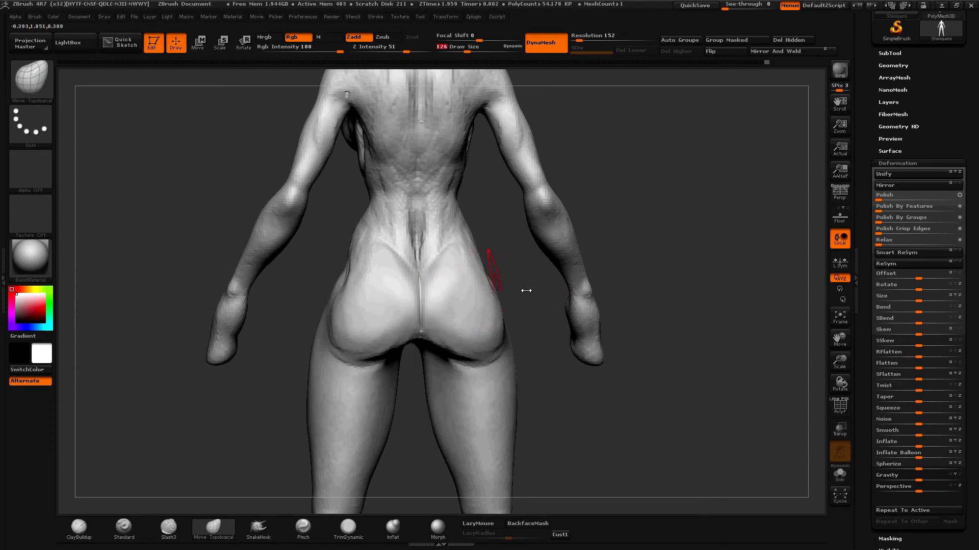
drag(519, 290, 520, 312)
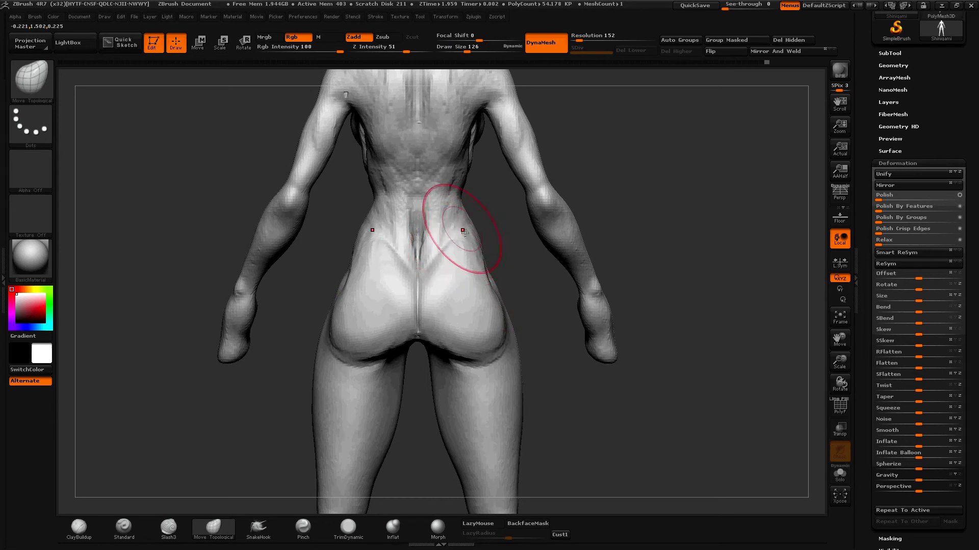
drag(599, 168, 563, 226)
mouse_move(449, 270)
shift+mouse_down()
mouse_move(458, 291)
mouse_move(426, 317)
shift+mouse_up()
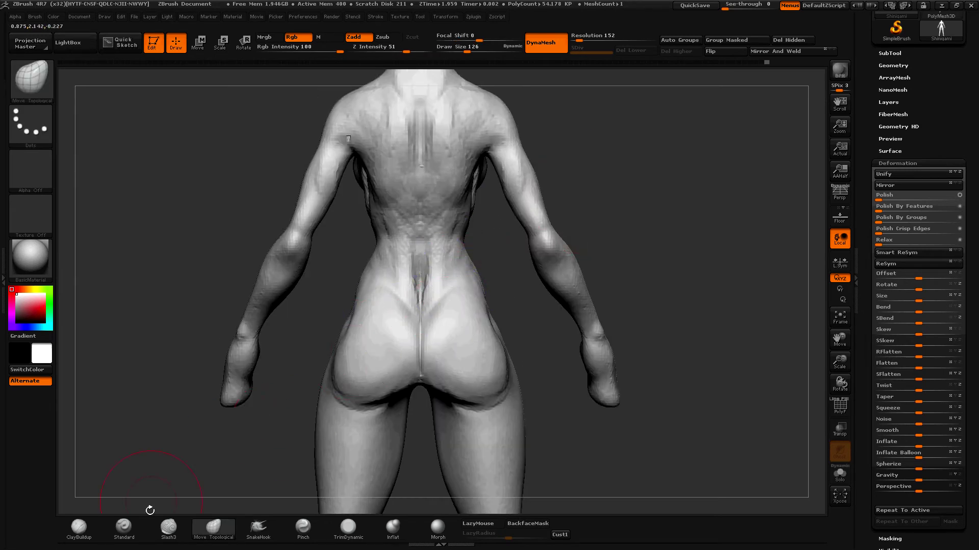
click(137, 528)
- Deepen the crease under the buttocks with the Standard brush at size 30
key(space)
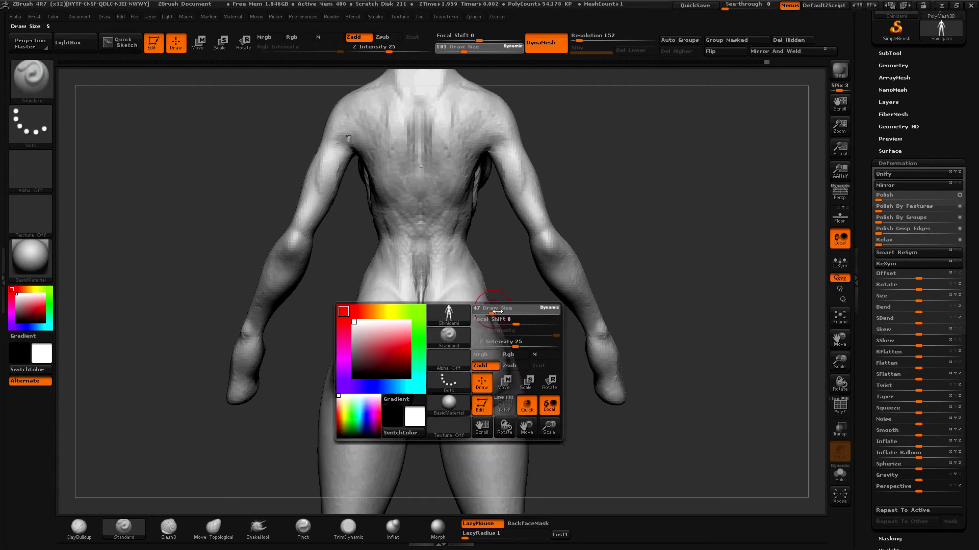
drag(509, 406, 502, 403)
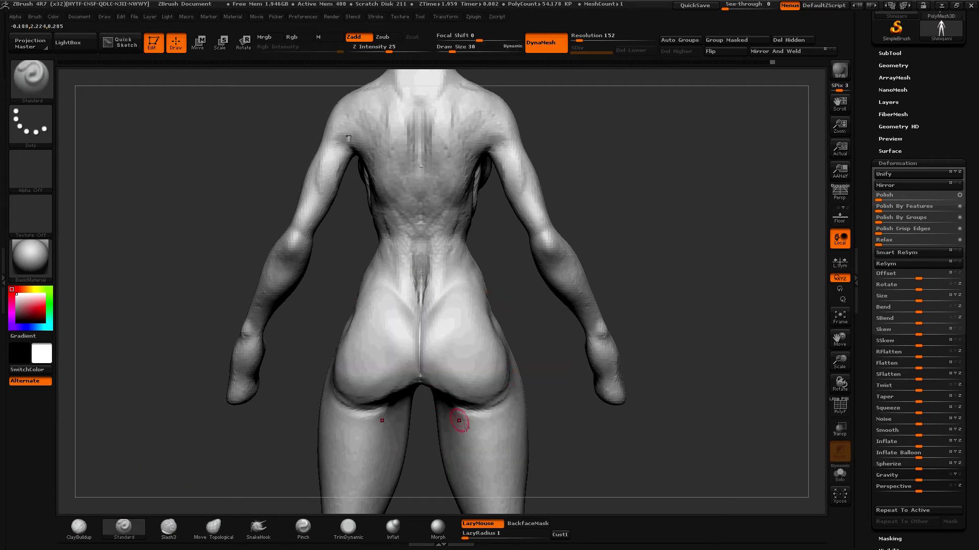
key(shift)
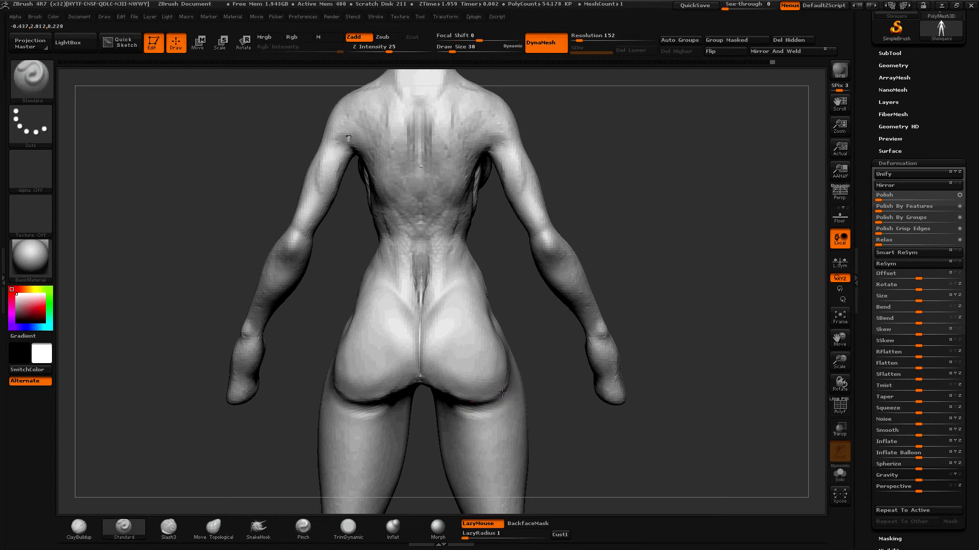
mouse_move(572, 426)
mouse_down()
mouse_move(570, 354)
mouse_move(423, 395)
mouse_up()
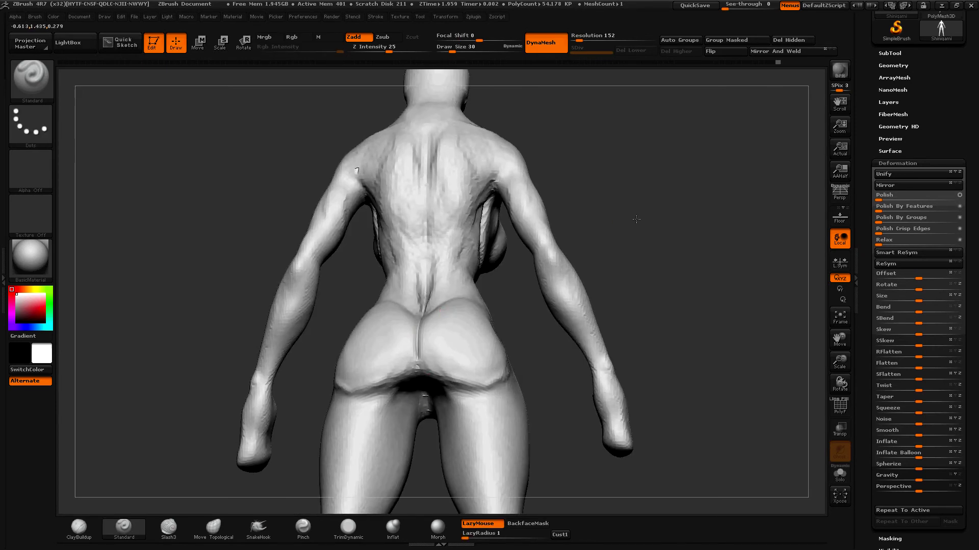
shift+drag(219, 469, 196, 486)
- Shrink the brush to 13 and touch up the lower back from a level back view
key(space)
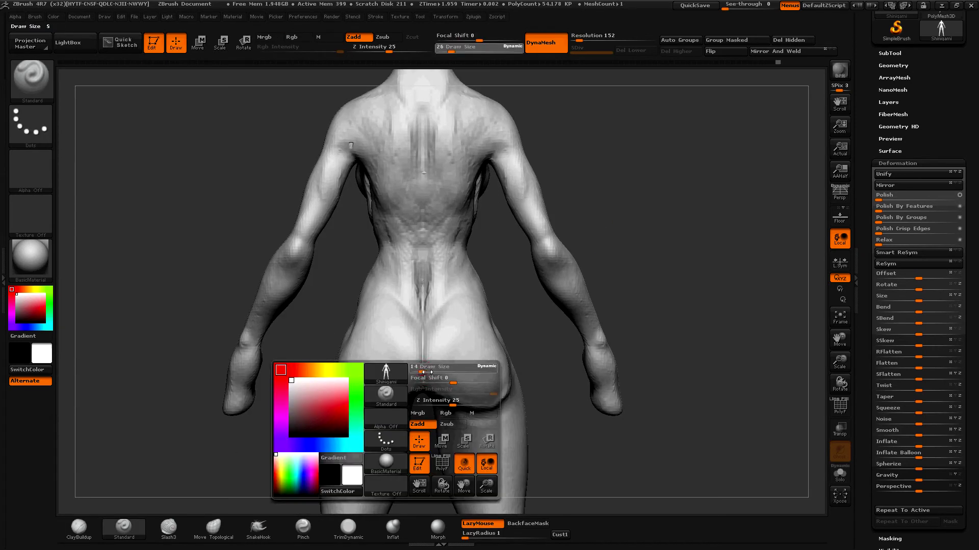
drag(426, 469, 427, 388)
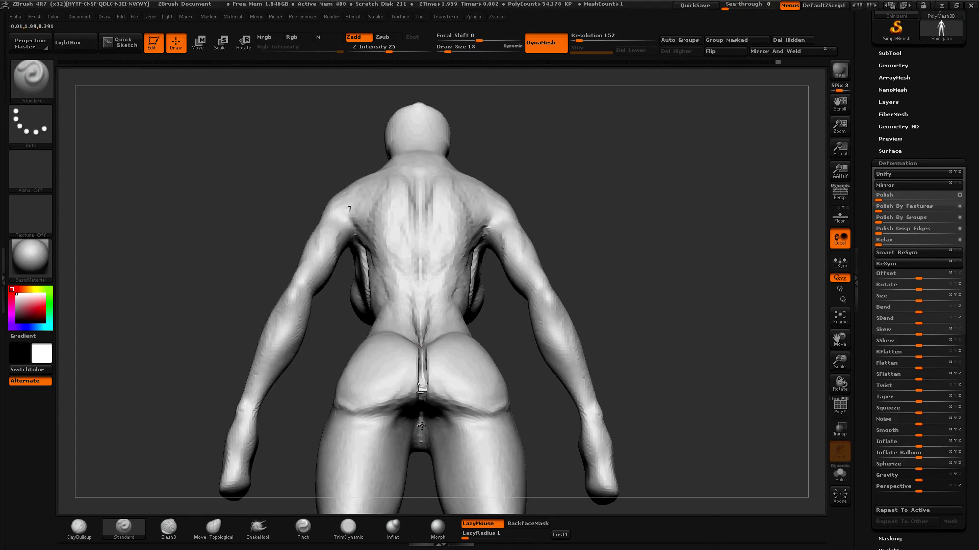
drag(512, 312, 405, 413)
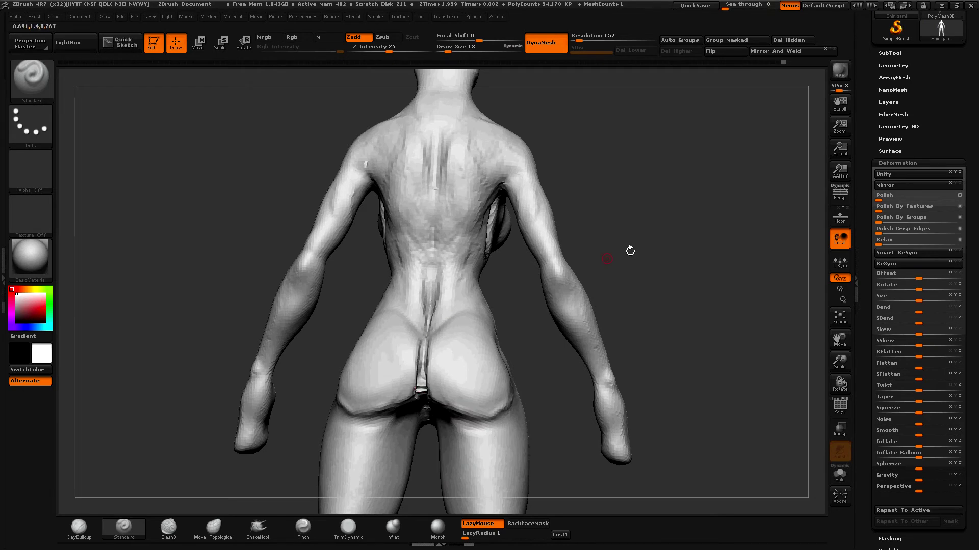
drag(530, 314, 530, 346)
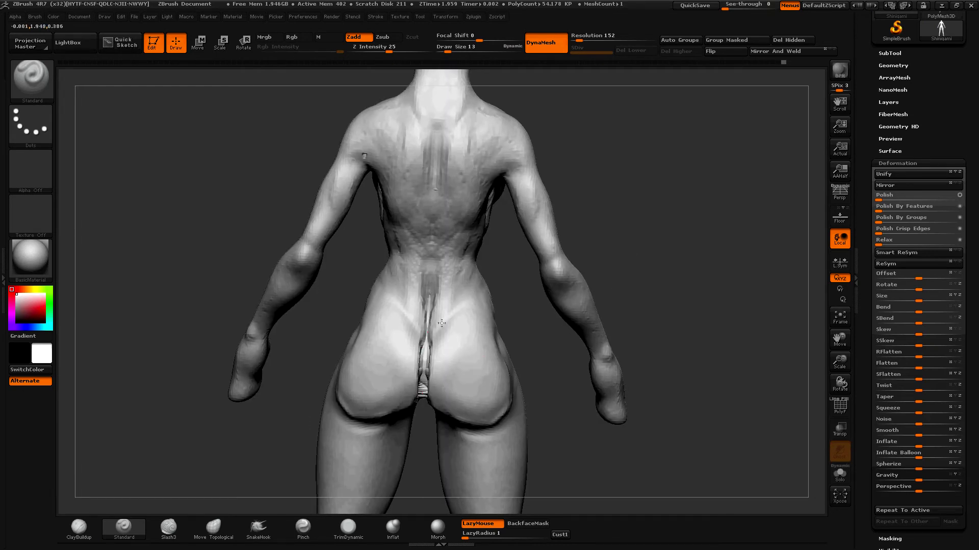
drag(458, 323, 466, 312)
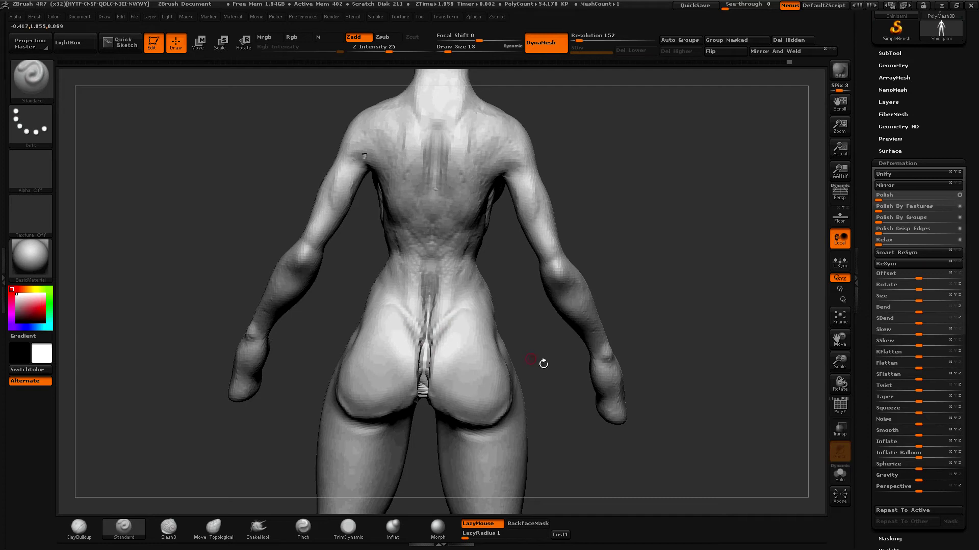
drag(601, 265, 633, 234)
- Clear the mask along the spine and smooth the spine groove and lower-back crease
key(ctrl)
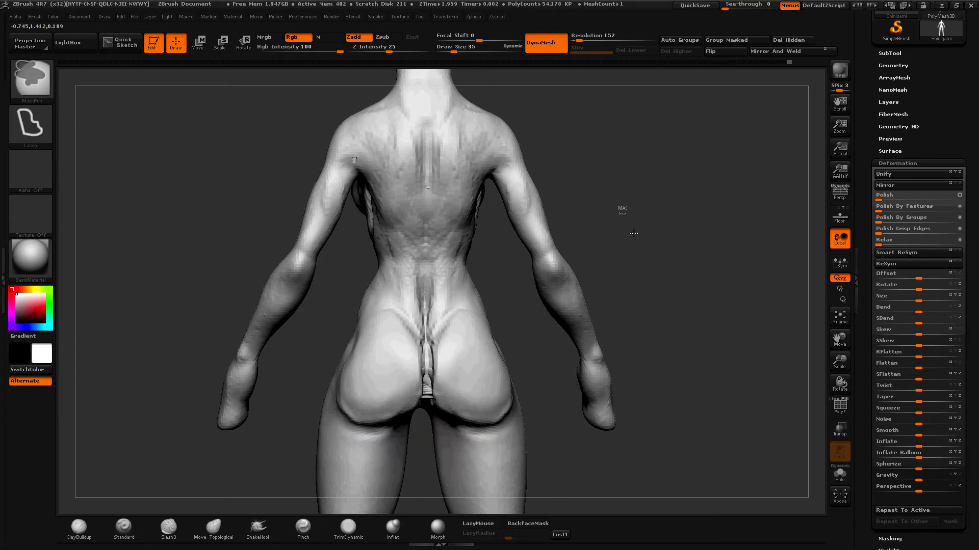
ctrl+click(614, 230)
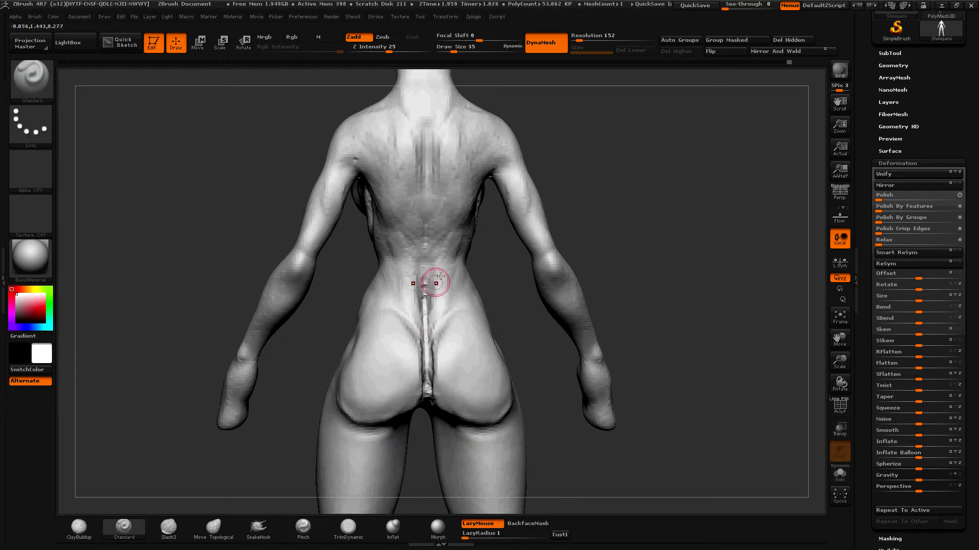
key(space)
mouse_move(426, 293)
shift+mouse_down()
mouse_move(424, 366)
mouse_move(367, 418)
shift+mouse_up()
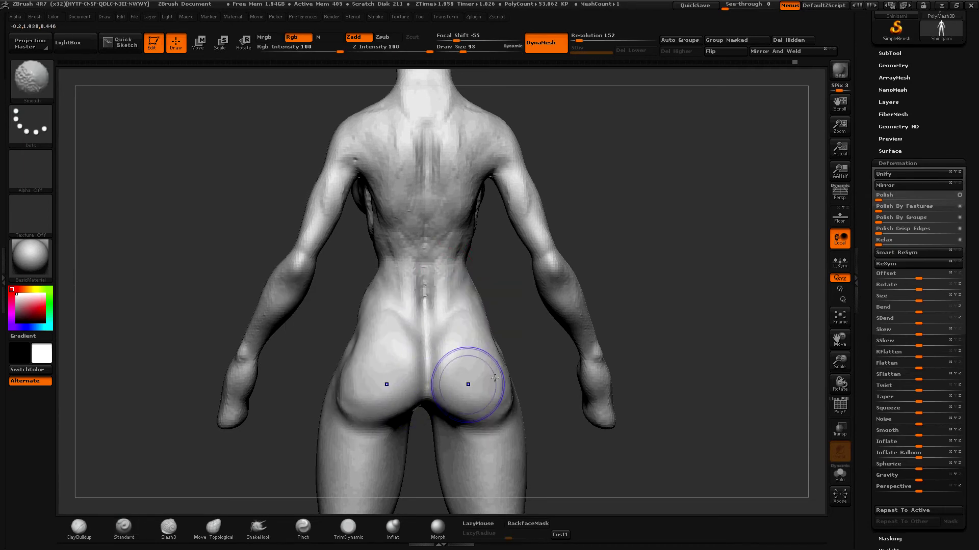
drag(637, 225, 334, 497)
click(214, 527)
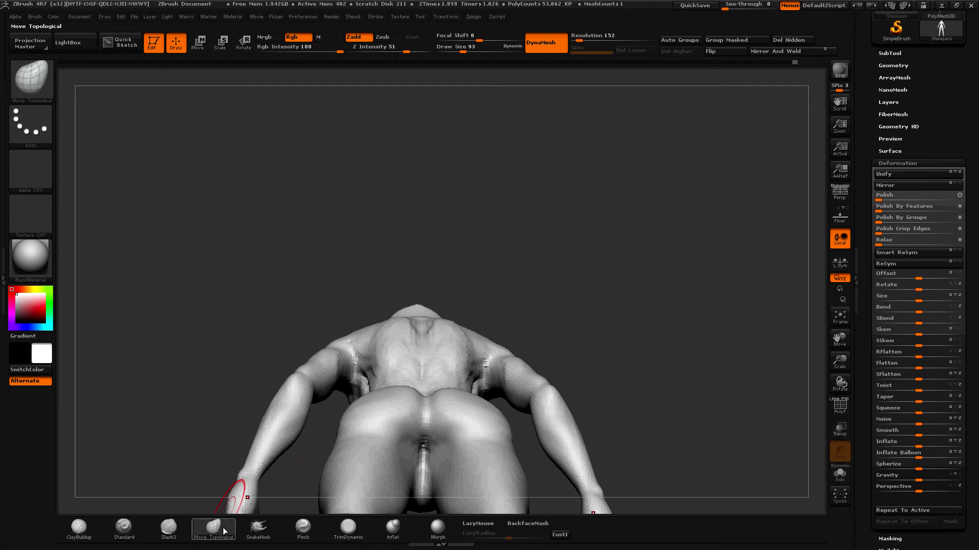
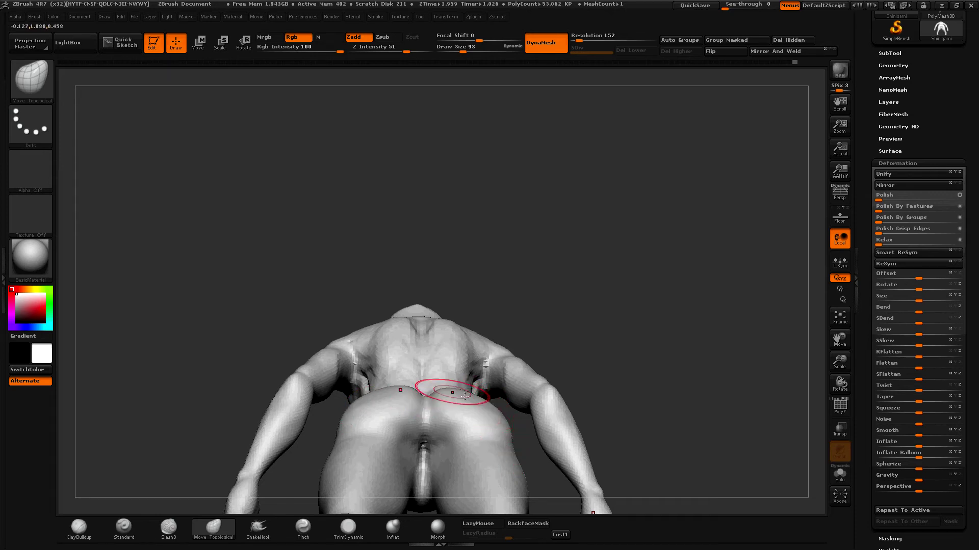
- Inspect the back and hips from several angles, resizing the brush from 101 to 89
drag(543, 293, 470, 380)
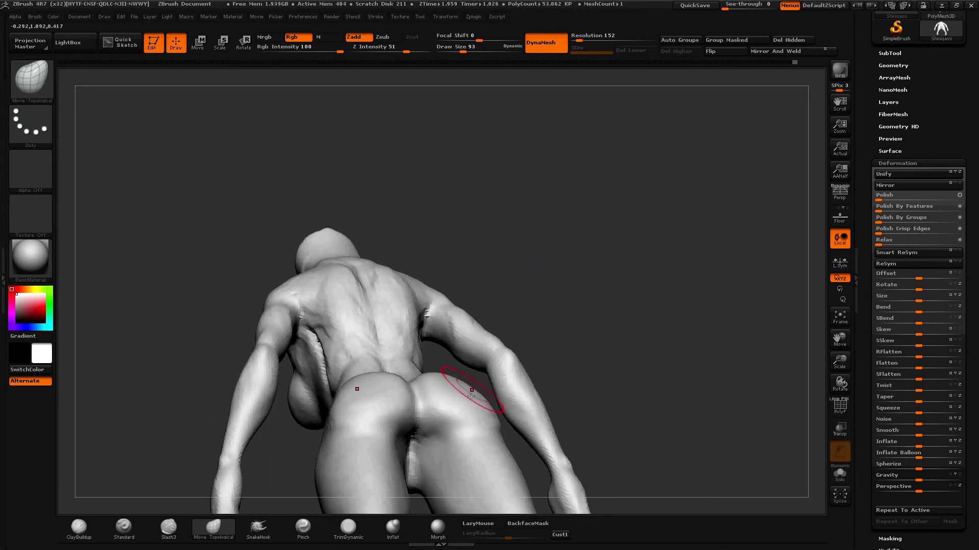
mouse_move(527, 405)
mouse_down()
mouse_move(574, 327)
mouse_move(487, 380)
mouse_move(492, 295)
mouse_up()
right_click(472, 384)
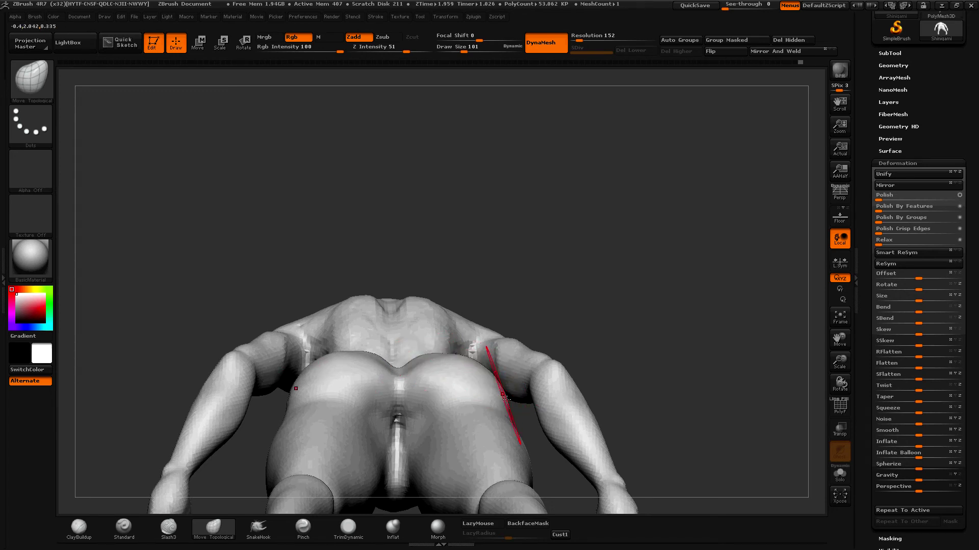
drag(569, 321, 519, 398)
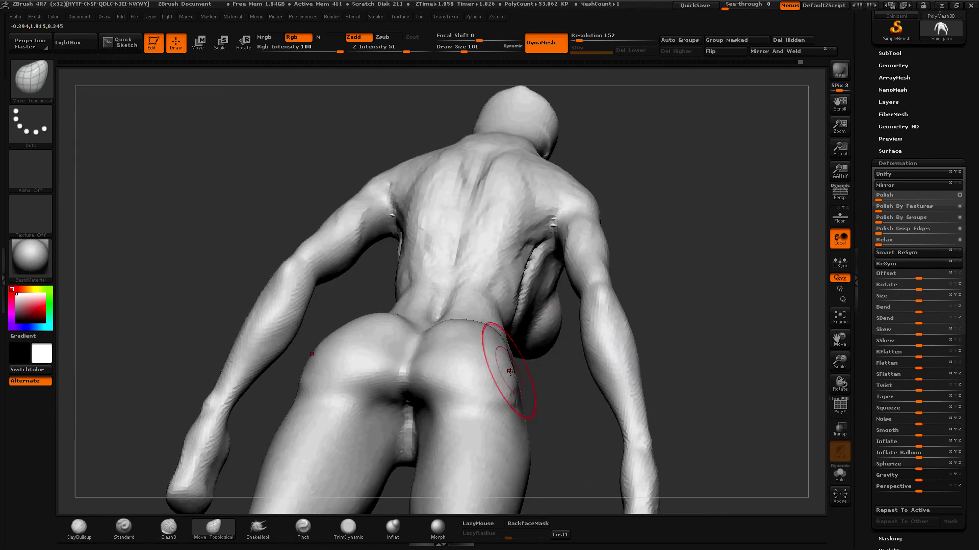
right_click(503, 389)
drag(510, 378, 502, 379)
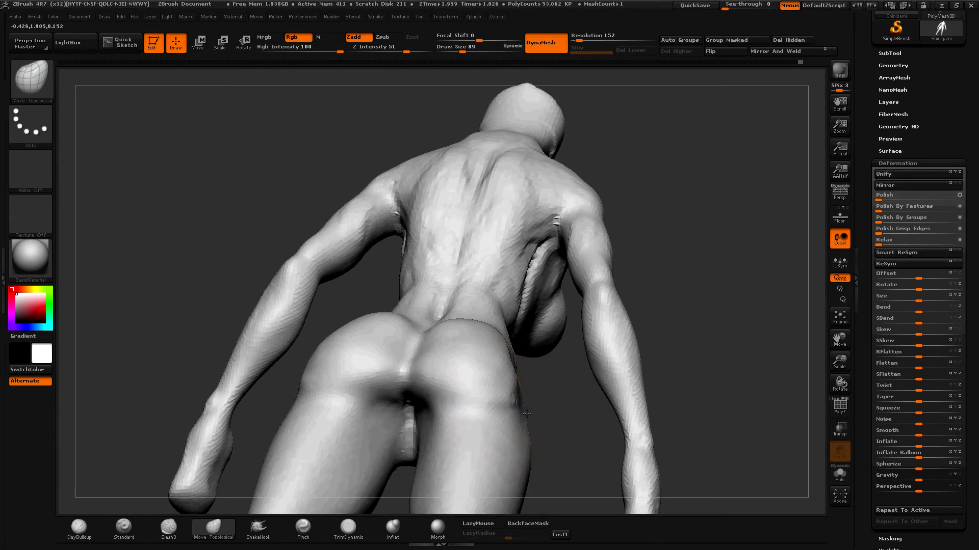
drag(545, 403, 535, 420)
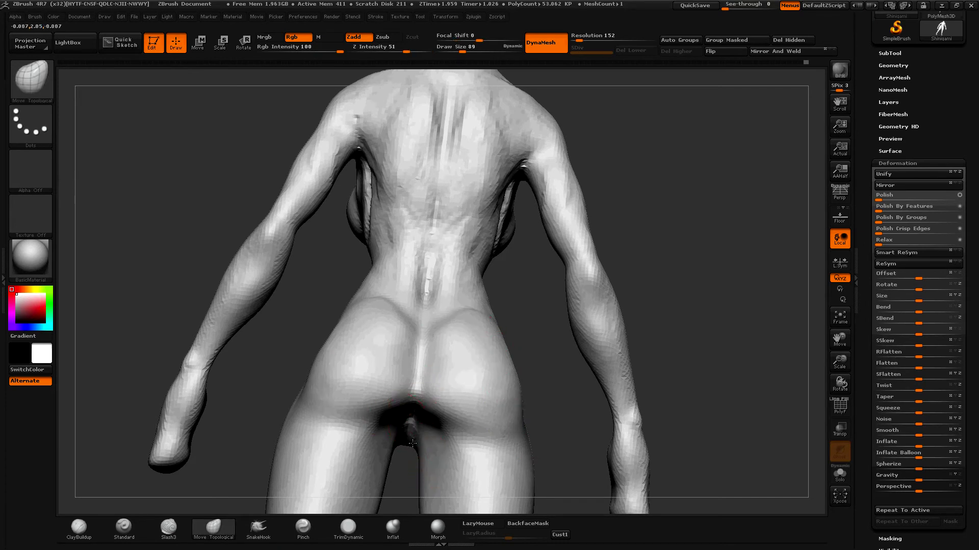
- Switch to ClayBuildup with a lowered Focal Shift for a softer falloff
click(79, 527)
mouse_move(679, 258)
mouse_down()
mouse_move(430, 388)
mouse_move(429, 399)
mouse_move(457, 394)
mouse_move(430, 385)
mouse_up()
key(space)
key(space)
key(space)
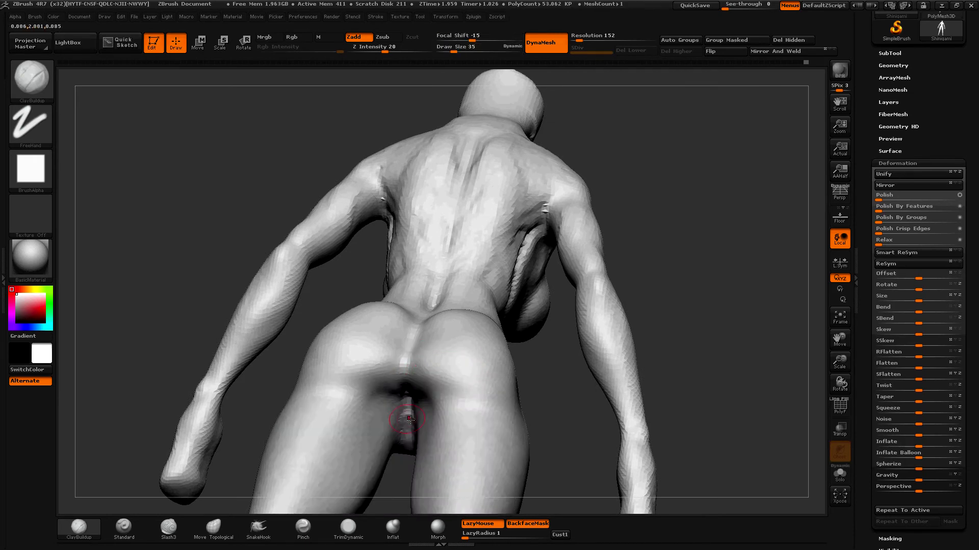
- Carve a Slash3 groove down the spine into the buttock crease and smooth it softer
drag(413, 424, 507, 398)
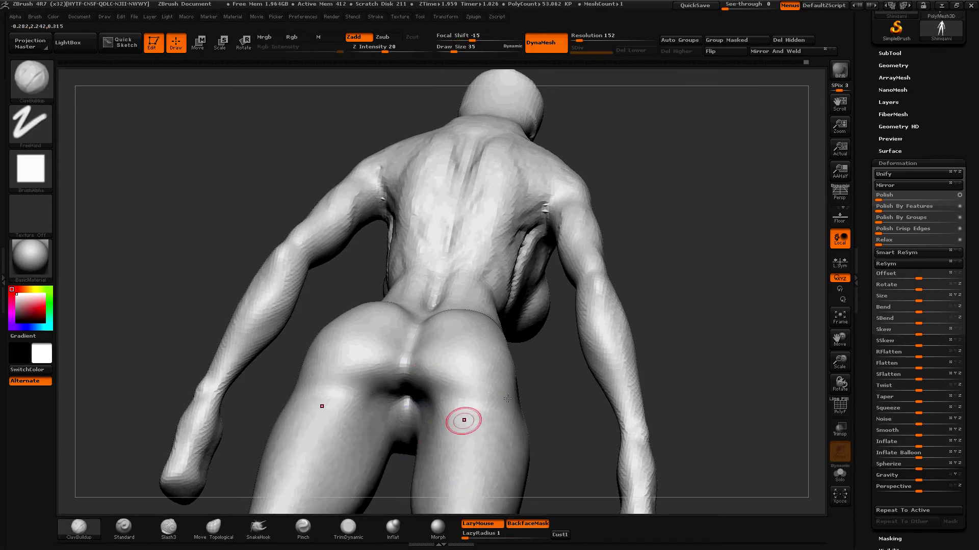
drag(666, 233, 324, 476)
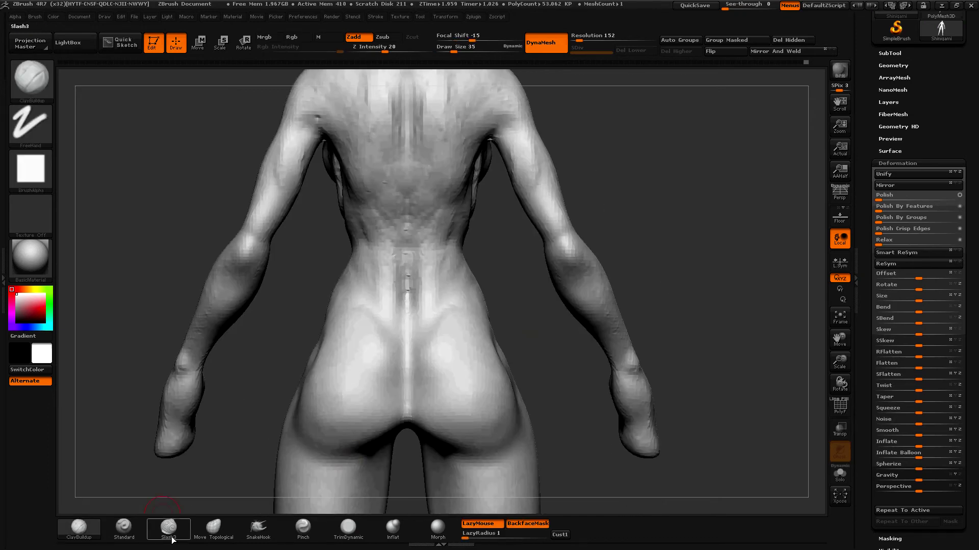
click(169, 530)
key(ctrl+z)
drag(409, 393, 406, 301)
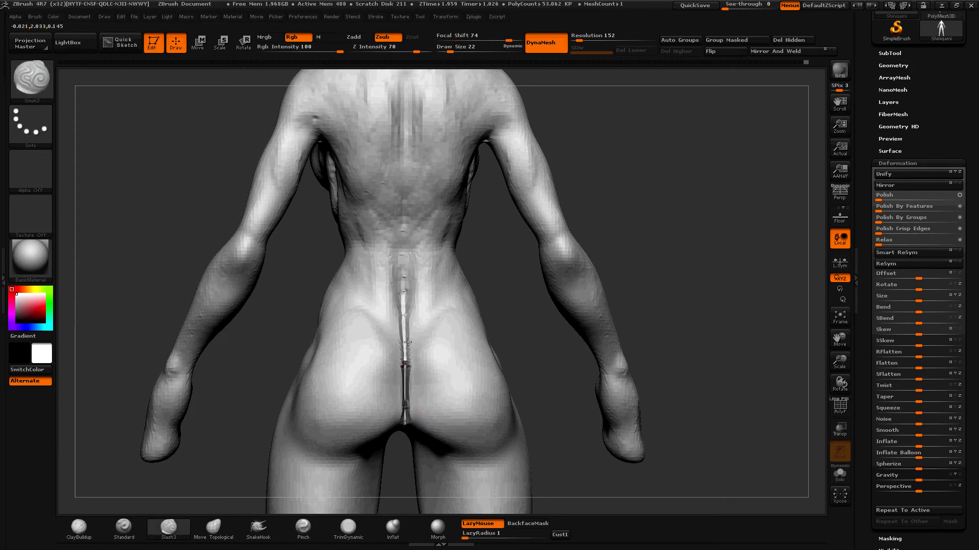
mouse_move(409, 393)
shift+mouse_down()
mouse_move(413, 445)
mouse_move(424, 386)
mouse_move(409, 436)
shift+mouse_up()
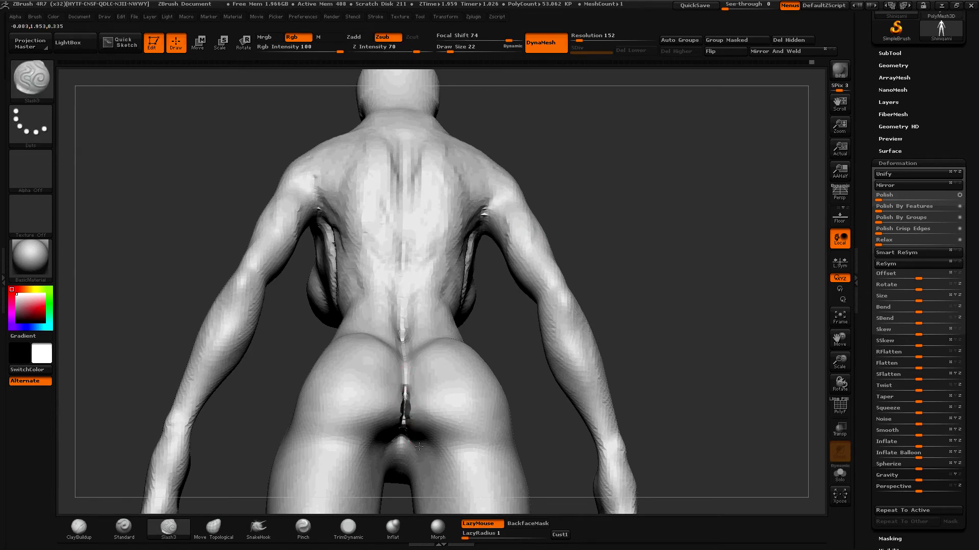
key(ctrl)
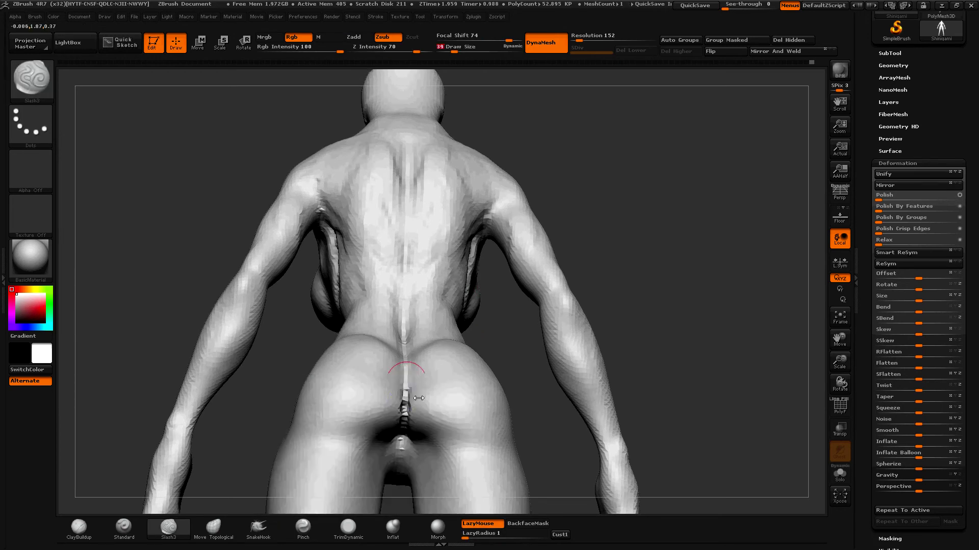
shift+drag(408, 349, 397, 428)
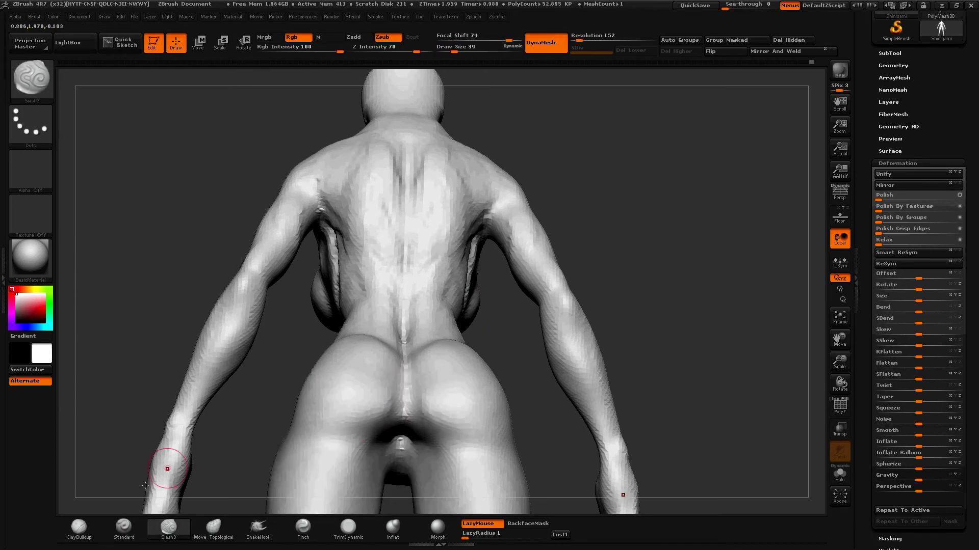
- Try a trim brush from a higher back view, then return to Slash3 at size 35
click(339, 535)
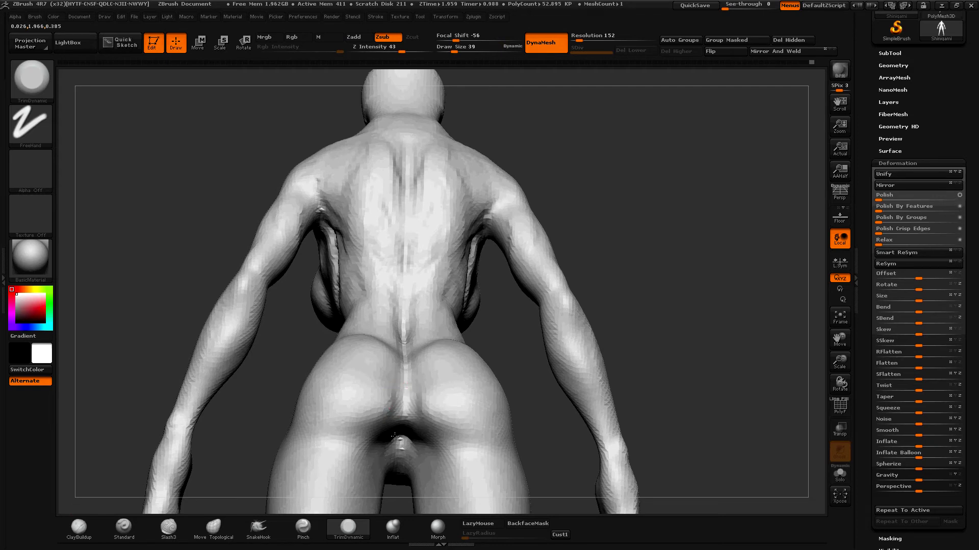
drag(369, 425, 488, 446)
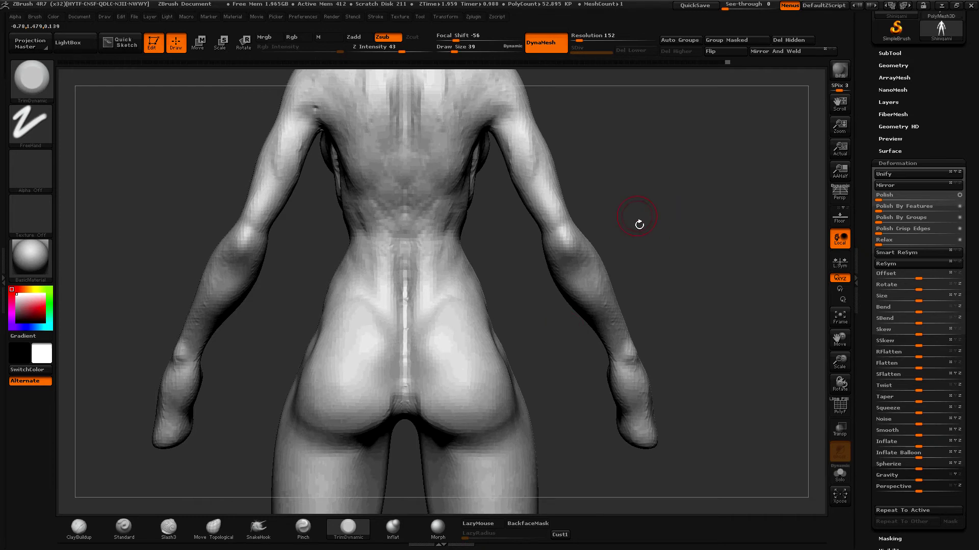
drag(639, 224, 653, 223)
key(space)
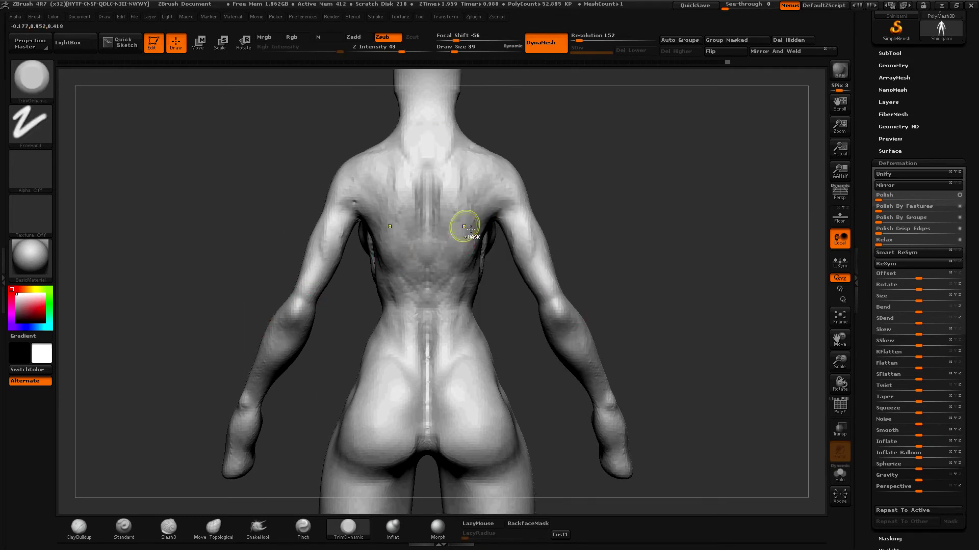
drag(663, 242, 683, 248)
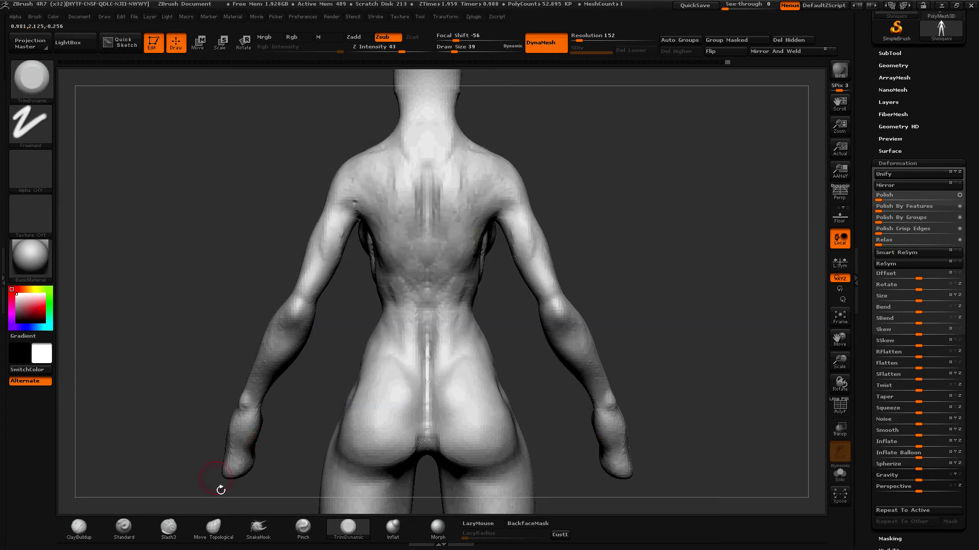
click(167, 531)
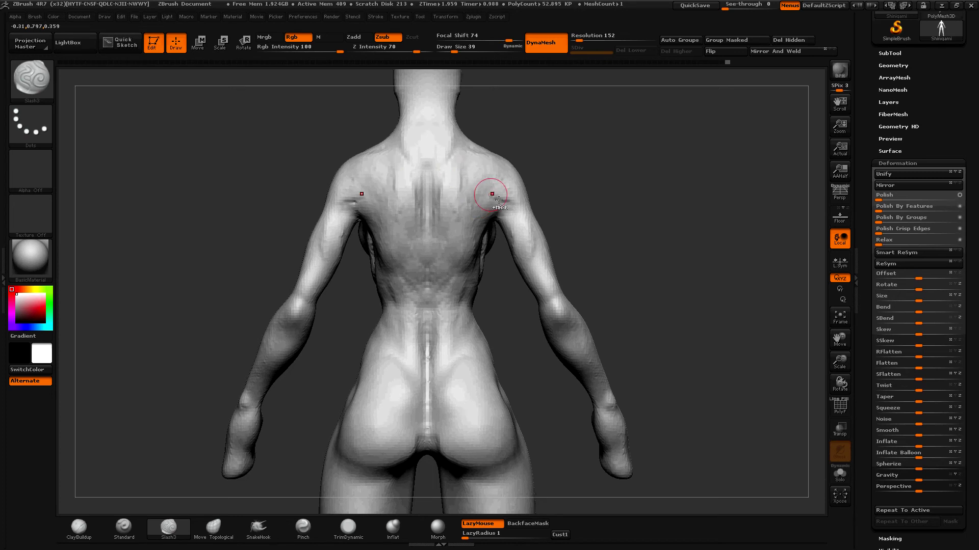
key(space)
drag(498, 200, 547, 163)
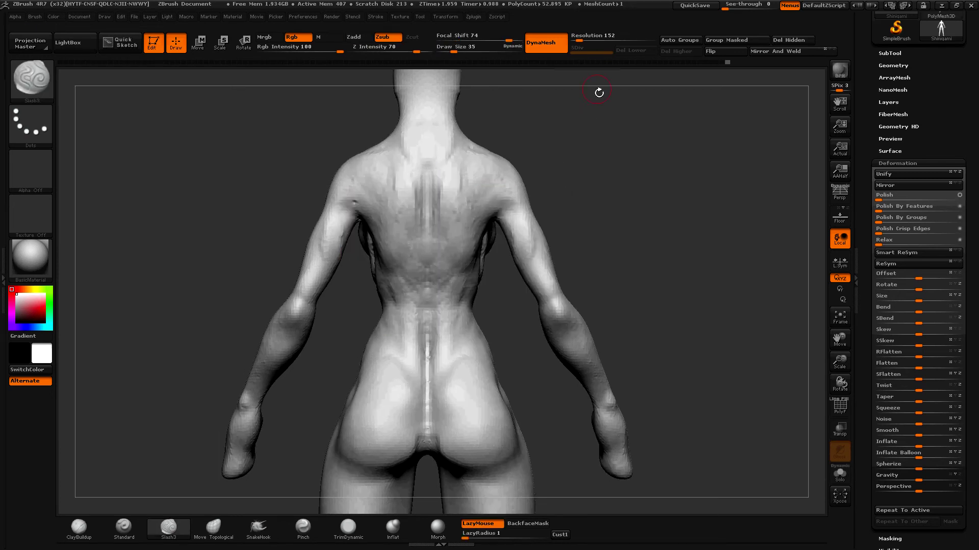
- Set the DynaMesh resolution to 200
click(604, 36)
text(200)
key(Return)
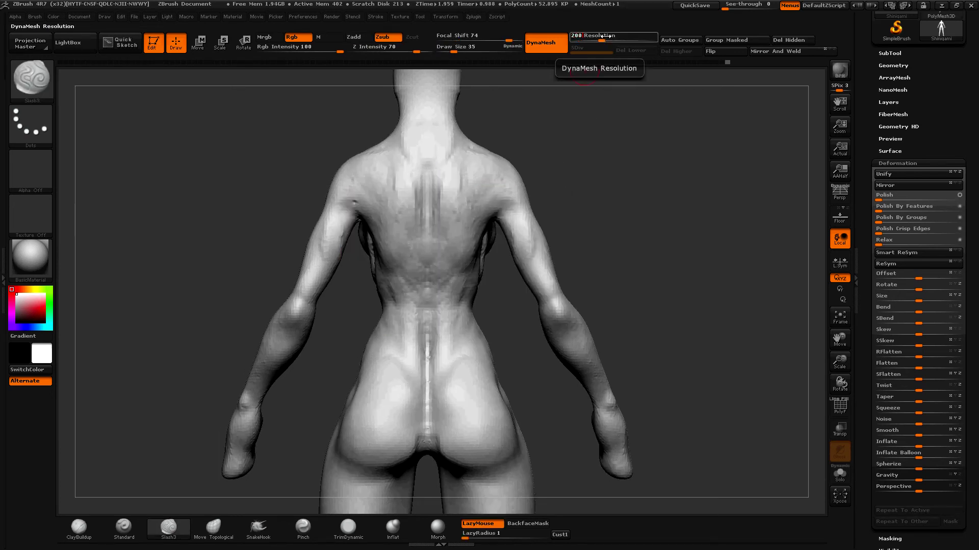
- Sculpt ridges across both shoulder blades and a V-shaped upper-back groove, intensity 66 then 45
ctrl+drag(578, 134, 624, 154)
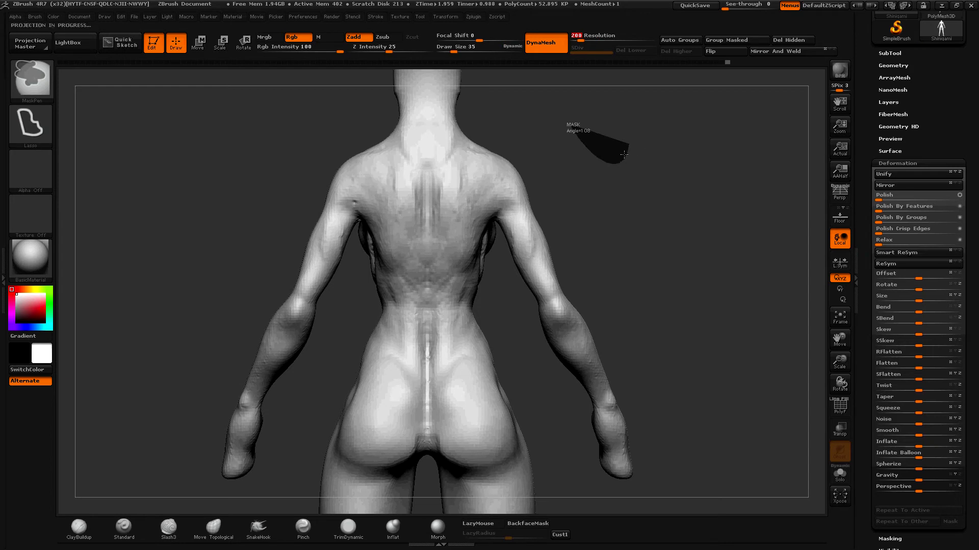
ctrl+drag(624, 154, 628, 158)
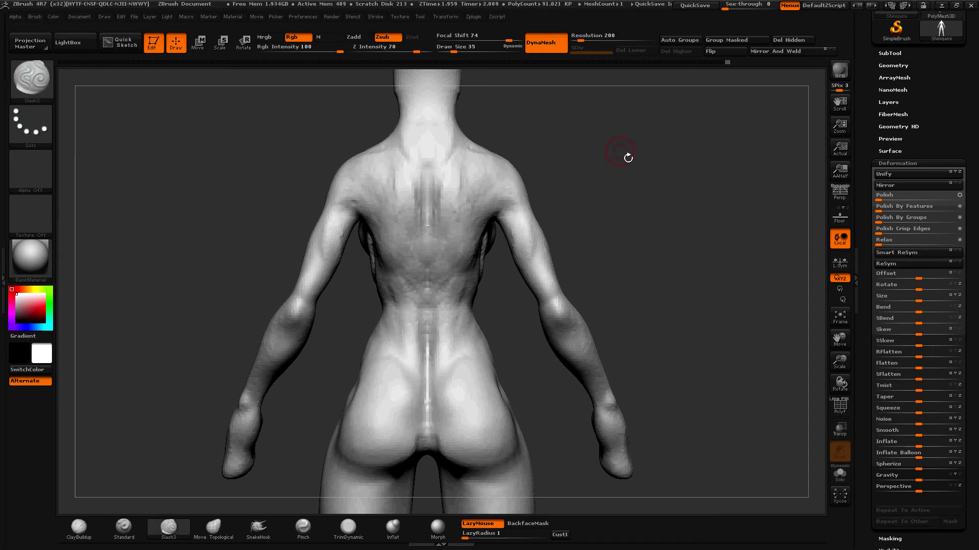
key(ctrl)
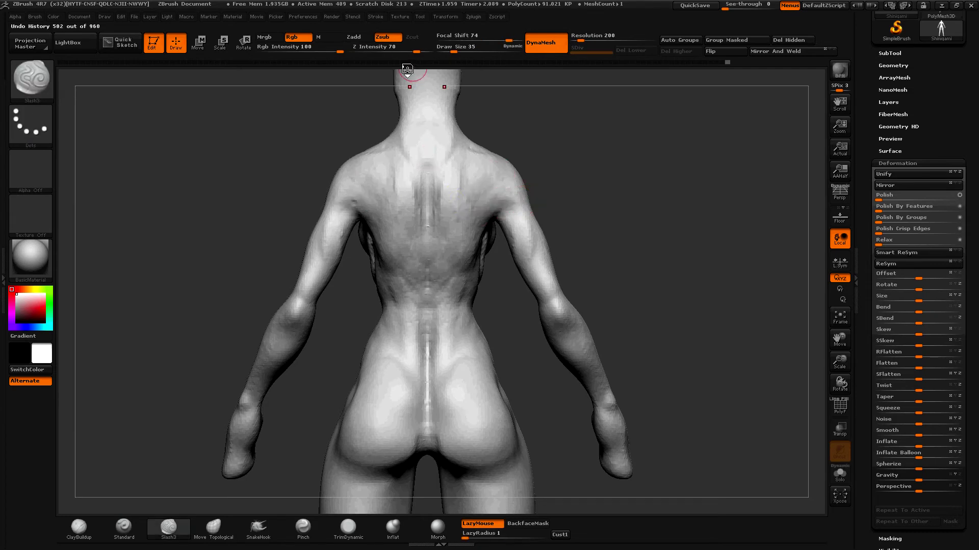
drag(422, 53, 419, 53)
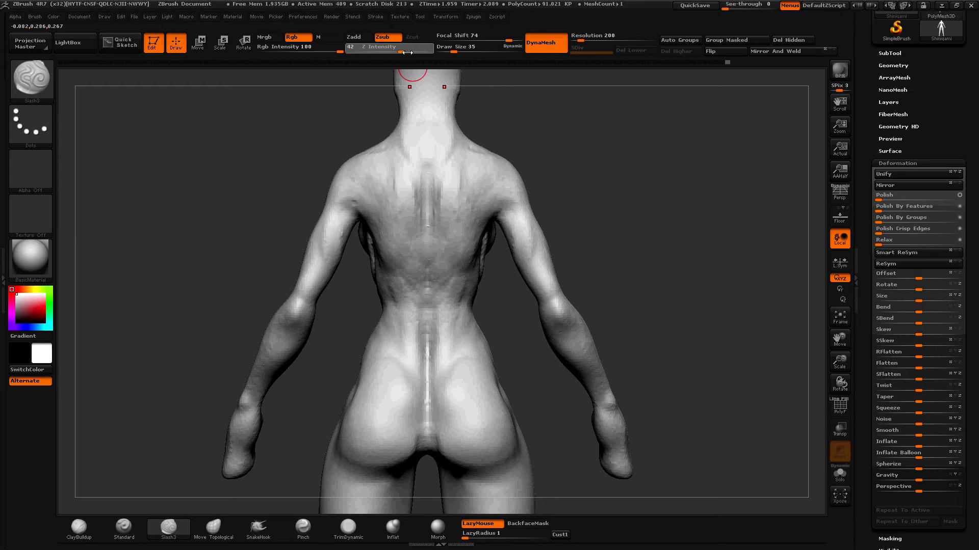
mouse_move(513, 203)
mouse_down()
mouse_move(464, 199)
mouse_move(479, 201)
mouse_up()
key(ctrl)
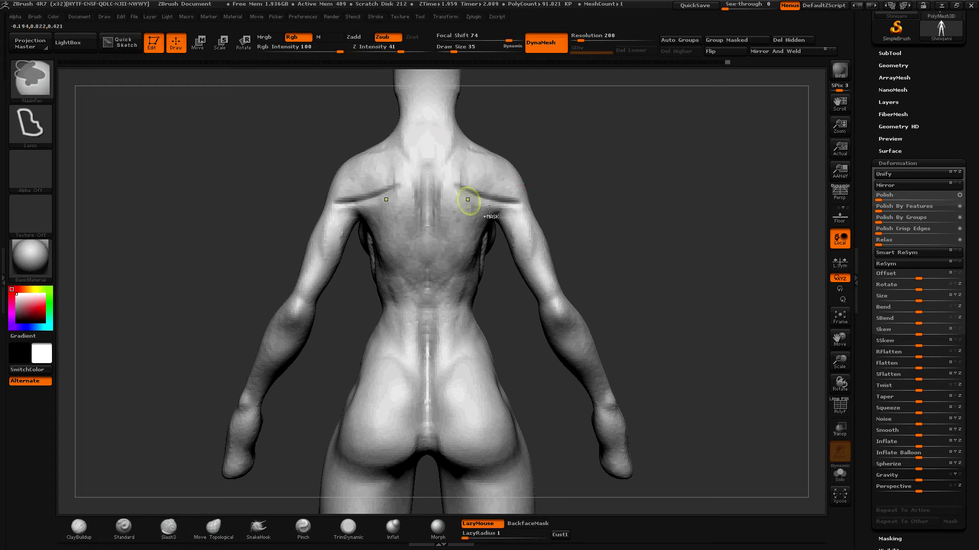
drag(402, 52, 408, 52)
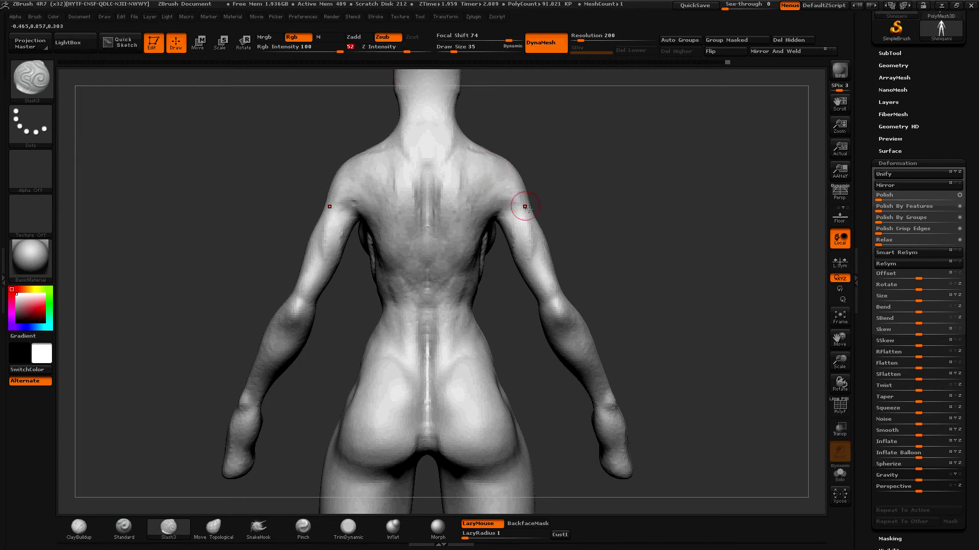
drag(519, 208, 459, 203)
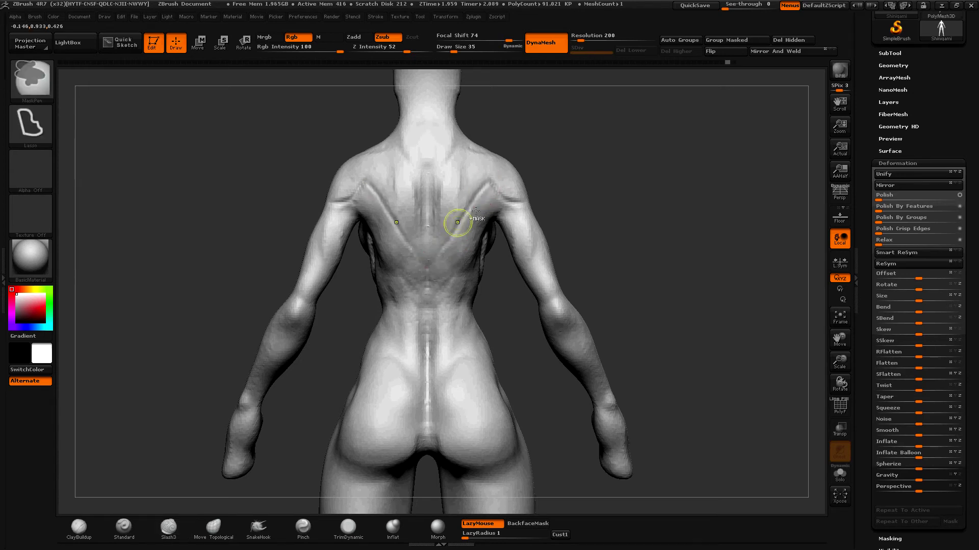
drag(499, 157, 438, 247)
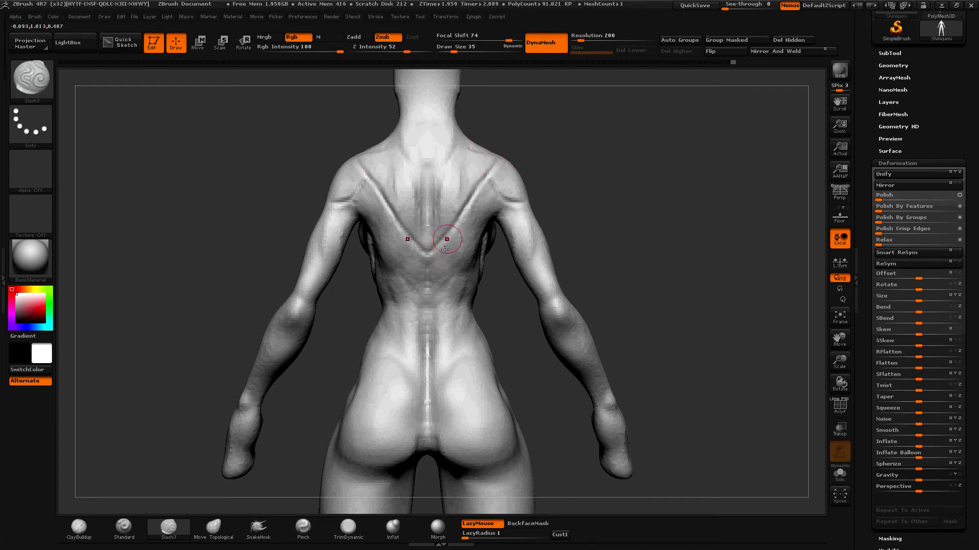
- Build a ClayBuildup ridge along the upper spine between the shoulder blades, then smooth it
click(79, 527)
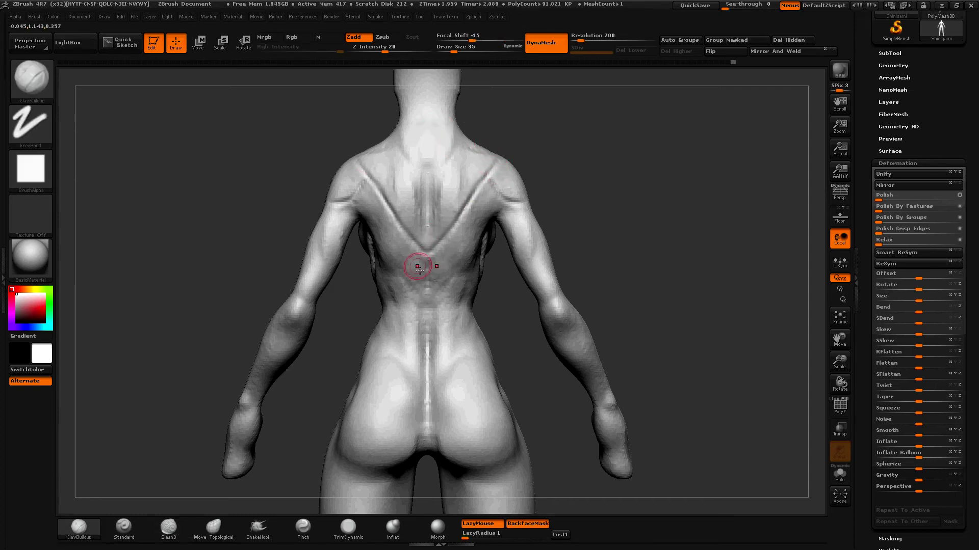
drag(506, 126, 502, 153)
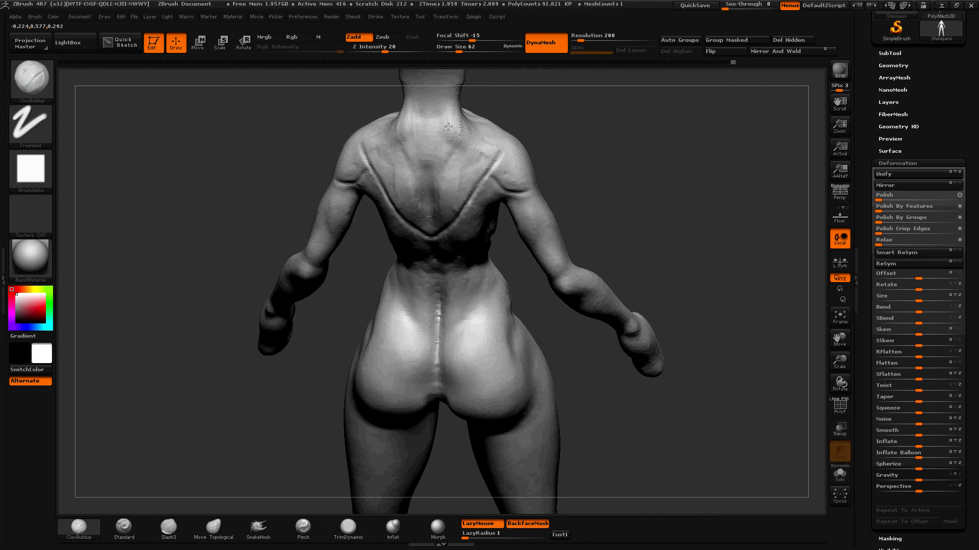
drag(469, 154, 441, 181)
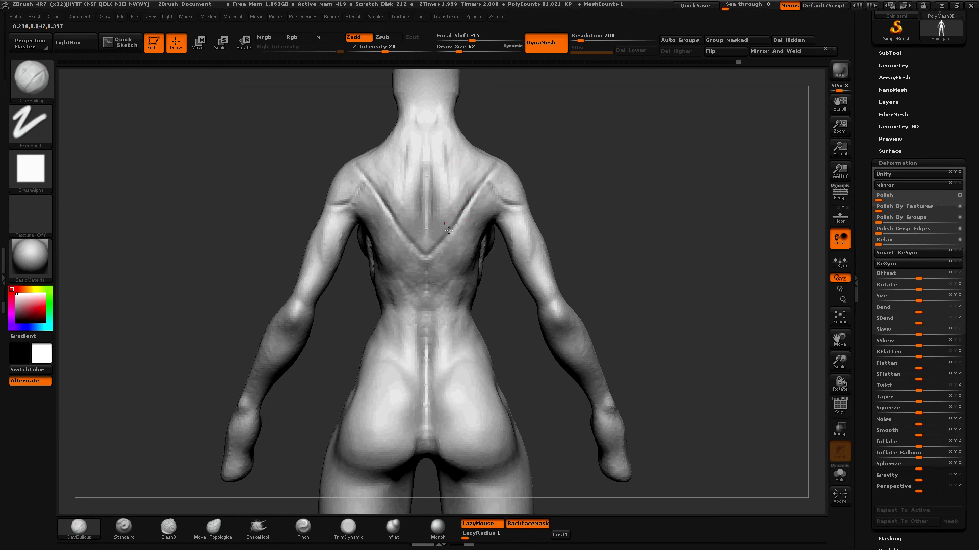
drag(448, 193, 414, 229)
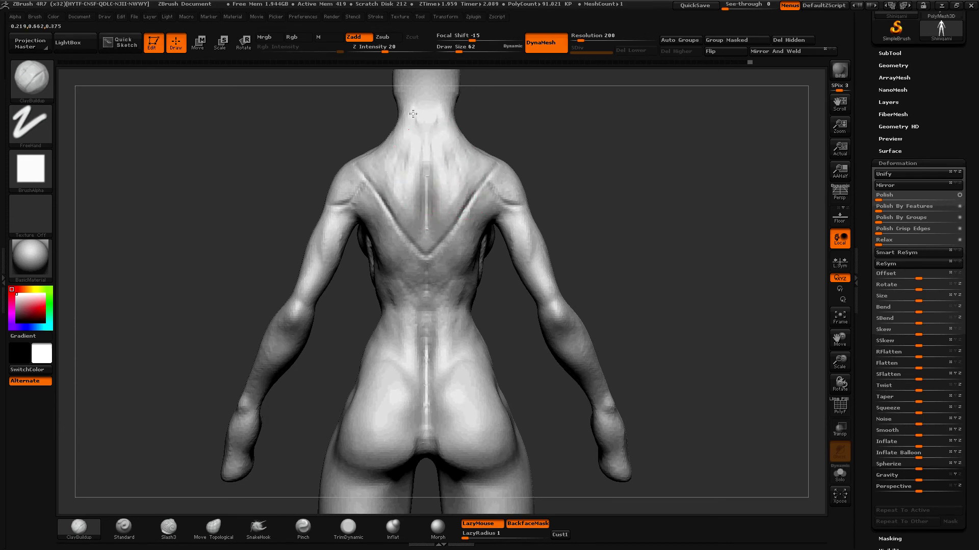
key(shift)
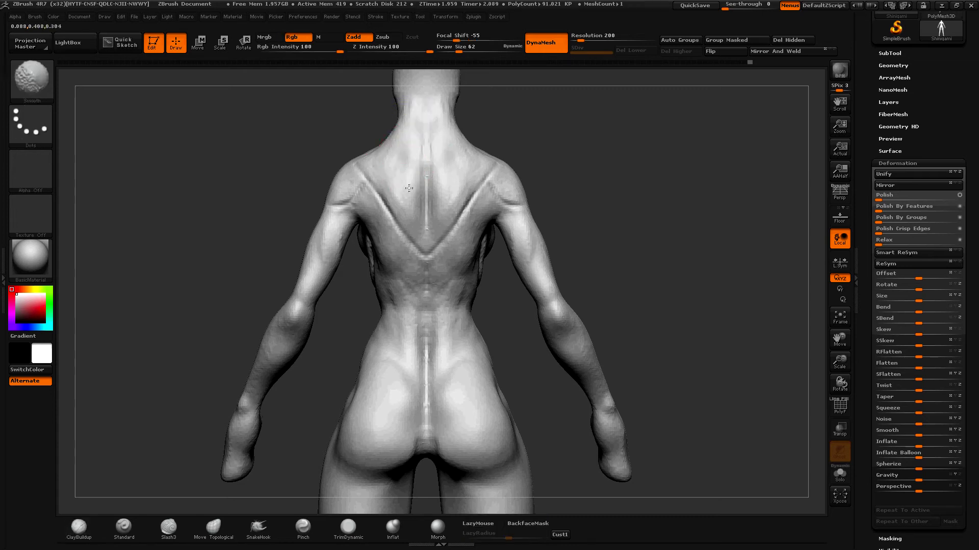
shift+drag(445, 180, 436, 237)
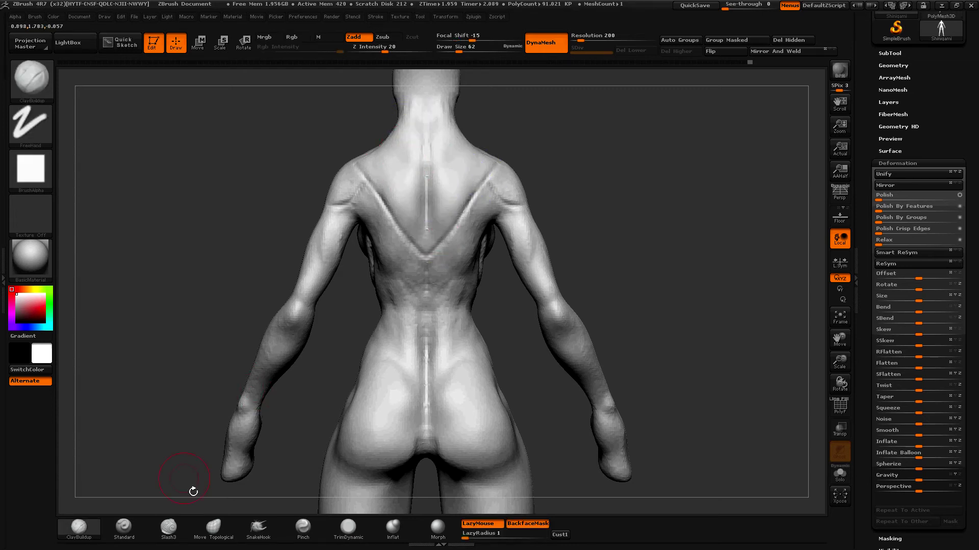
click(169, 528)
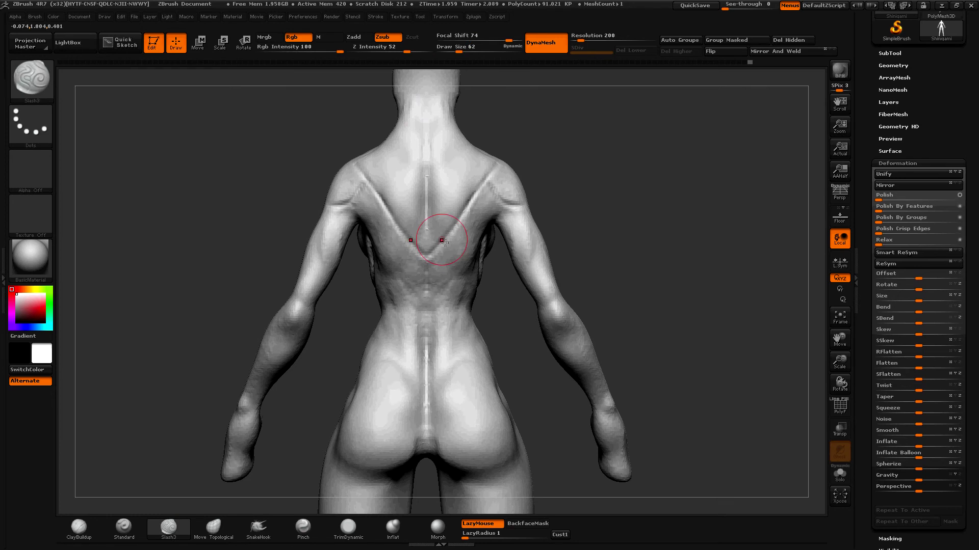
- Carve mirrored diagonal lower-back grooves with Slash3 at size 22
key(space)
drag(440, 242, 423, 280)
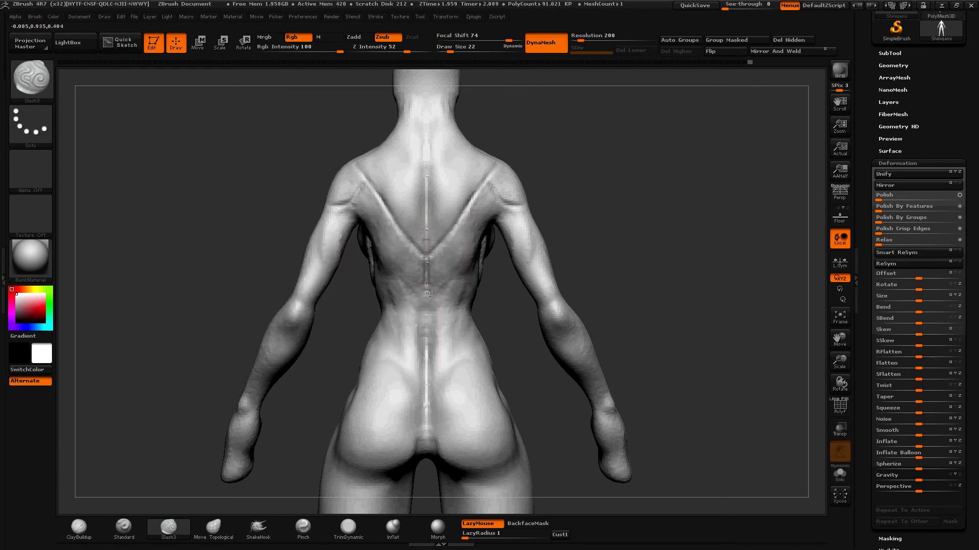
drag(528, 406, 527, 378)
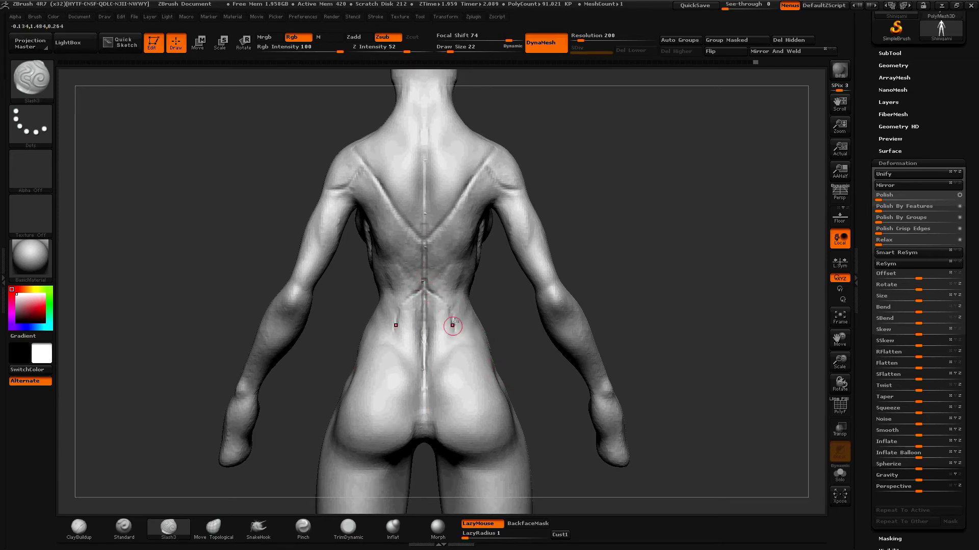
drag(434, 296, 454, 315)
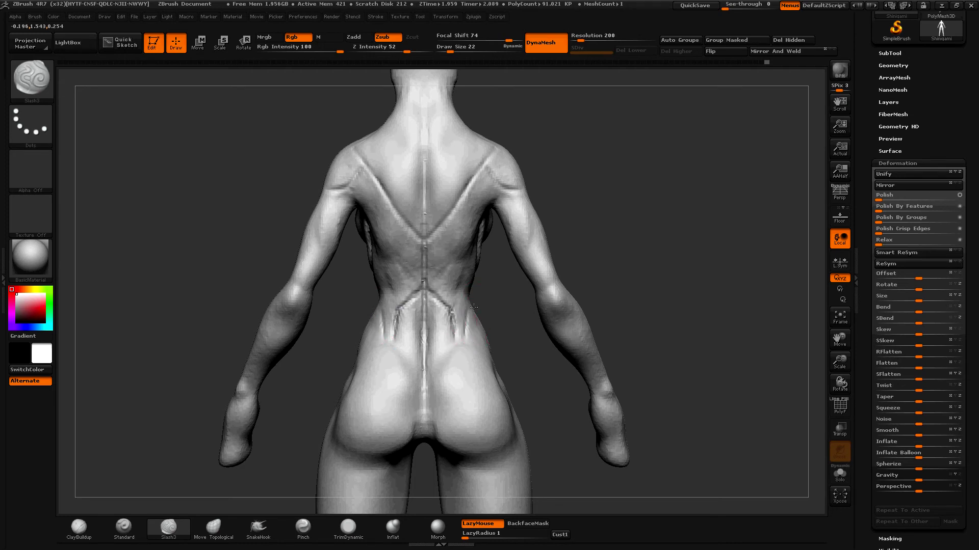
drag(474, 307, 478, 317)
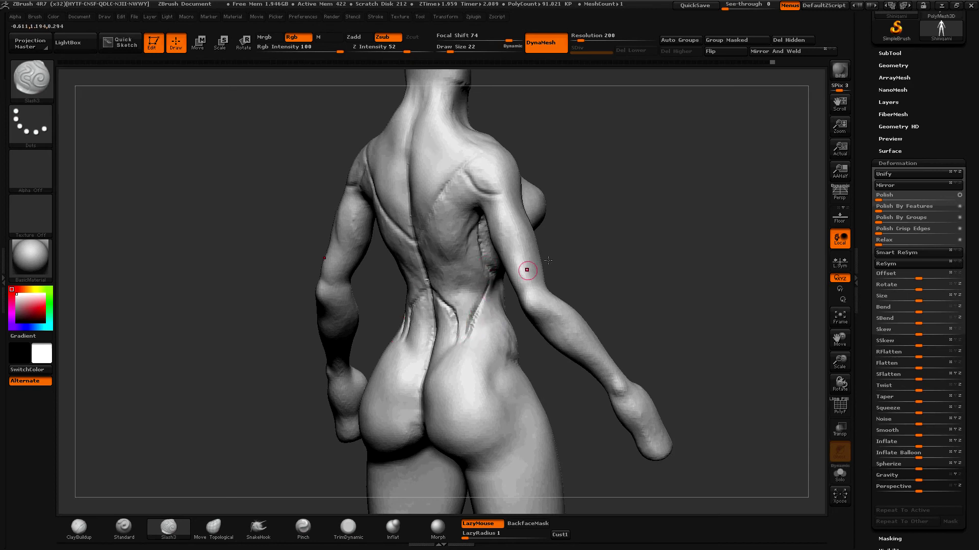
drag(618, 222, 162, 415)
- Build up the lumbar muscles with ClayBuildup at size 50 and Move Topological
click(79, 533)
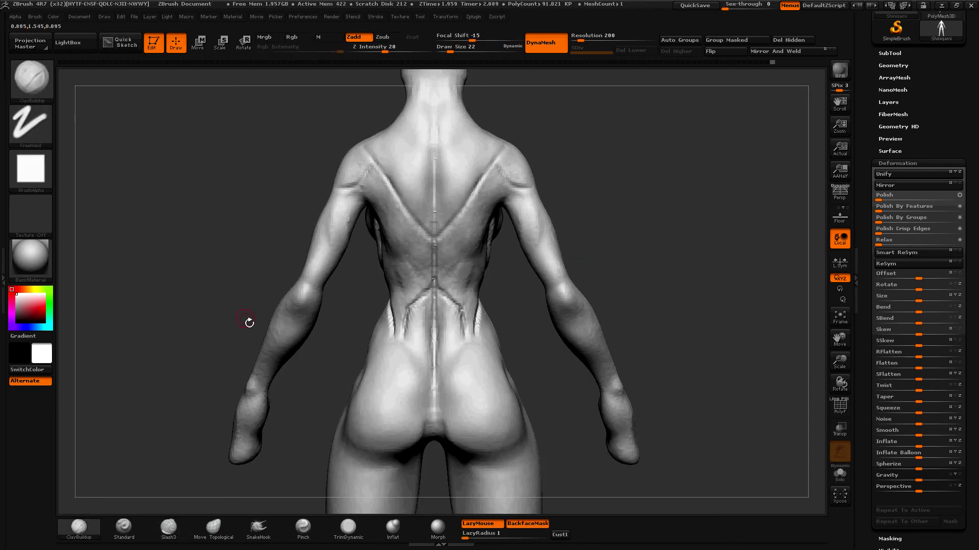
drag(250, 322, 341, 255)
key(space)
drag(446, 225, 468, 224)
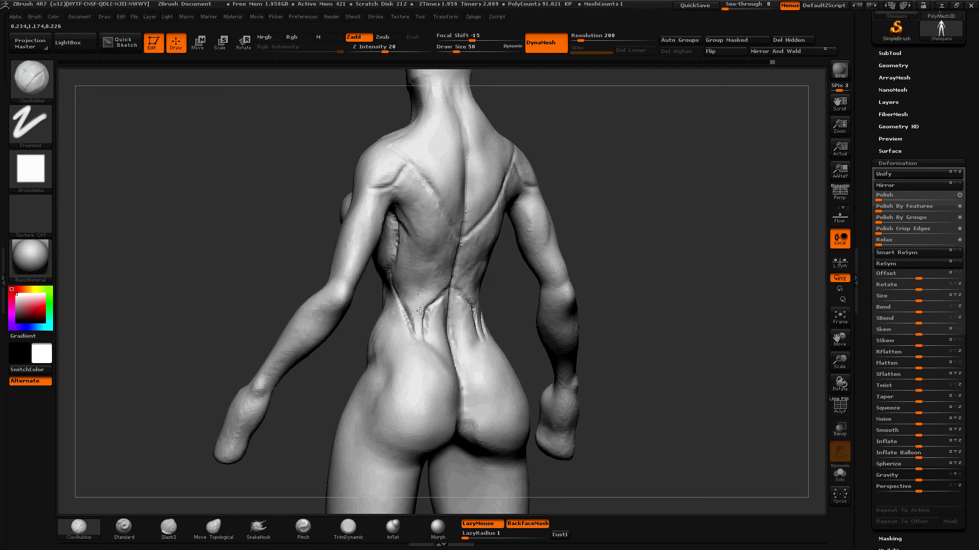
shift+drag(607, 187, 500, 280)
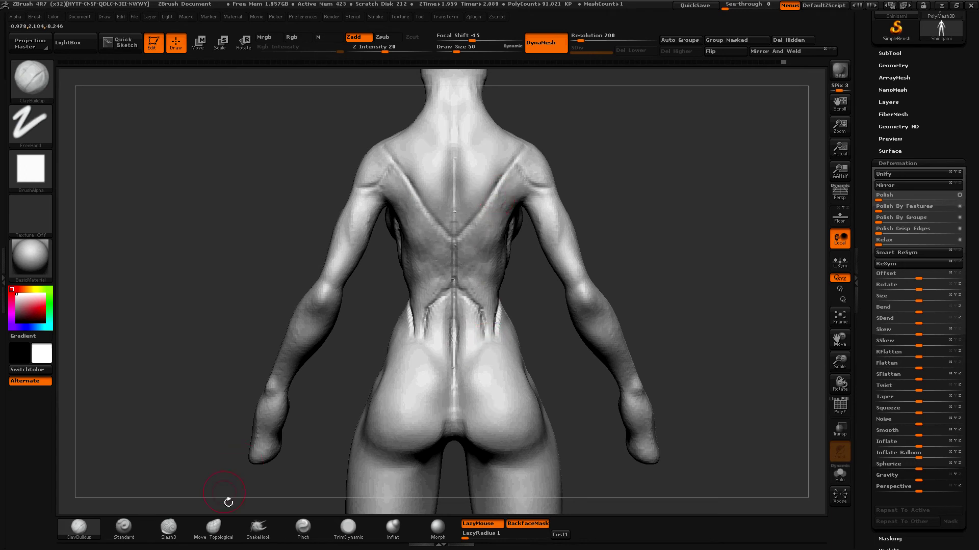
click(213, 527)
key(space)
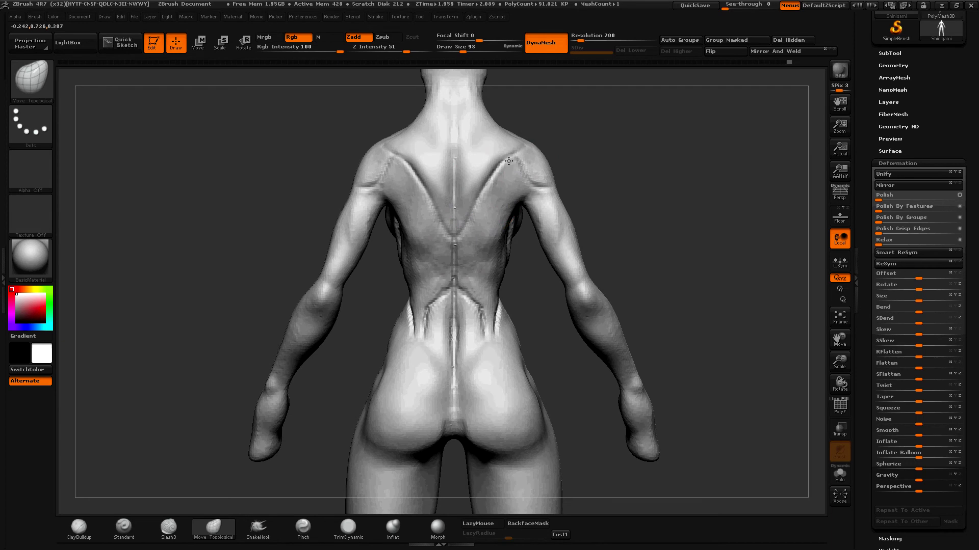
click(88, 523)
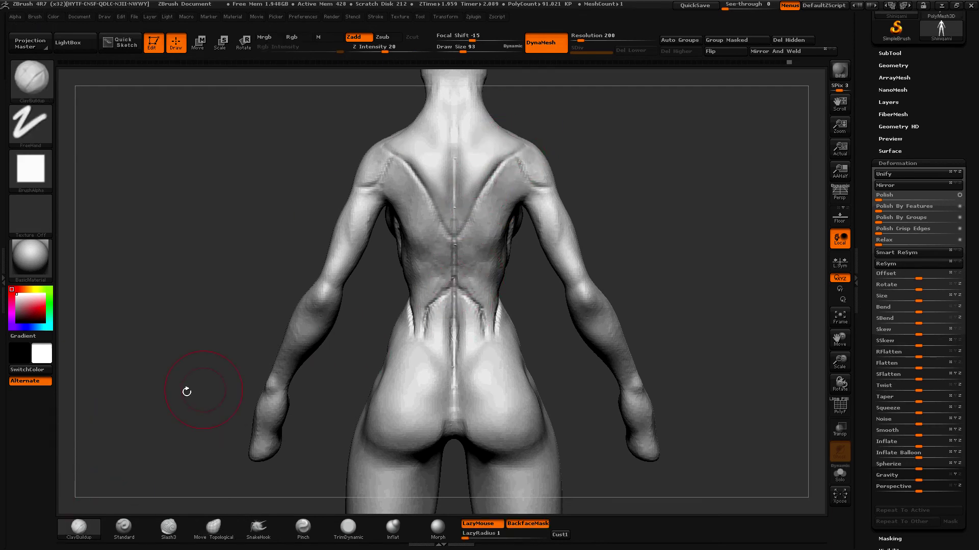
drag(172, 456, 294, 321)
drag(421, 320, 416, 339)
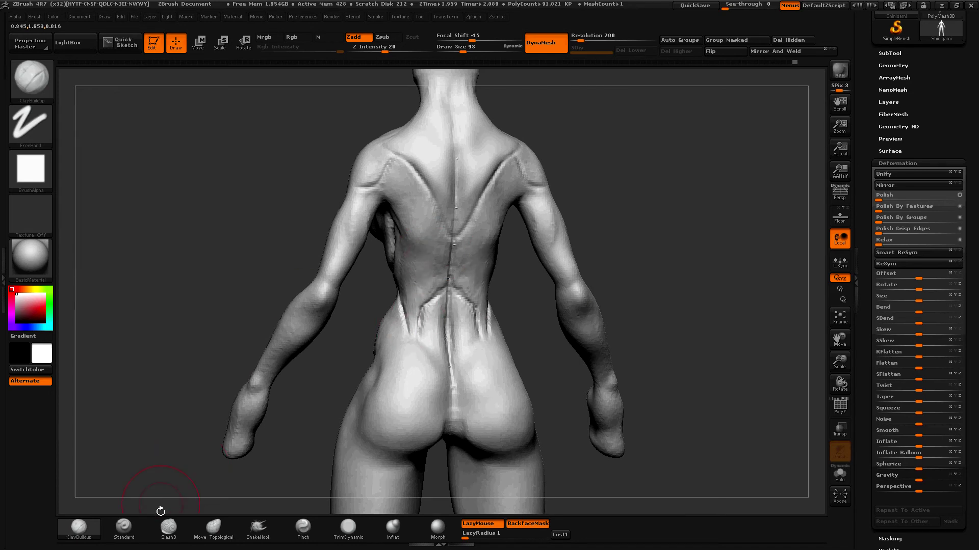
- Smooth the mid-back muscle forms and the lower back near the spine and dimples
click(348, 528)
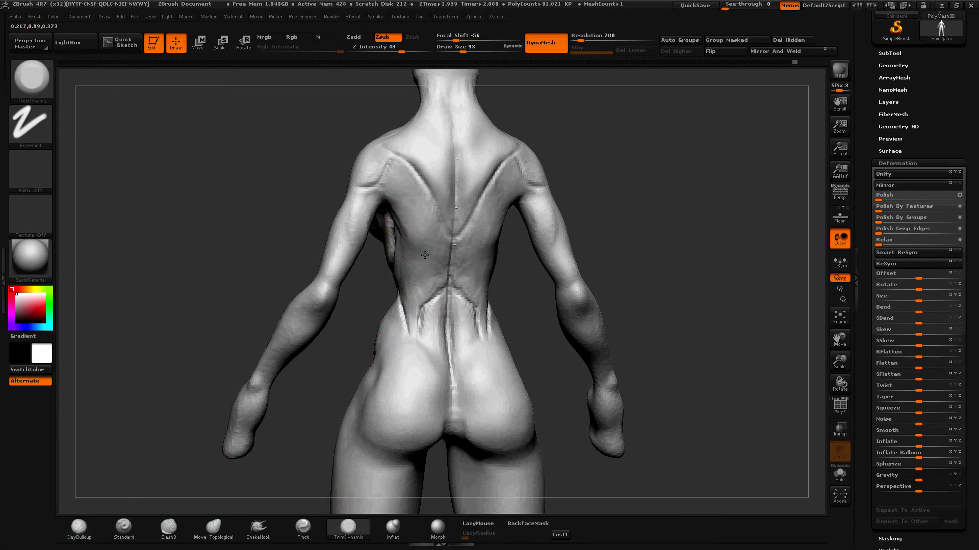
key(shift)
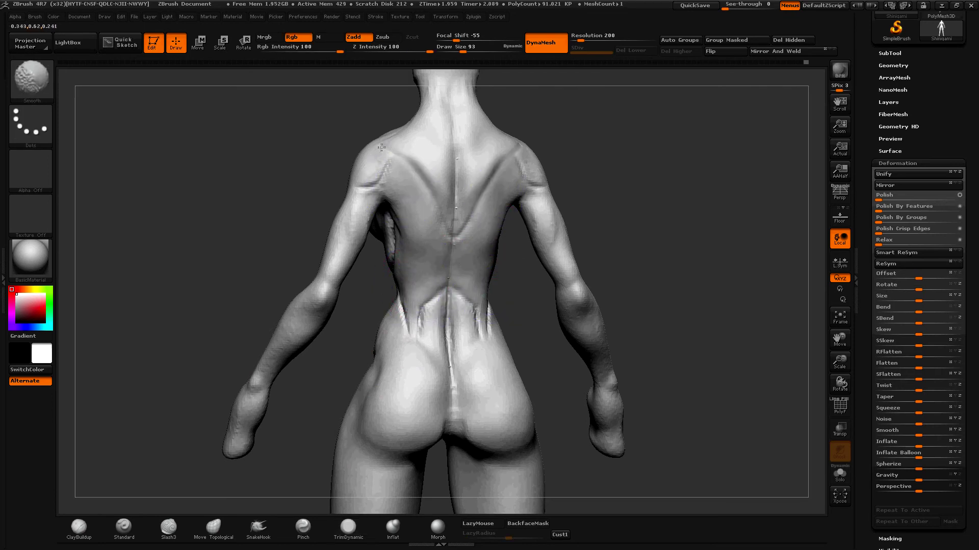
mouse_move(573, 136)
mouse_down()
mouse_move(485, 157)
mouse_move(583, 164)
mouse_up()
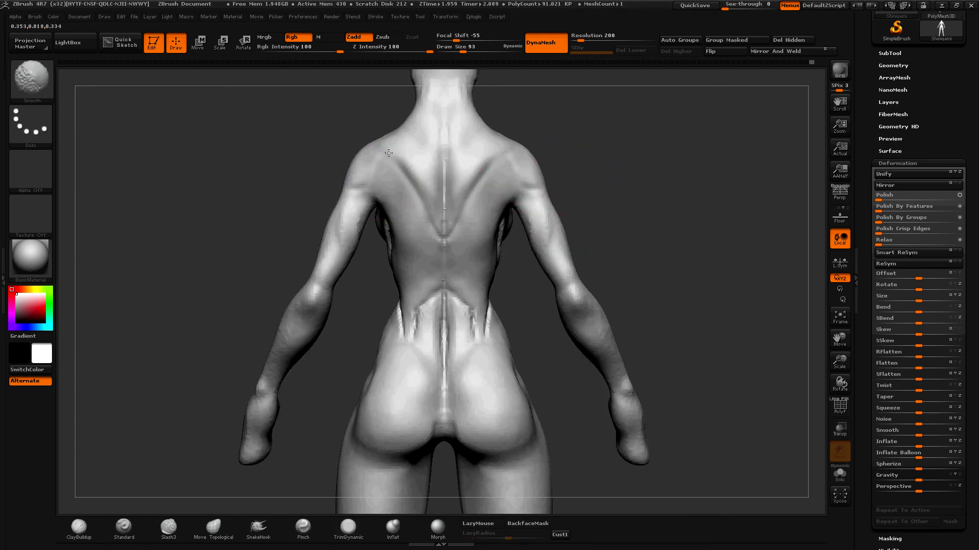
key(shift)
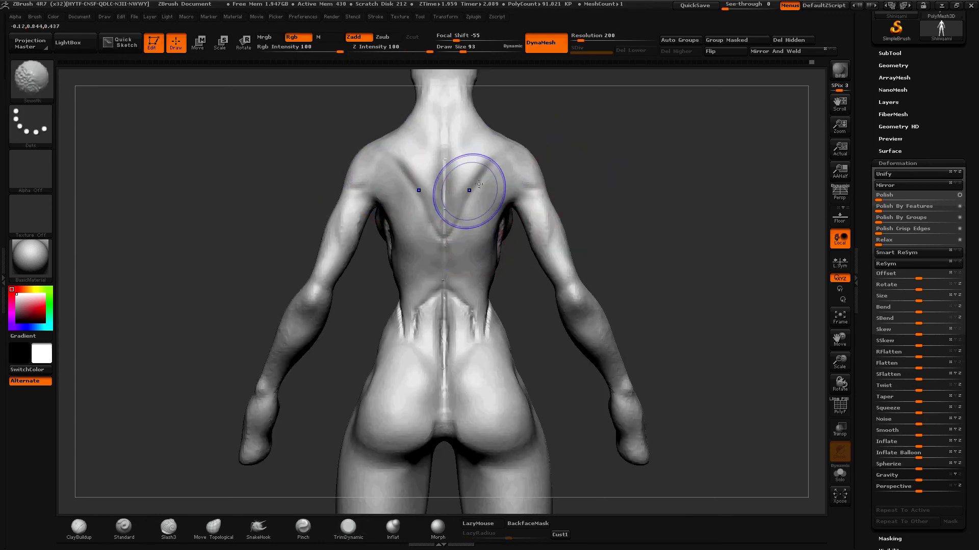
shift+drag(451, 251, 443, 319)
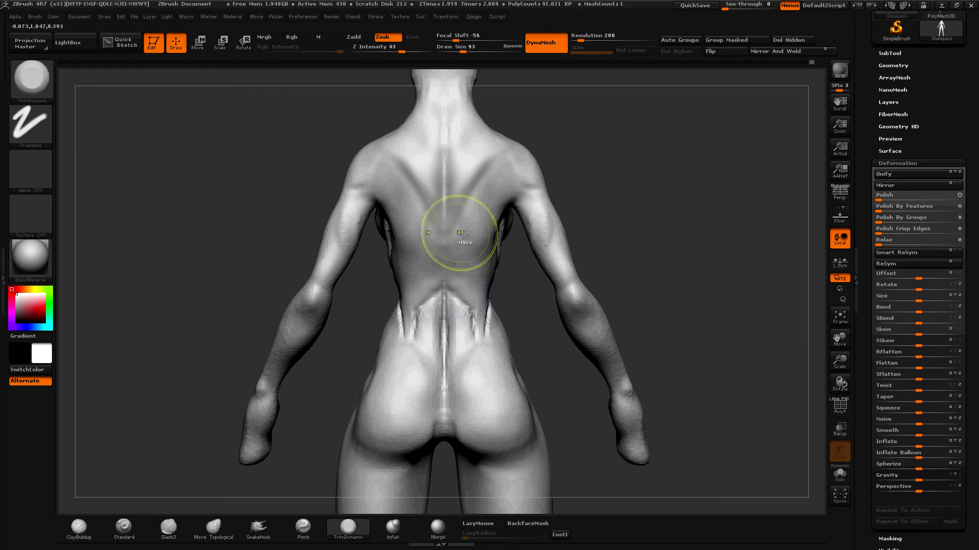
shift+drag(469, 323, 470, 376)
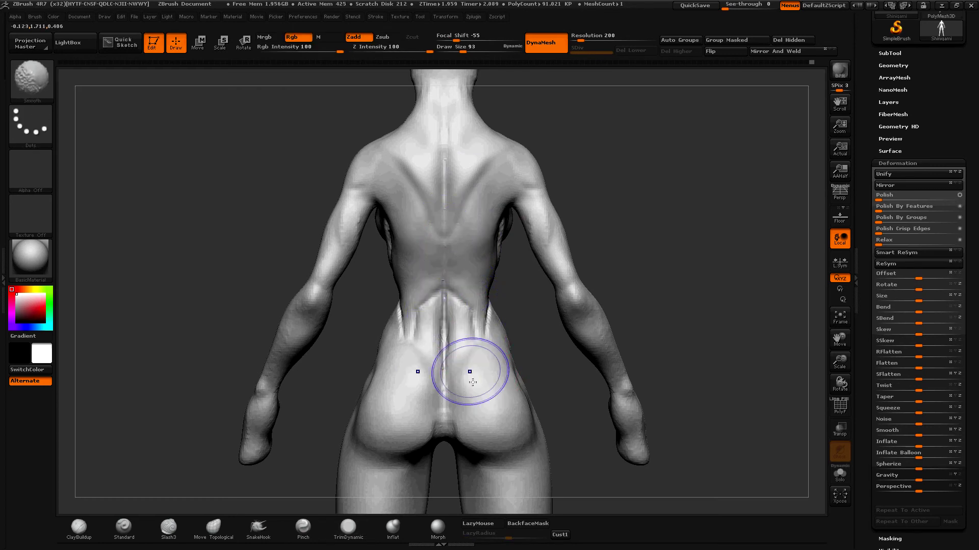
- Carve mirrored Slash3 grooves at size 37 from the lower back into the spine above the buttocks
click(305, 525)
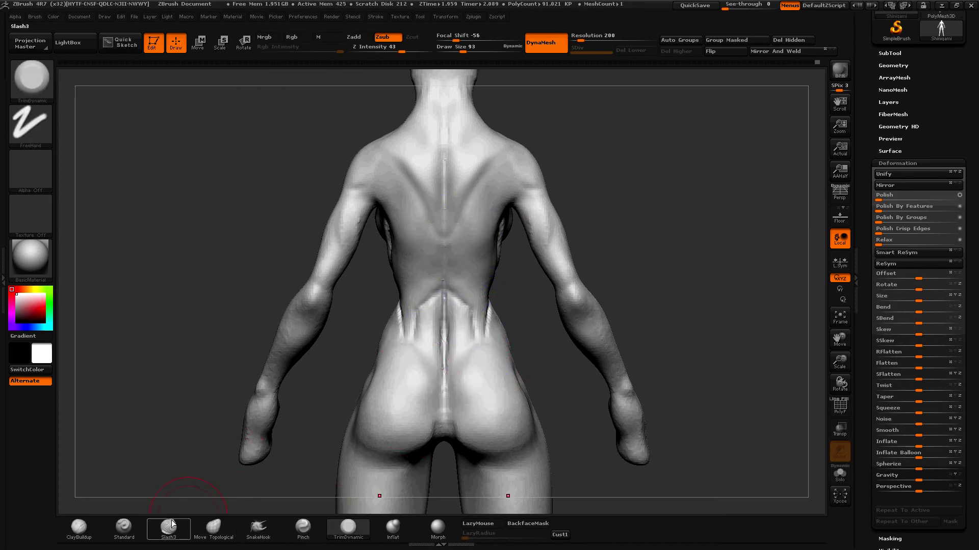
drag(540, 363, 489, 334)
key(space)
drag(396, 314, 476, 314)
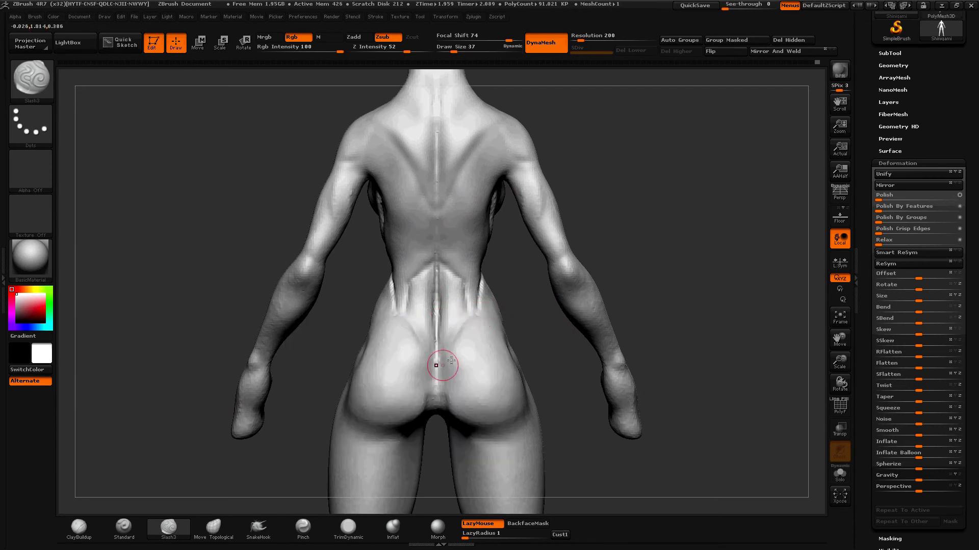
drag(468, 317, 447, 348)
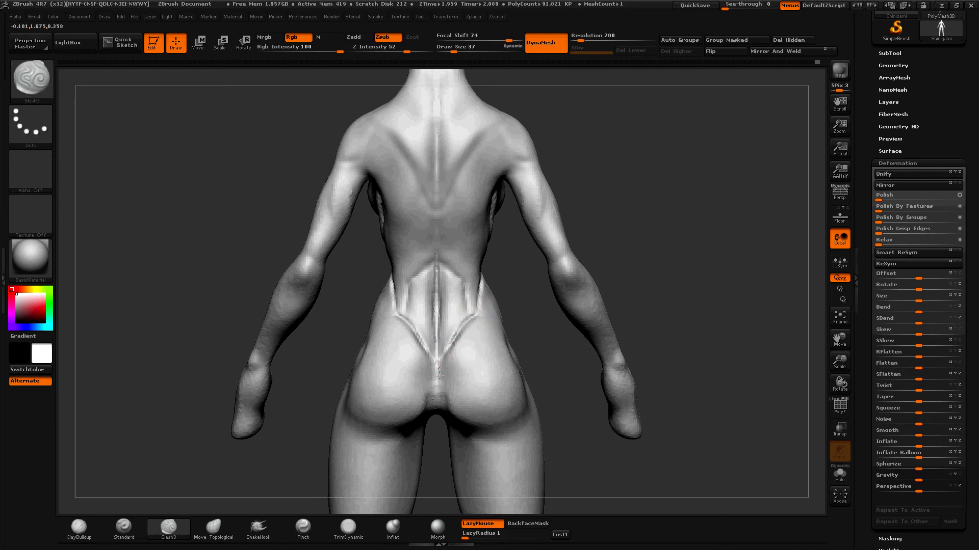
key(b)
key(m)
key(t)
key(space)
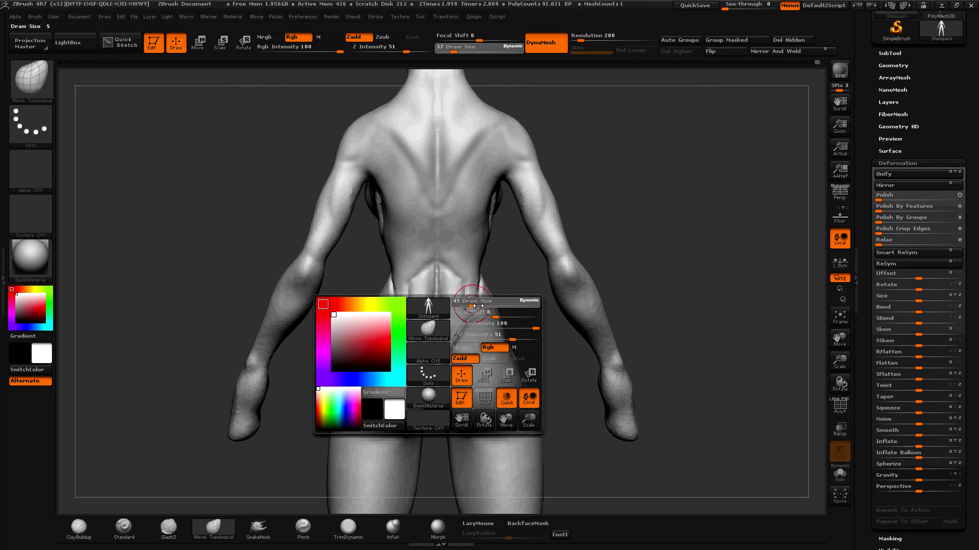
- Reshape the hip, thigh and waist contours with Move Topological, brush sizes 181, 89 and 97
mouse_move(533, 339)
mouse_down()
mouse_move(521, 361)
mouse_move(515, 348)
mouse_up()
key(space)
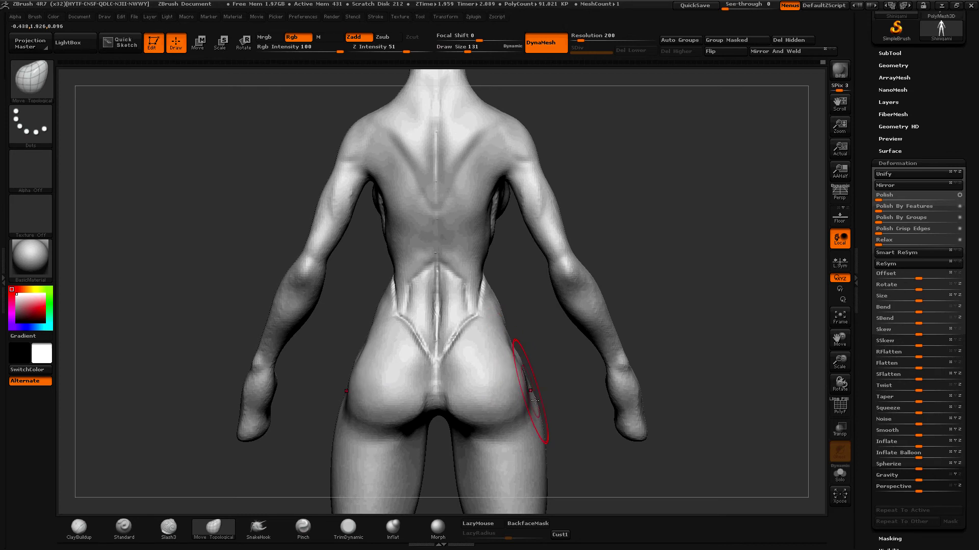
mouse_move(560, 422)
alt+mouse_down()
mouse_move(553, 360)
mouse_move(556, 378)
mouse_move(533, 352)
alt+mouse_up()
key(space)
key(shift)
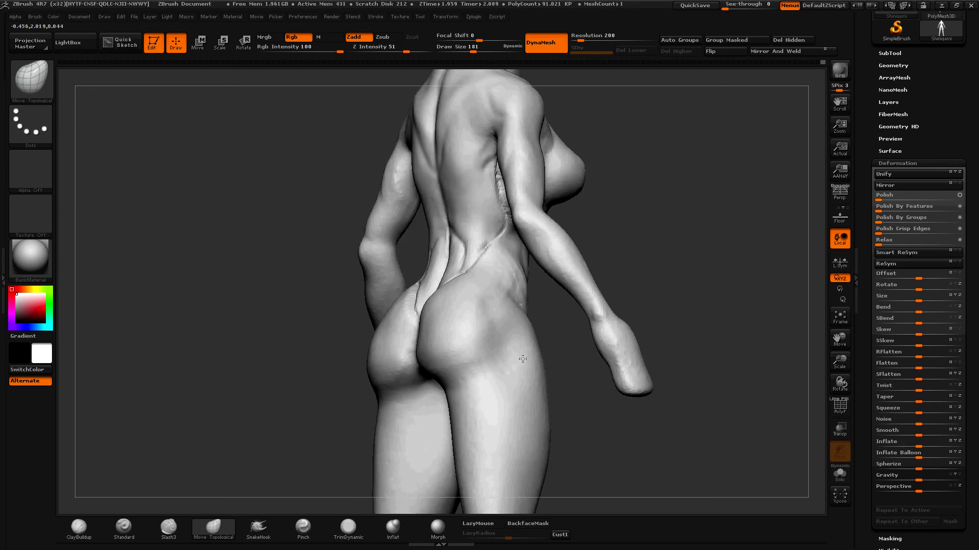
drag(586, 414, 546, 403)
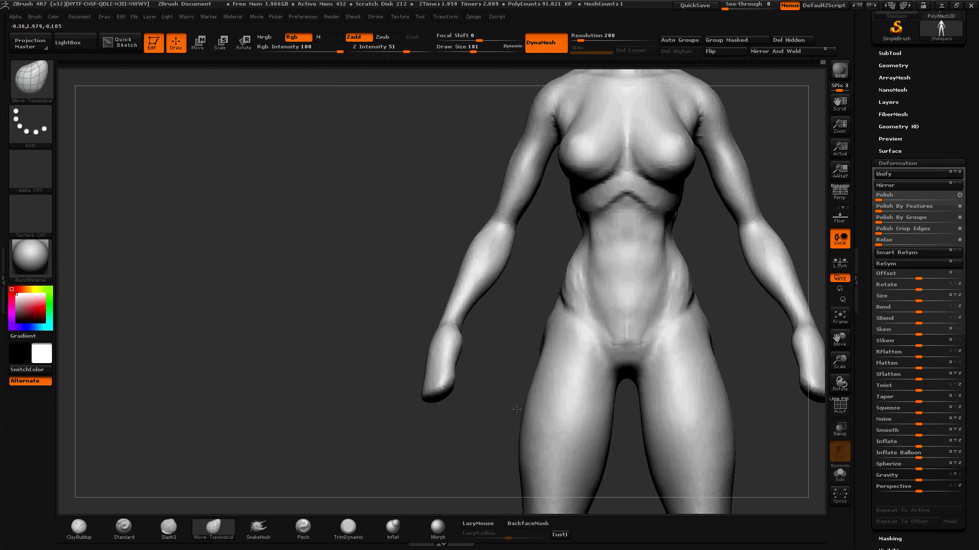
mouse_move(547, 426)
mouse_down()
mouse_move(544, 361)
mouse_move(565, 285)
mouse_up()
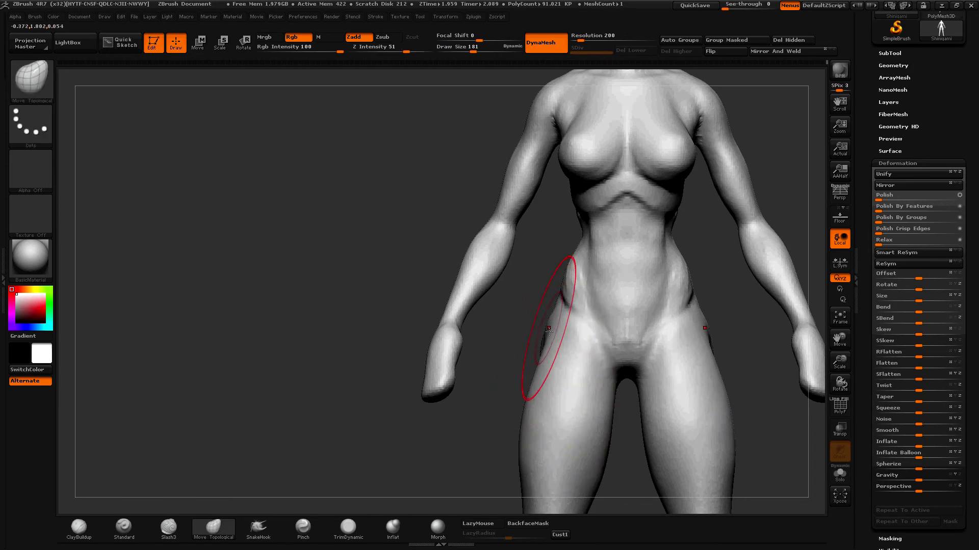
key(space)
mouse_move(566, 286)
mouse_down()
mouse_move(574, 294)
mouse_move(611, 285)
mouse_move(598, 279)
mouse_up()
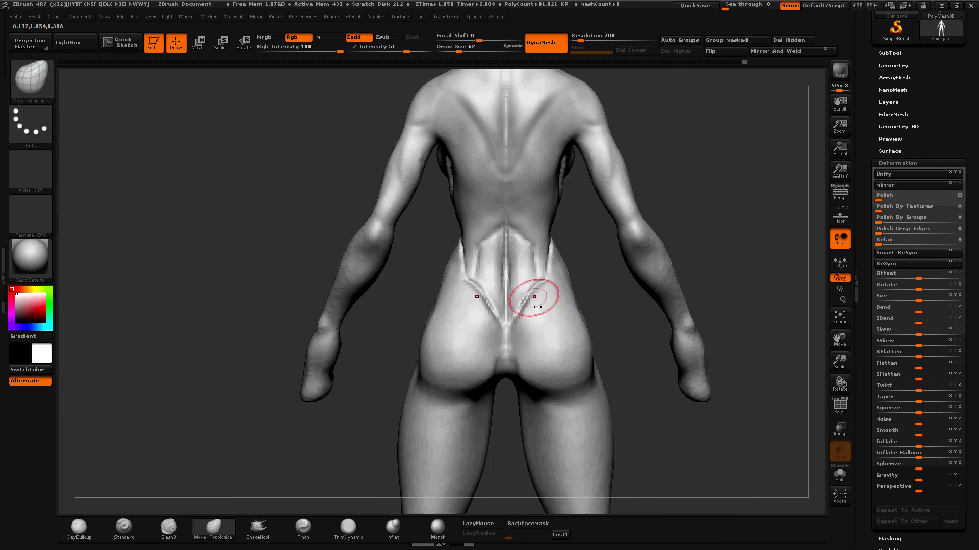
key(space)
mouse_move(568, 296)
mouse_down()
mouse_move(580, 308)
mouse_move(565, 270)
mouse_move(579, 257)
mouse_move(570, 268)
mouse_up()
key(space)
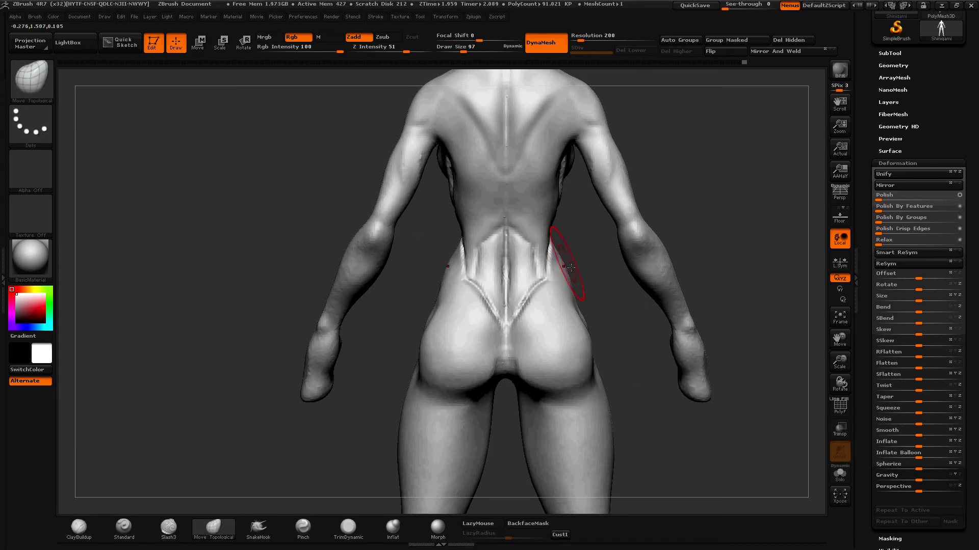
key(ctrl+z)
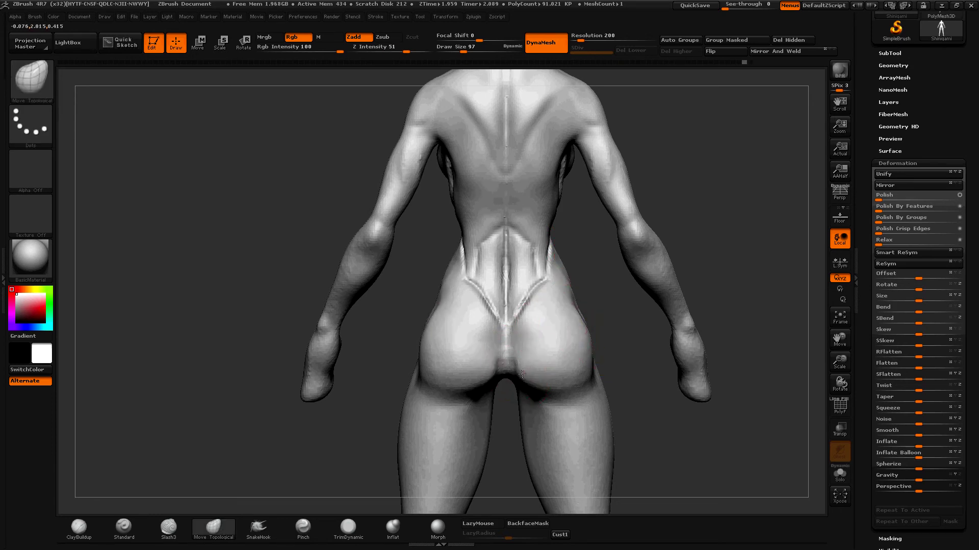
- Pinch the crease beneath the buttocks tighter and reshape the buttock and hip contours
click(303, 527)
drag(512, 385, 505, 344)
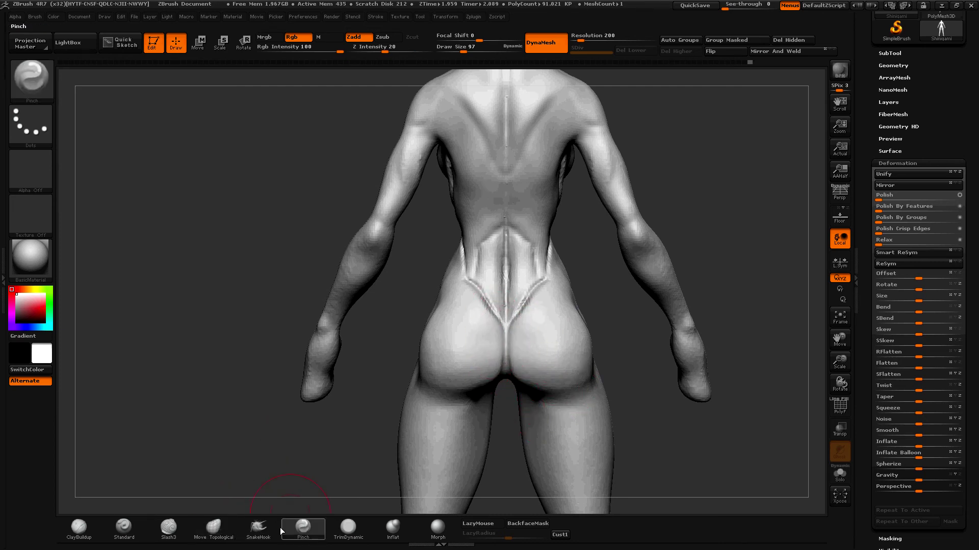
click(213, 527)
drag(579, 390, 592, 382)
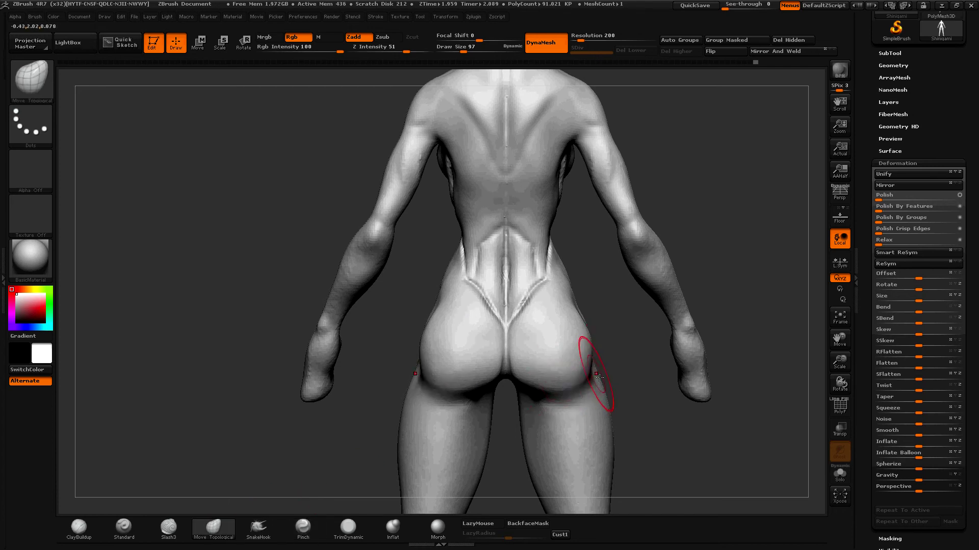
drag(595, 353, 591, 367)
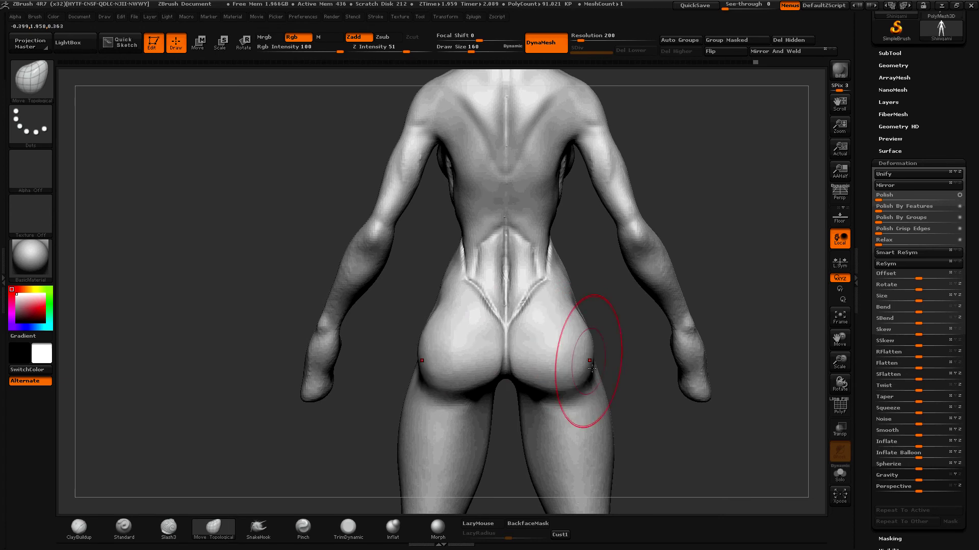
mouse_move(572, 310)
mouse_down()
mouse_move(587, 382)
mouse_move(584, 374)
mouse_up()
drag(573, 309, 581, 326)
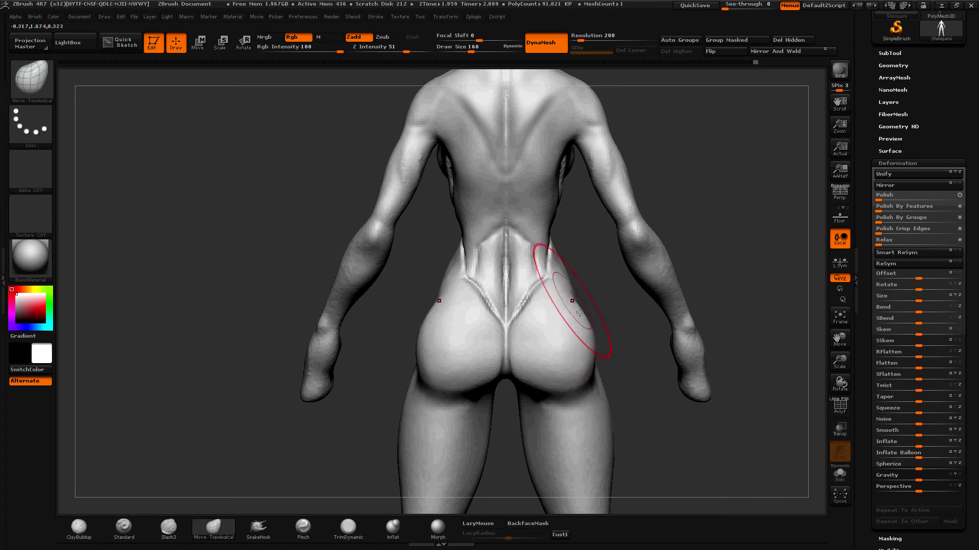
- Push the buttock out further in the opposite profile, then turn the figure to the front
mouse_move(605, 389)
mouse_down()
mouse_move(617, 403)
mouse_move(501, 237)
mouse_move(504, 214)
mouse_move(512, 257)
mouse_move(510, 203)
mouse_up()
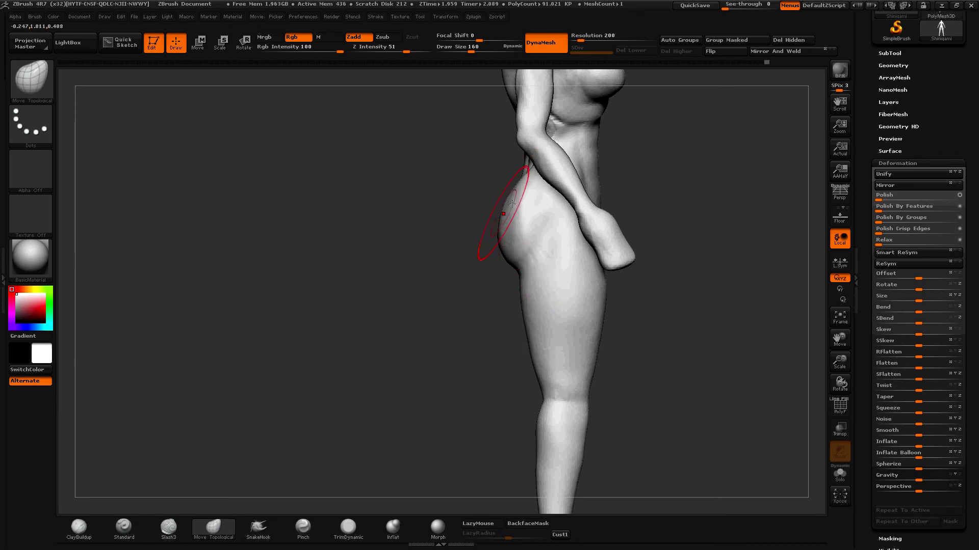
drag(478, 302, 553, 284)
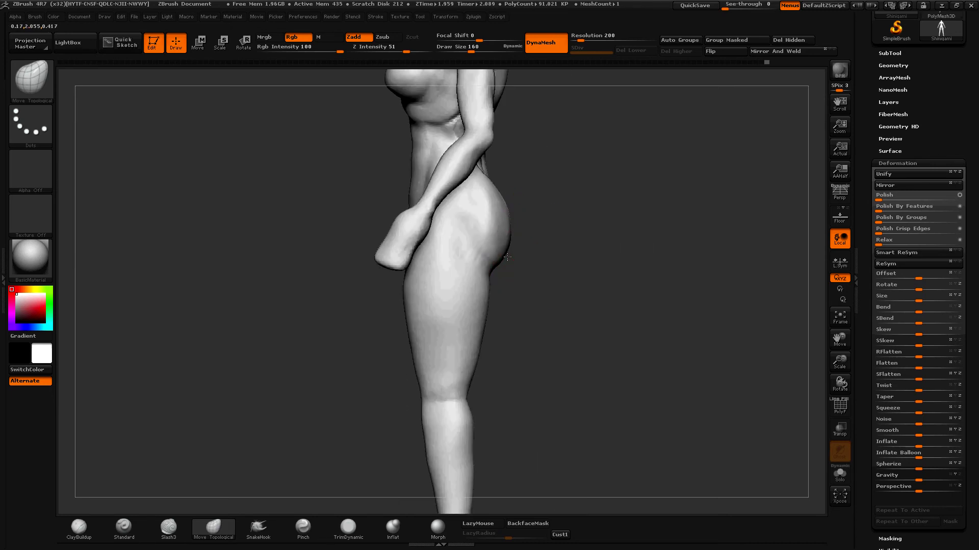
drag(509, 258, 522, 286)
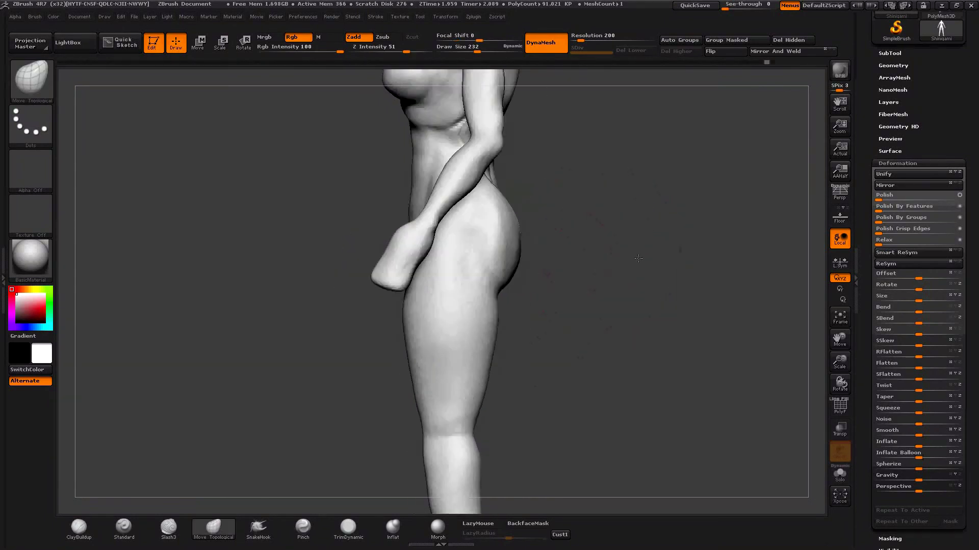
shift+drag(613, 260, 647, 264)
mouse_move(741, 308)
alt+mouse_down()
mouse_move(713, 338)
mouse_move(641, 312)
alt+mouse_up()
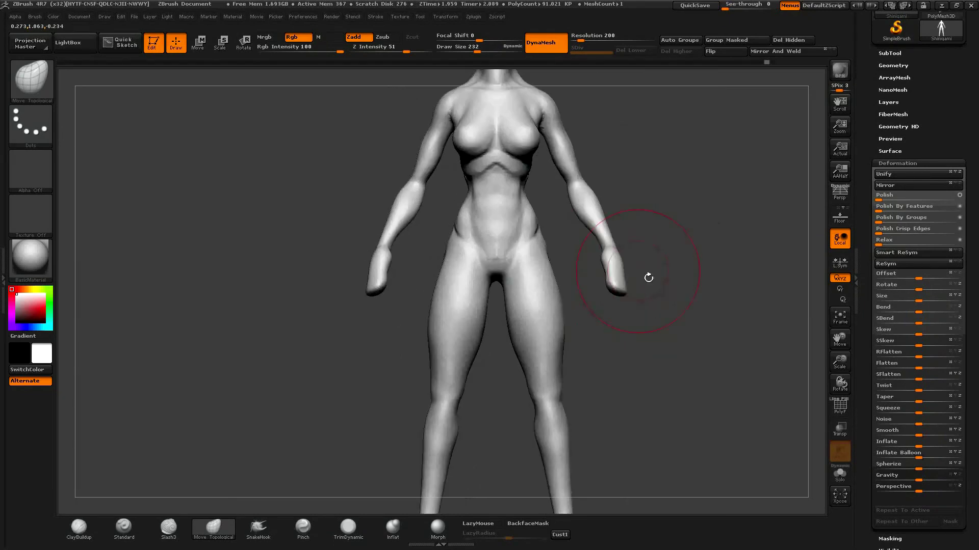
drag(646, 266, 616, 291)
ctrl+drag(482, 110, 482, 159)
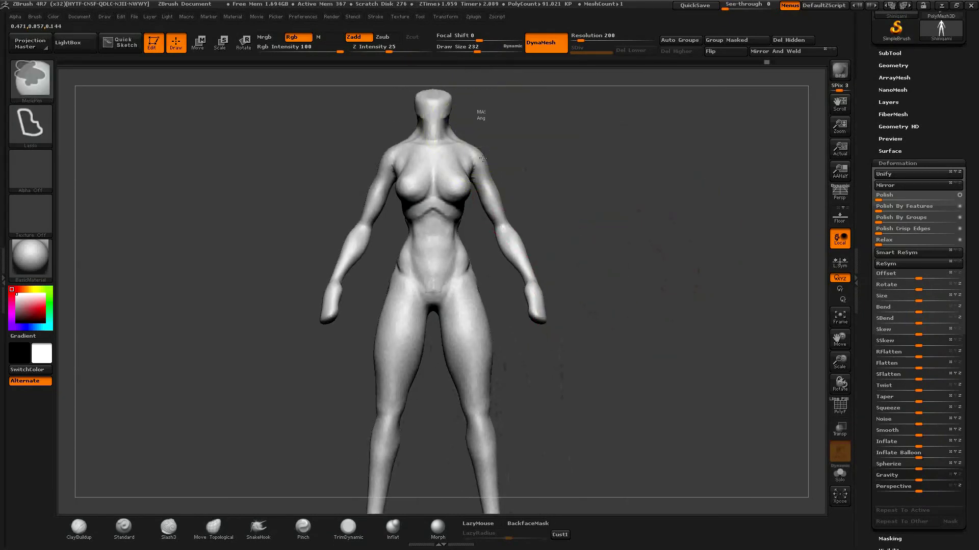
- Hide both arms from shoulder to hand with a Ctrl+Shift selection
ctrl+drag(482, 229, 566, 365)
ctrl+shift+drag(479, 127, 530, 356)
mouse_move(579, 236)
mouse_down()
mouse_move(542, 298)
mouse_move(546, 284)
mouse_move(258, 430)
mouse_up()
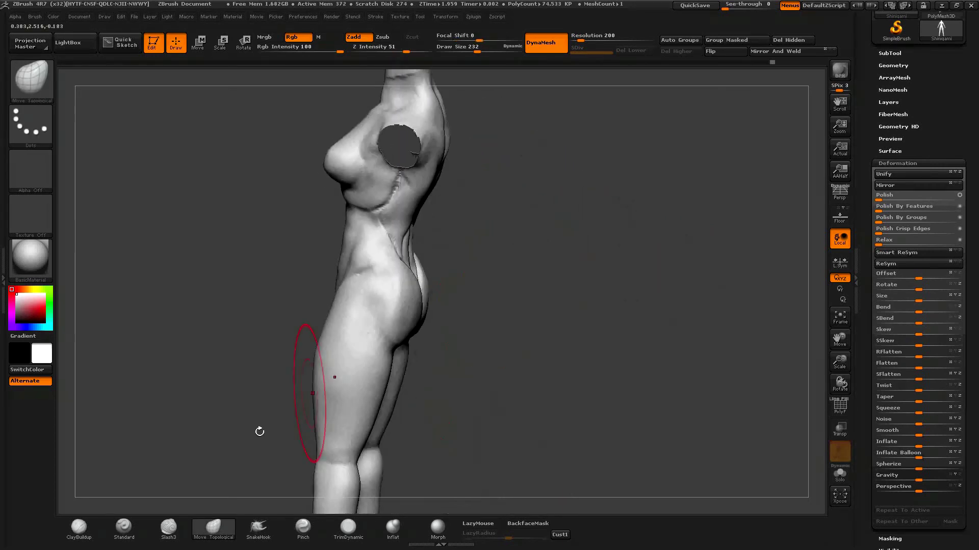
- Build up a ridge on the hip and buttock with ClayBuildup at size 113
key(b)
key(c)
key(b)
mouse_move(393, 219)
mouse_down()
mouse_move(375, 284)
mouse_move(466, 306)
mouse_move(429, 305)
mouse_up()
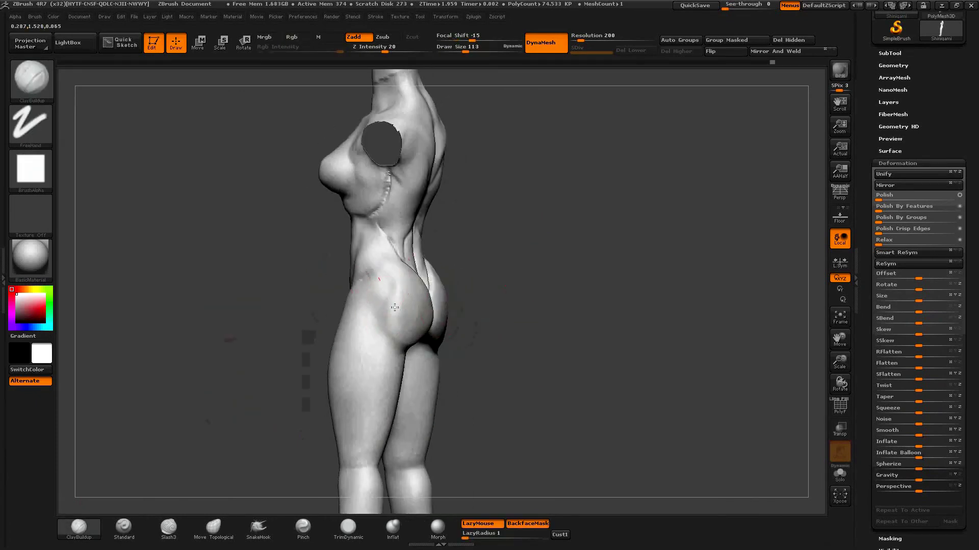
mouse_move(374, 252)
mouse_down()
mouse_move(414, 316)
mouse_move(413, 344)
mouse_up()
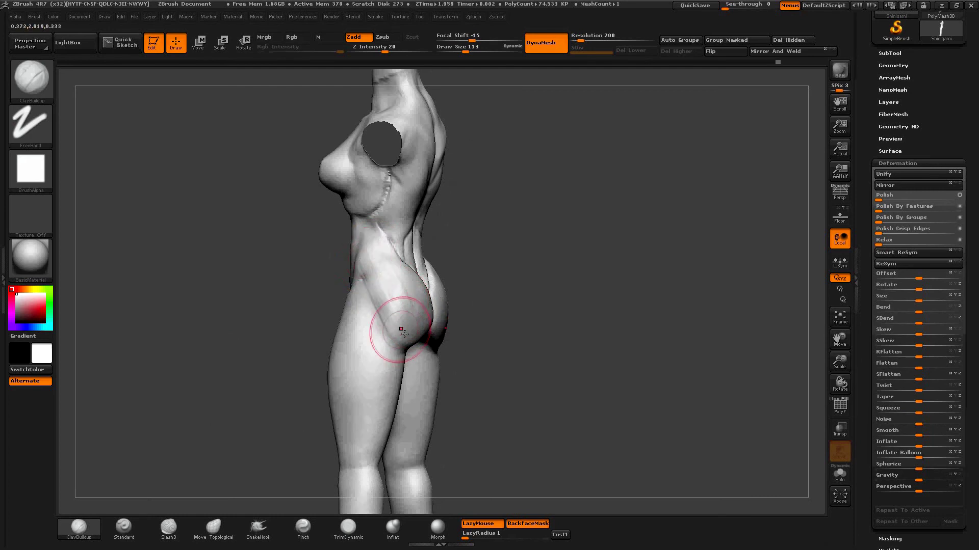
drag(489, 331, 511, 319)
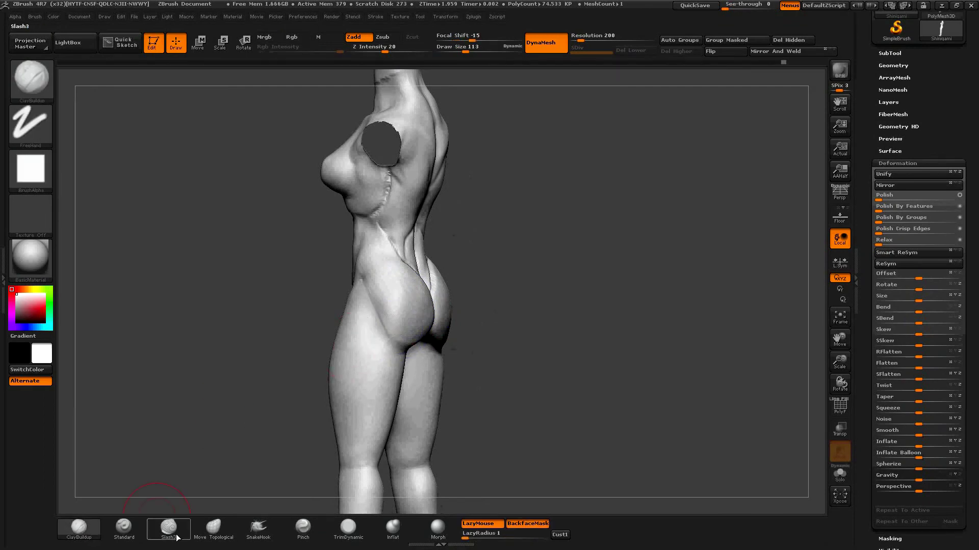
- Flatten the hip and buttock planes with TrimDynamic at size 86, checking back, side and front views
click(363, 522)
key(space)
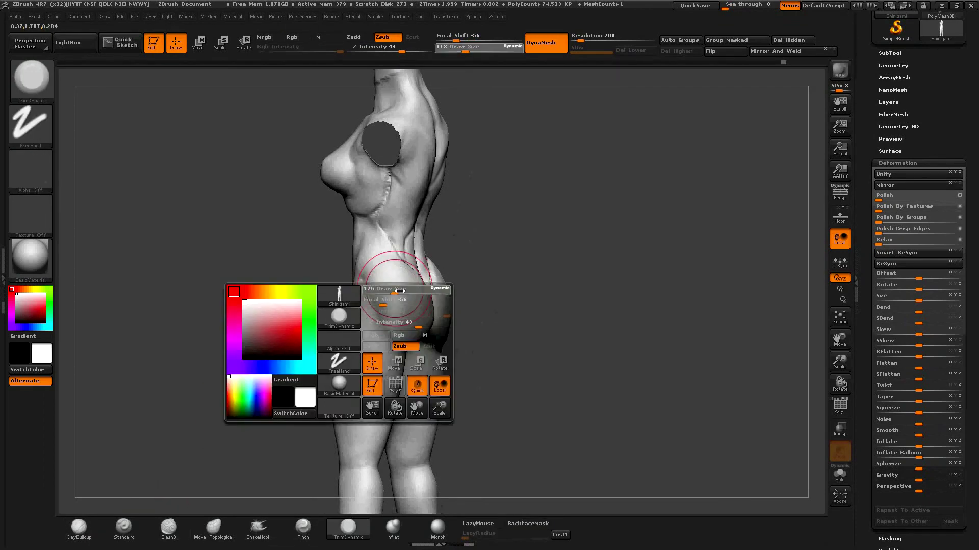
drag(459, 277, 351, 286)
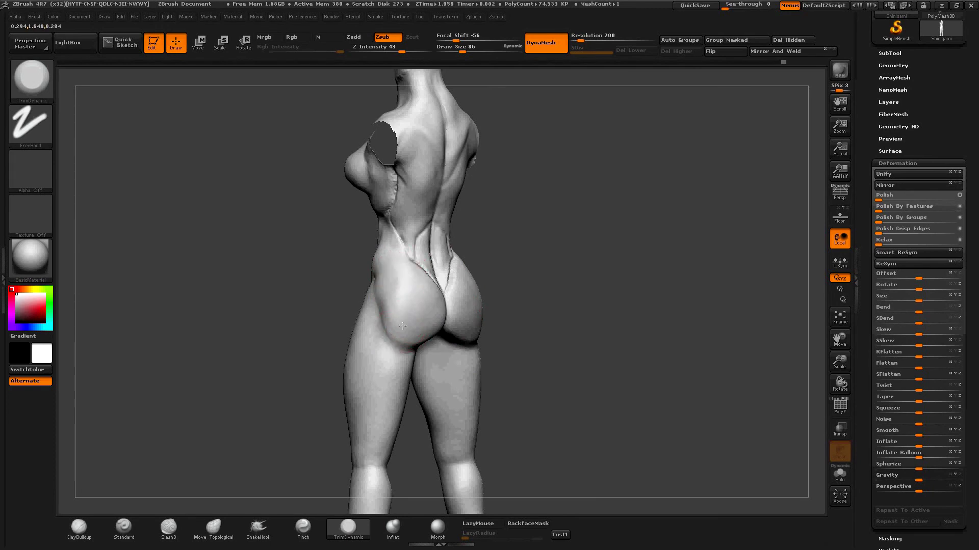
mouse_move(489, 326)
mouse_down()
mouse_move(531, 289)
mouse_move(497, 284)
mouse_up()
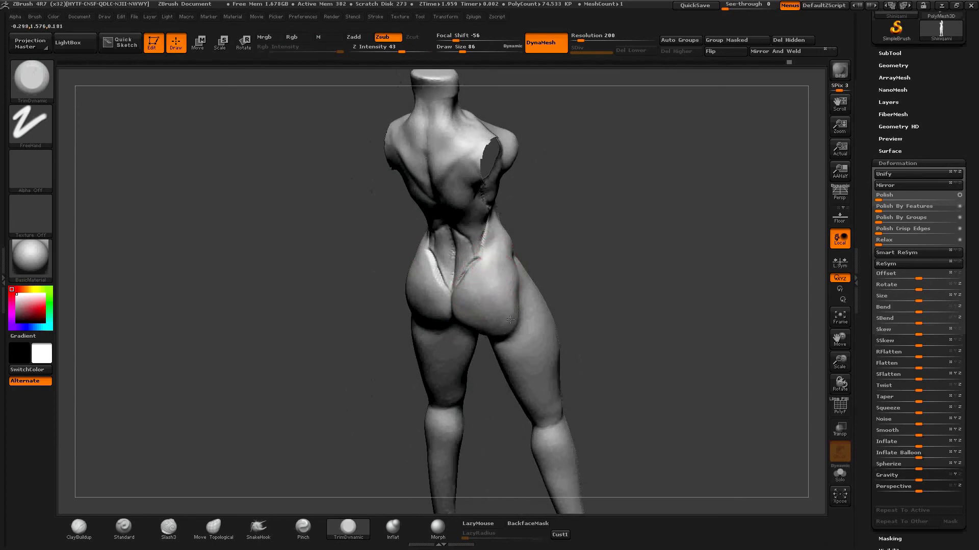
drag(502, 295, 542, 257)
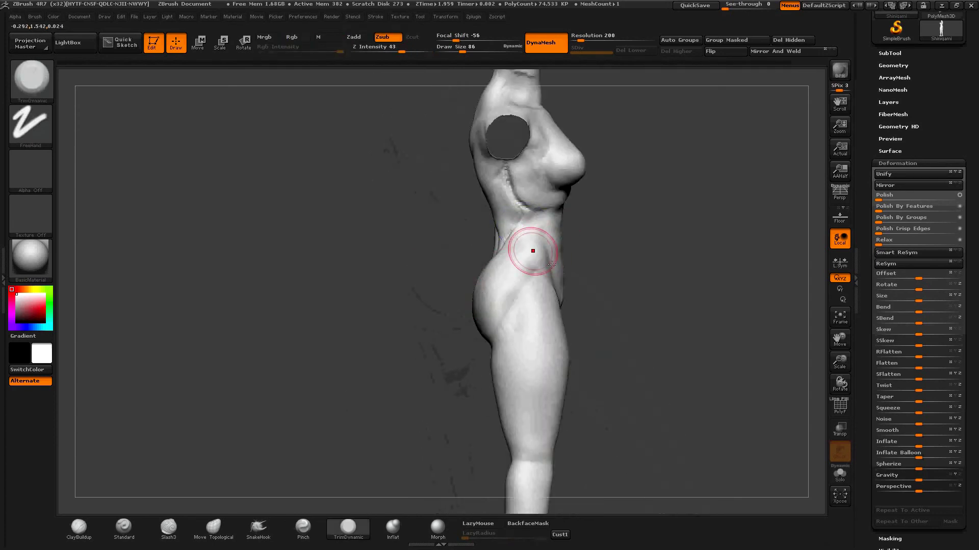
shift+drag(614, 271, 565, 263)
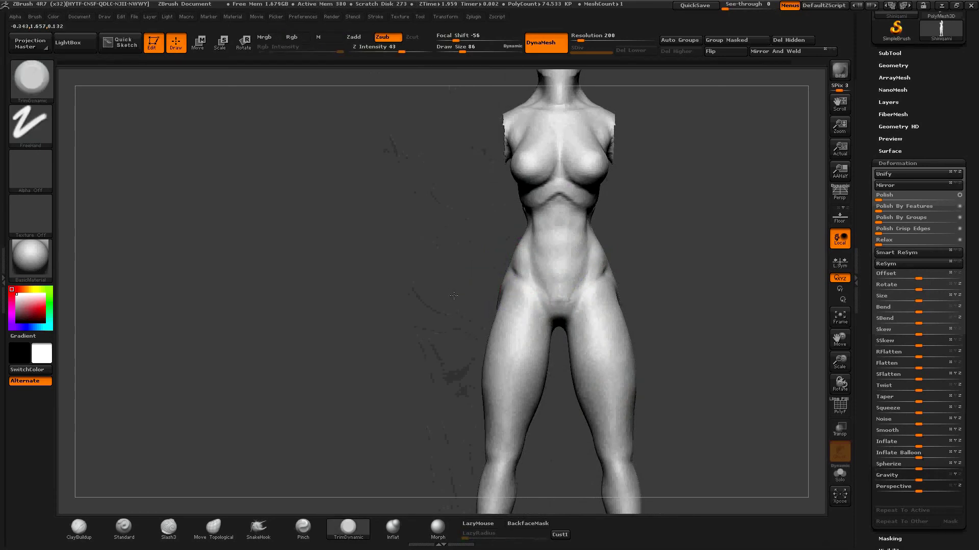
drag(454, 295, 508, 262)
- Lift both gluteal folds with a size-203 Move Topological brush from a rear three-quarter view
mouse_move(449, 374)
mouse_down()
mouse_move(490, 288)
mouse_move(546, 306)
mouse_up()
key(shift)
click(229, 535)
key(space)
drag(462, 336, 484, 316)
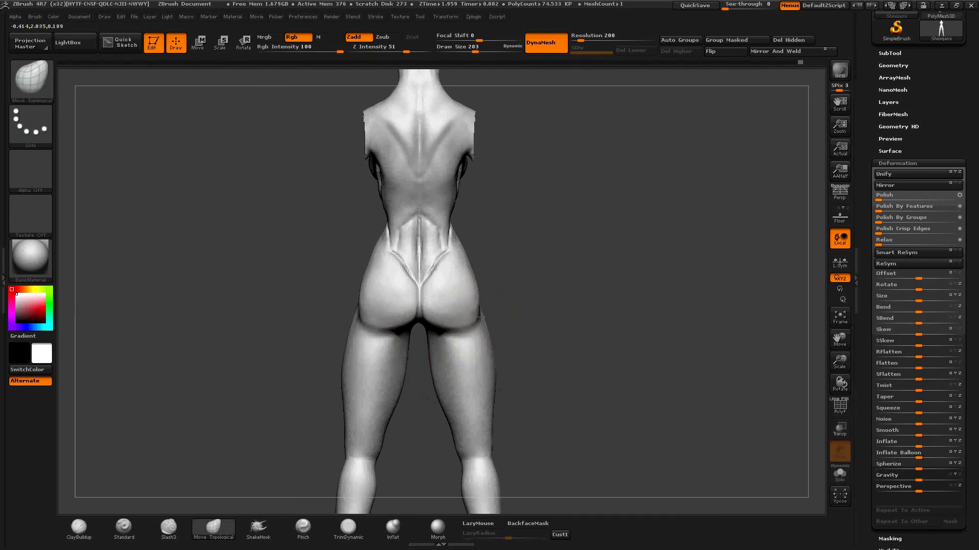
- Build up the hips with ClayBuildup at size 118, checking front and three-quarter views
mouse_move(523, 299)
mouse_down()
mouse_move(492, 329)
mouse_move(466, 395)
mouse_move(474, 379)
mouse_up()
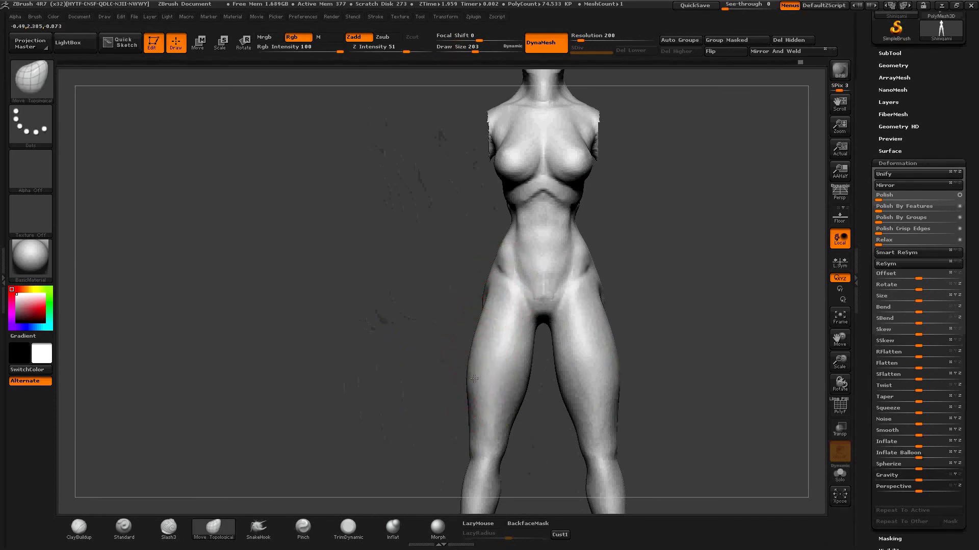
key(f)
mouse_move(637, 357)
mouse_down()
mouse_move(561, 320)
mouse_move(601, 316)
mouse_move(544, 308)
mouse_up()
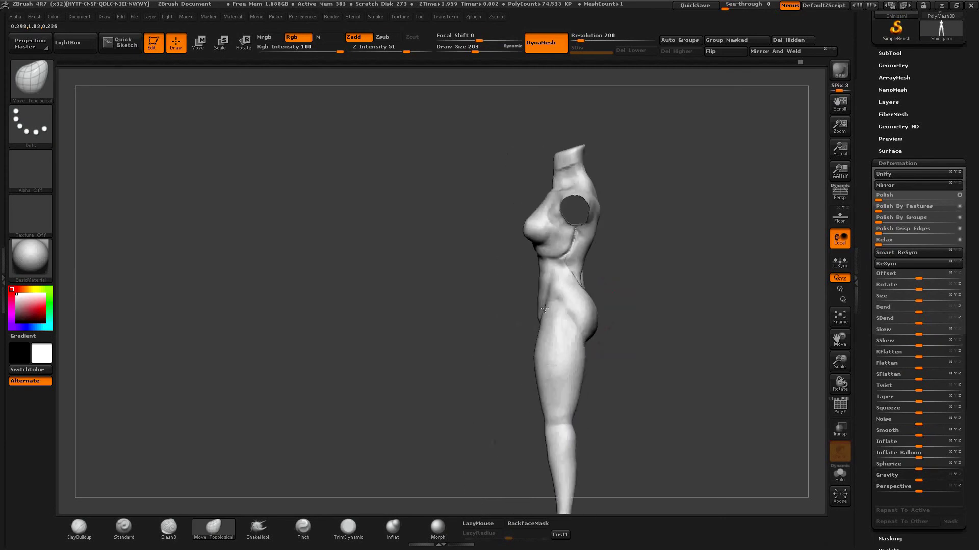
key(b)
key(c)
key(b)
mouse_move(153, 492)
alt+mouse_down()
mouse_move(499, 328)
mouse_move(485, 298)
alt+mouse_up()
key(space)
drag(506, 253, 459, 310)
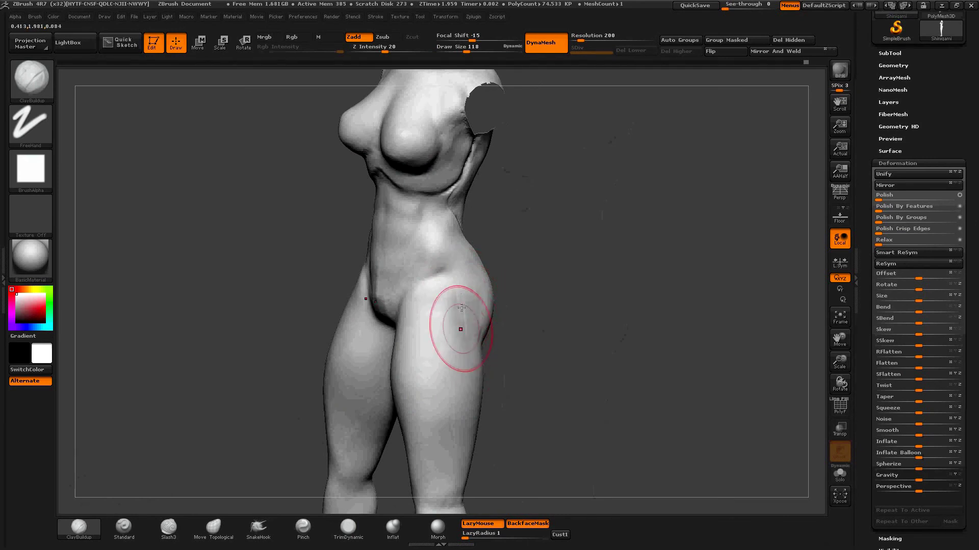
shift+drag(541, 329, 556, 324)
drag(323, 306, 376, 321)
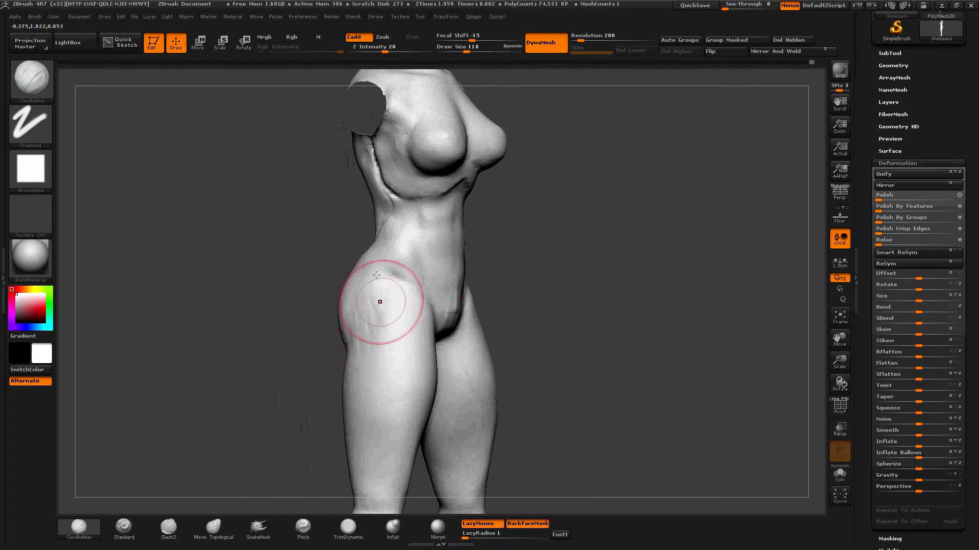
shift+drag(590, 295, 491, 295)
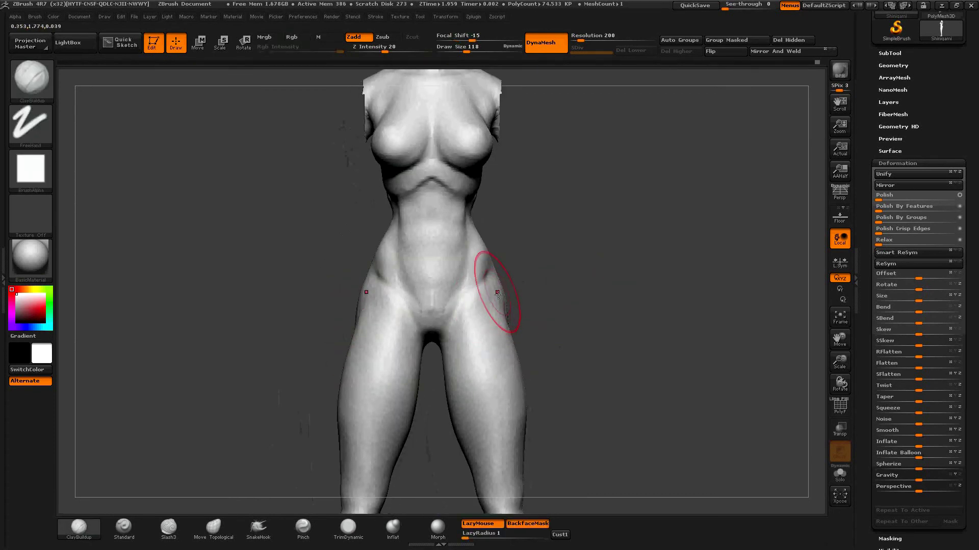
- Reshape the buttocks and outer hips with Move Topological at size 136, smoothing from behind
click(213, 527)
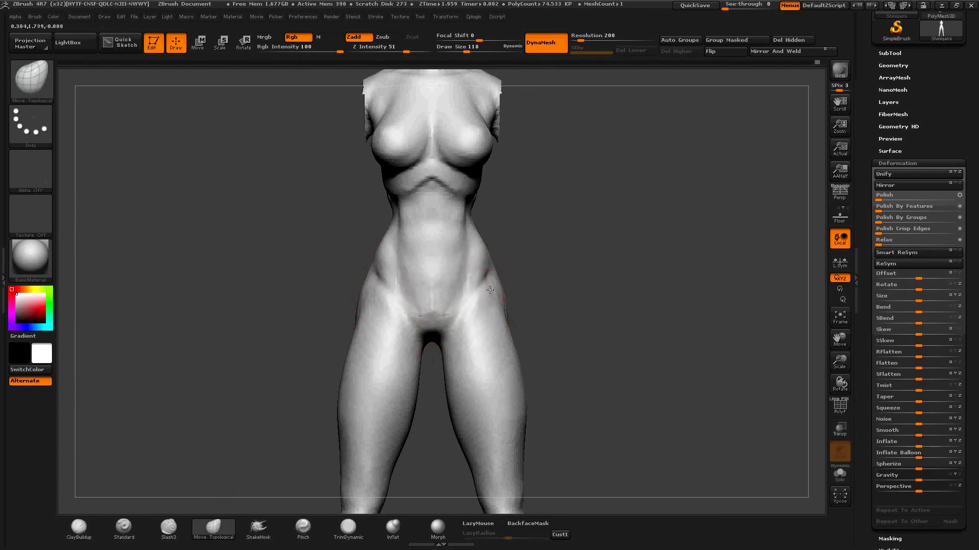
key(space)
drag(497, 245, 497, 278)
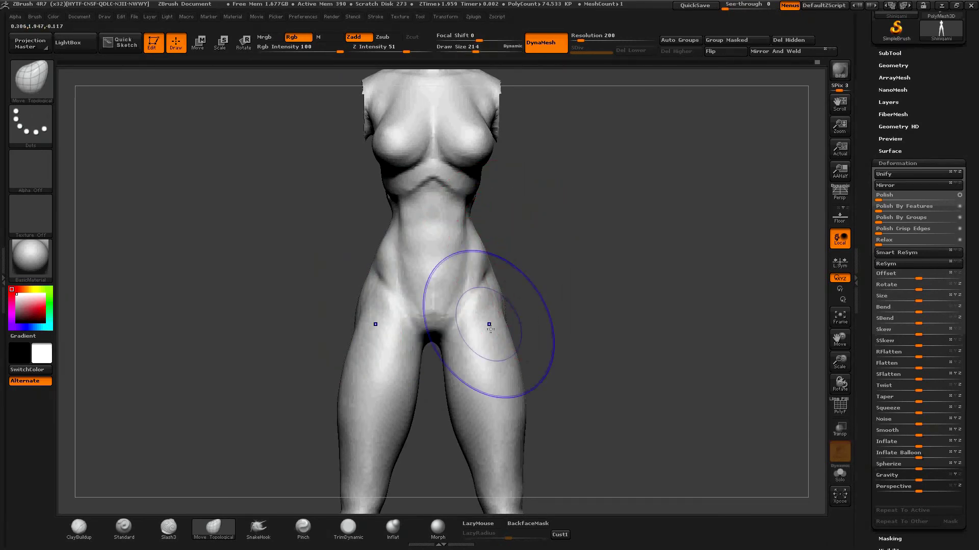
key(ctrl)
key(space)
drag(514, 303, 458, 275)
key(space)
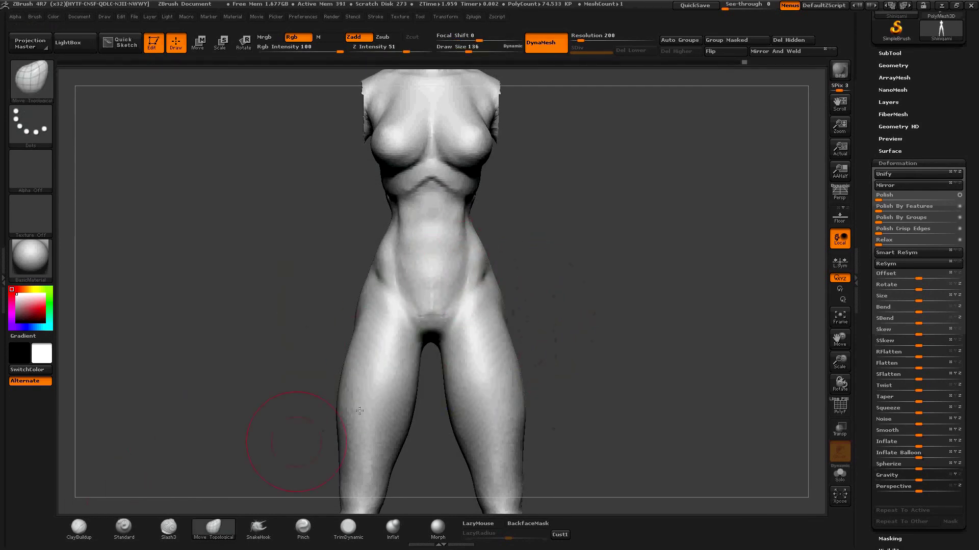
drag(530, 328, 469, 316)
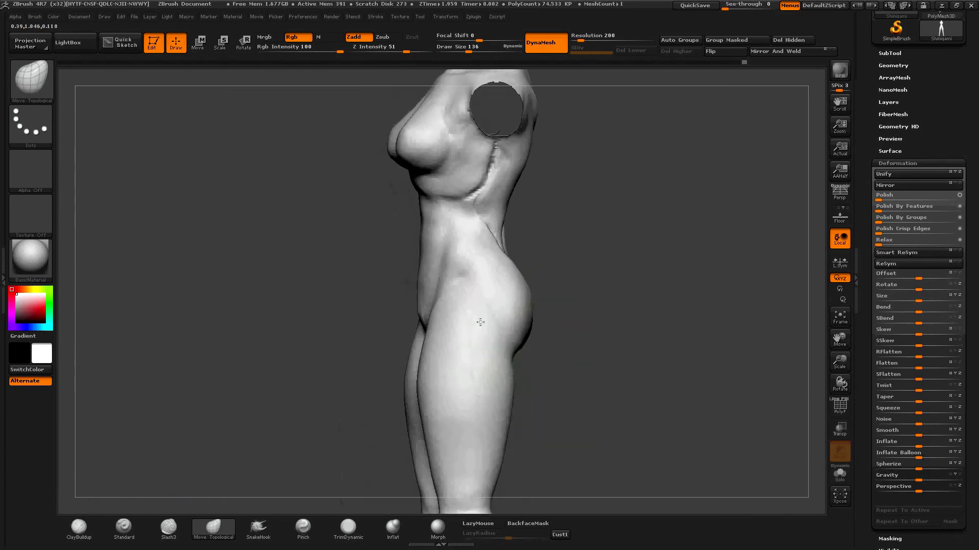
key(shift)
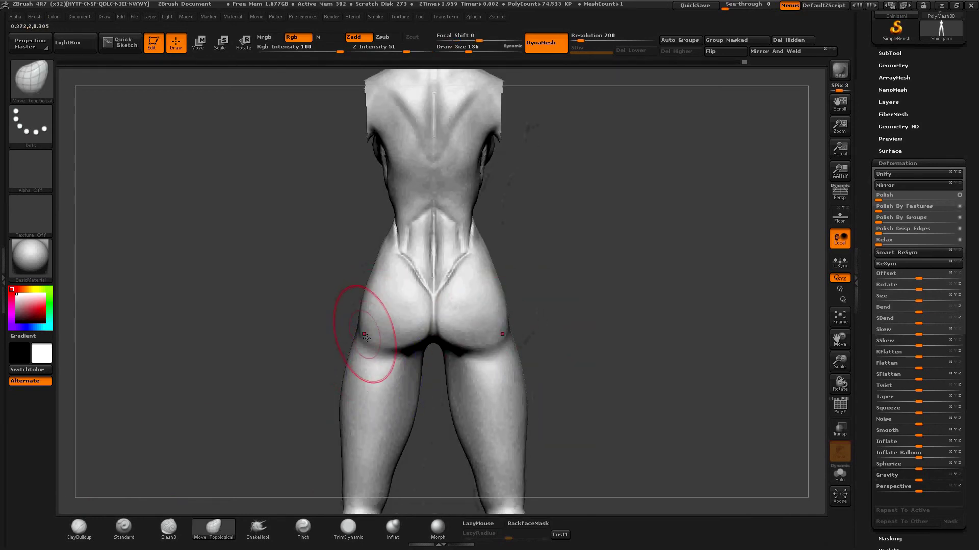
drag(602, 285, 550, 175)
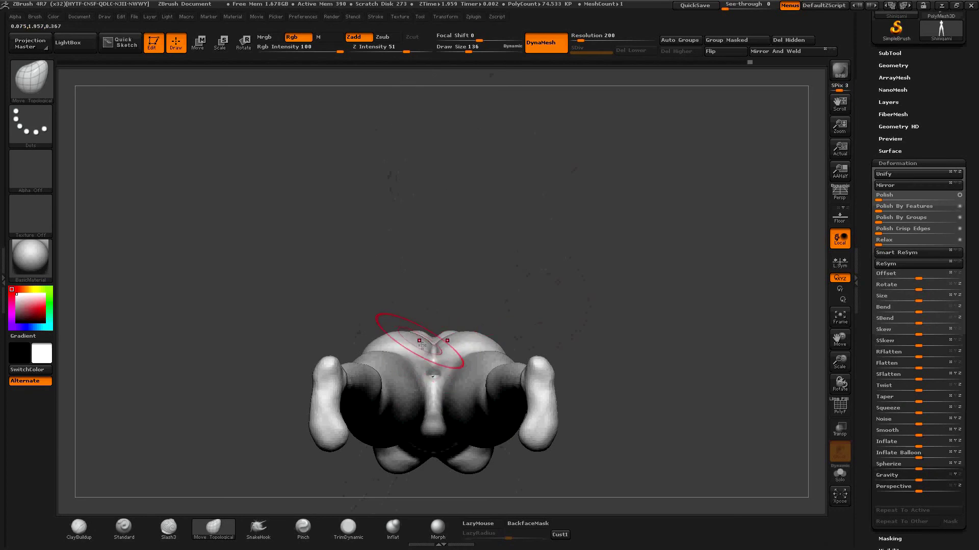
drag(415, 295, 403, 357)
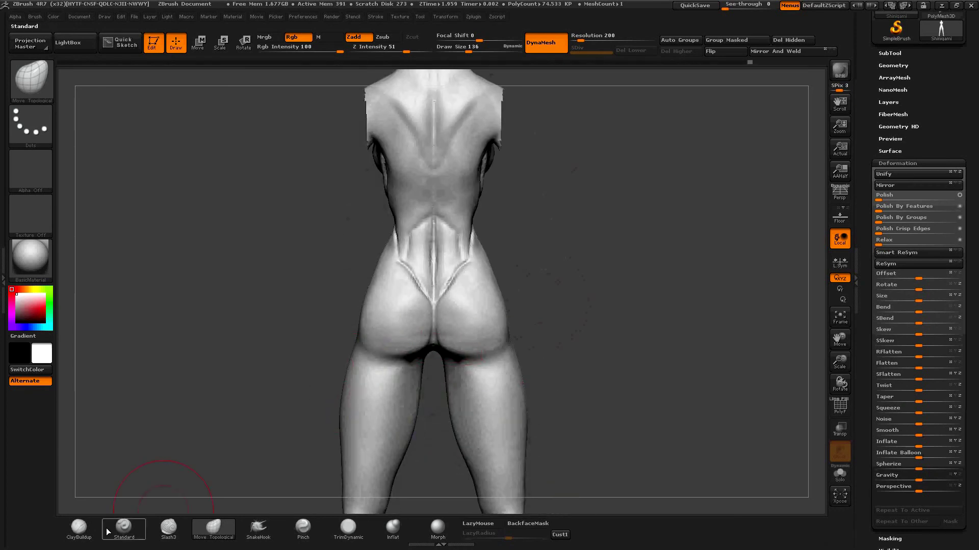
- Build up the right hip and thigh silhouette with ClayBuildup at size 75, then smooth it
click(79, 528)
key(space)
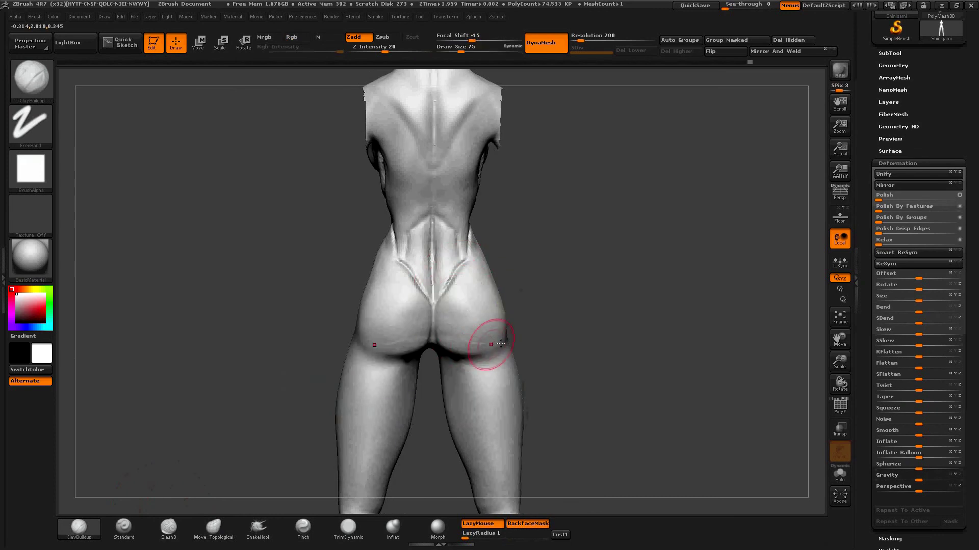
drag(504, 354, 509, 313)
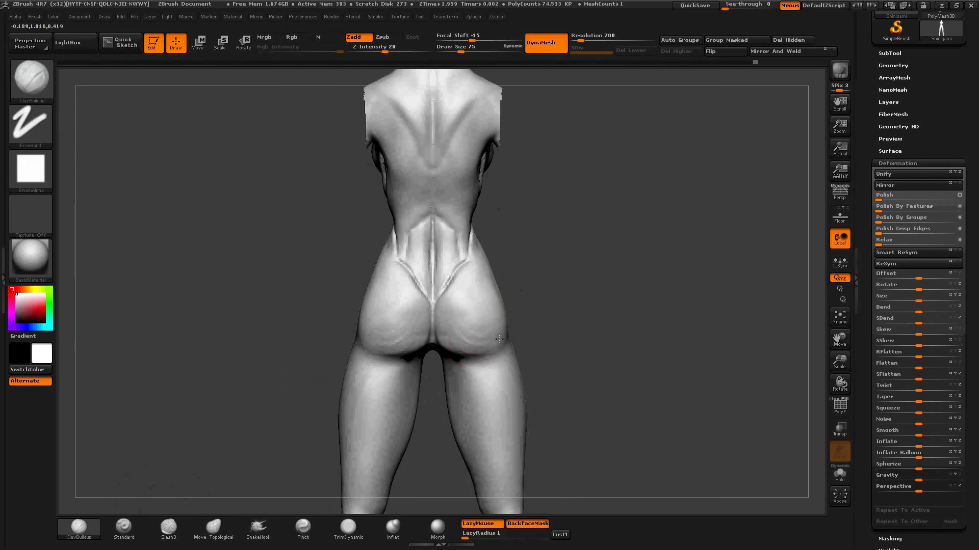
drag(546, 296, 507, 338)
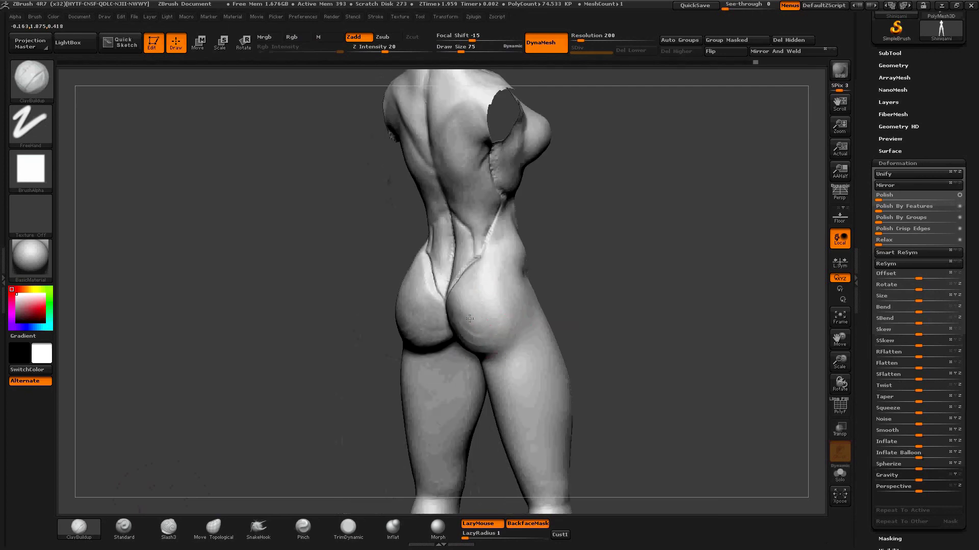
drag(489, 329, 473, 332)
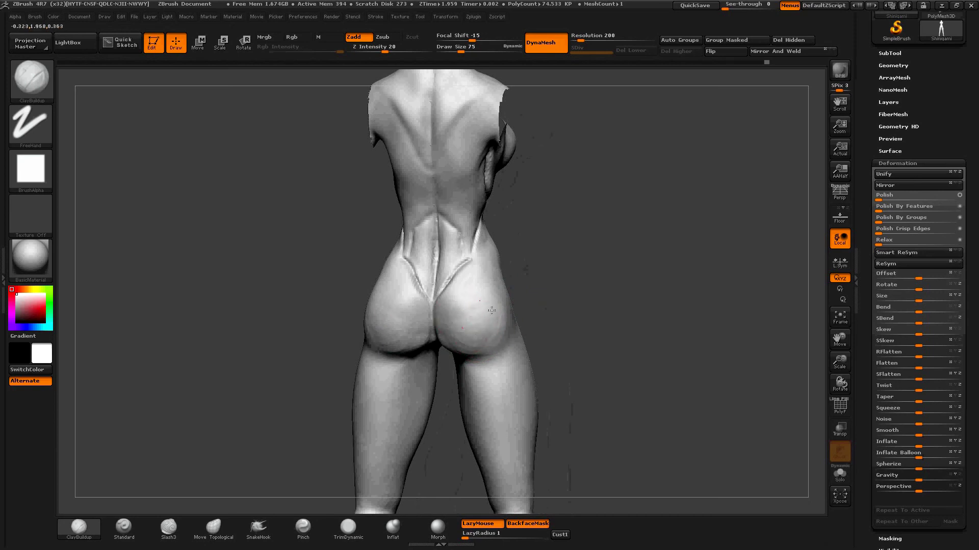
key(shift)
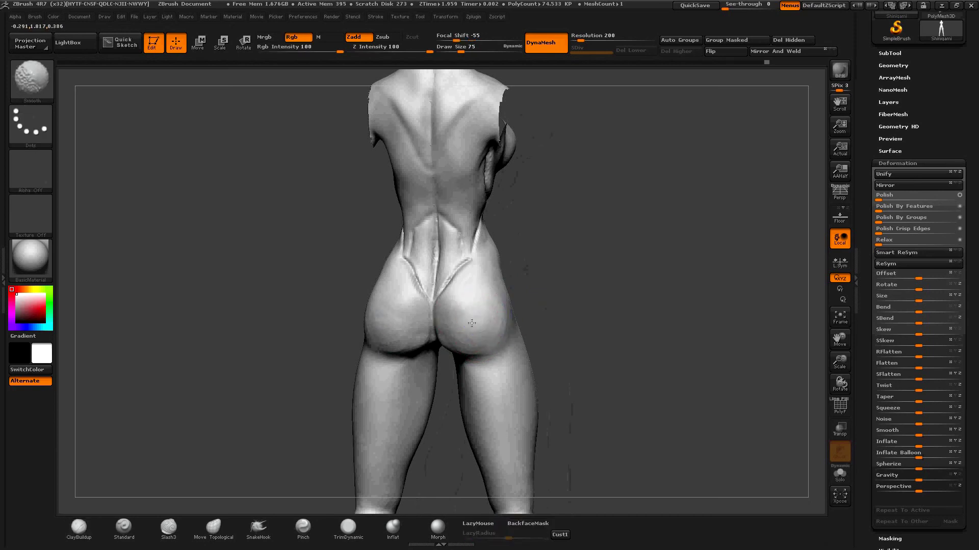
mouse_move(505, 312)
mouse_down()
mouse_move(515, 297)
mouse_move(433, 367)
mouse_up()
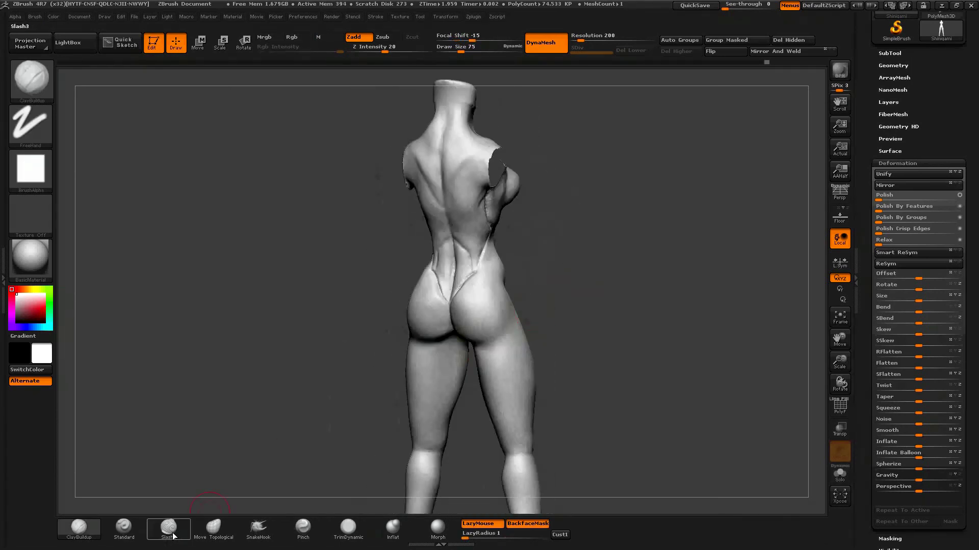
click(327, 522)
- Size the trim brush to 39 on the buttock sides, then 62 for the whole back
mouse_move(578, 345)
mouse_down()
mouse_move(564, 327)
mouse_move(502, 312)
mouse_up()
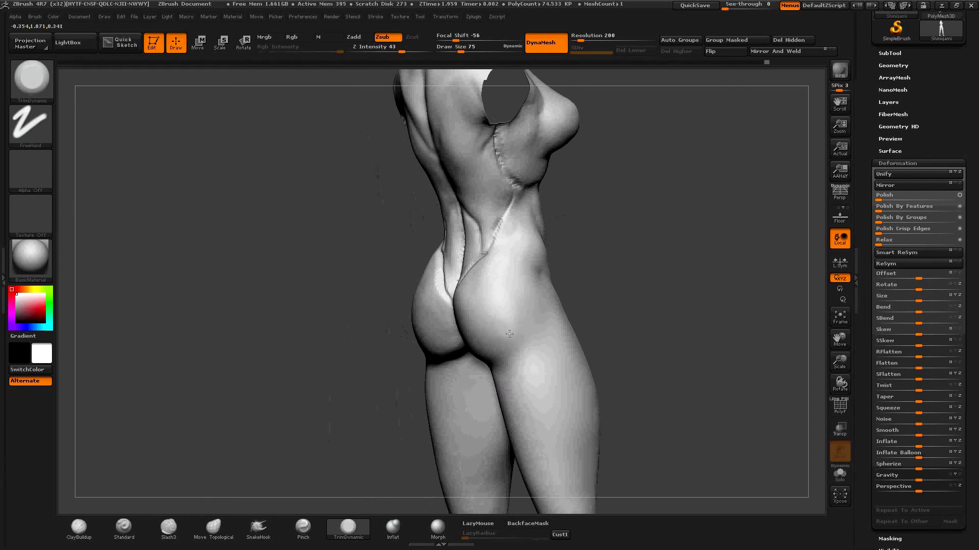
key(space)
drag(512, 305, 505, 304)
drag(612, 267, 483, 301)
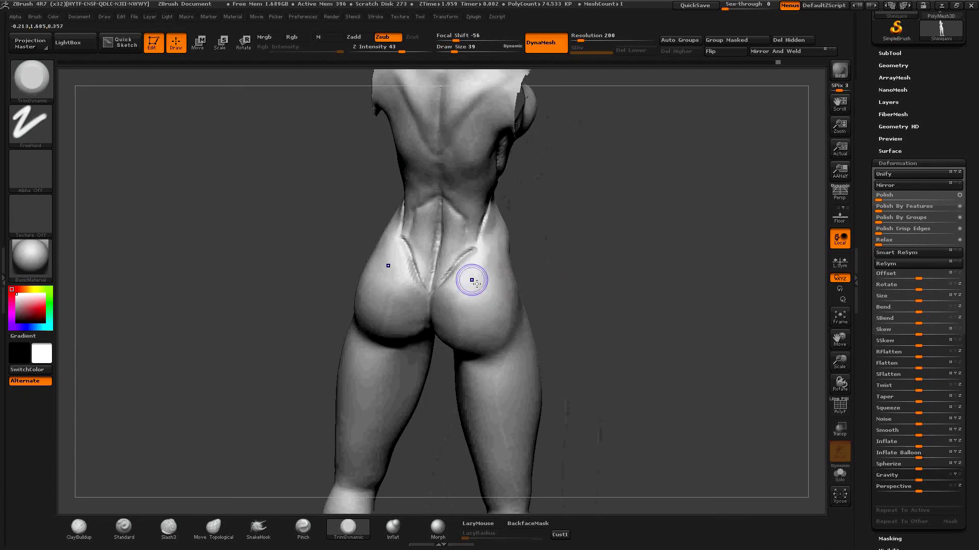
mouse_move(563, 290)
alt+mouse_down()
mouse_move(576, 219)
mouse_move(557, 277)
mouse_move(136, 480)
alt+mouse_up()
key(space)
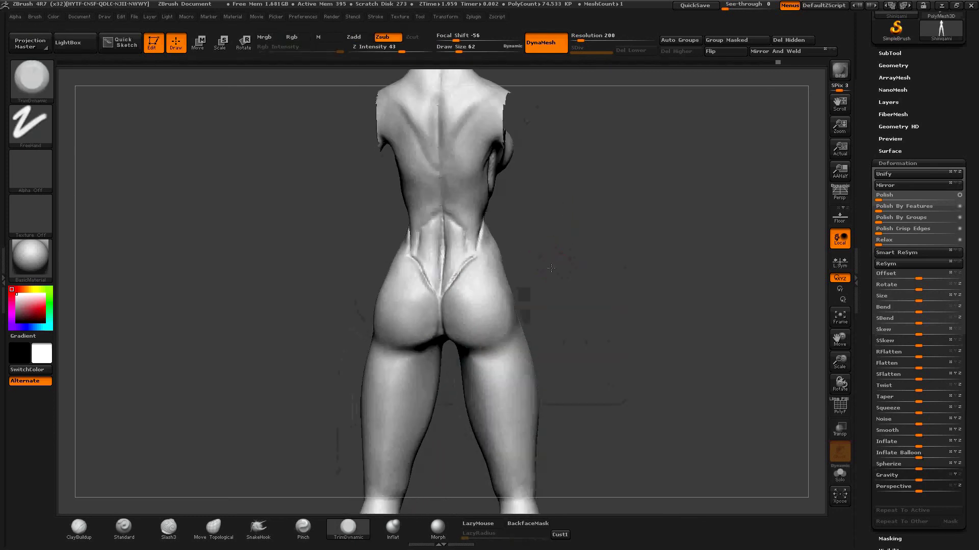
- Reshape and soften the lower-back groove with ClayBuildup, then unhide the arms
key(b)
key(c)
key(b)
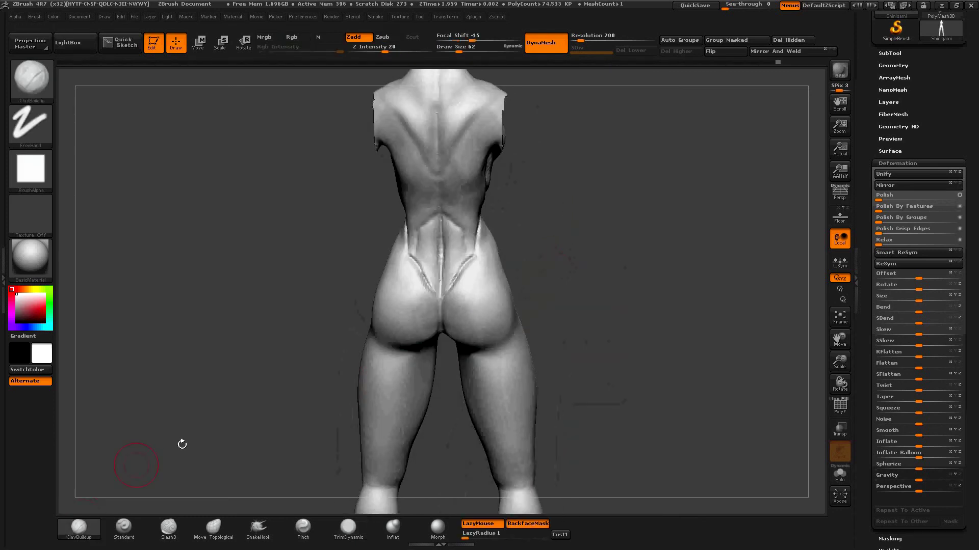
drag(441, 273, 387, 254)
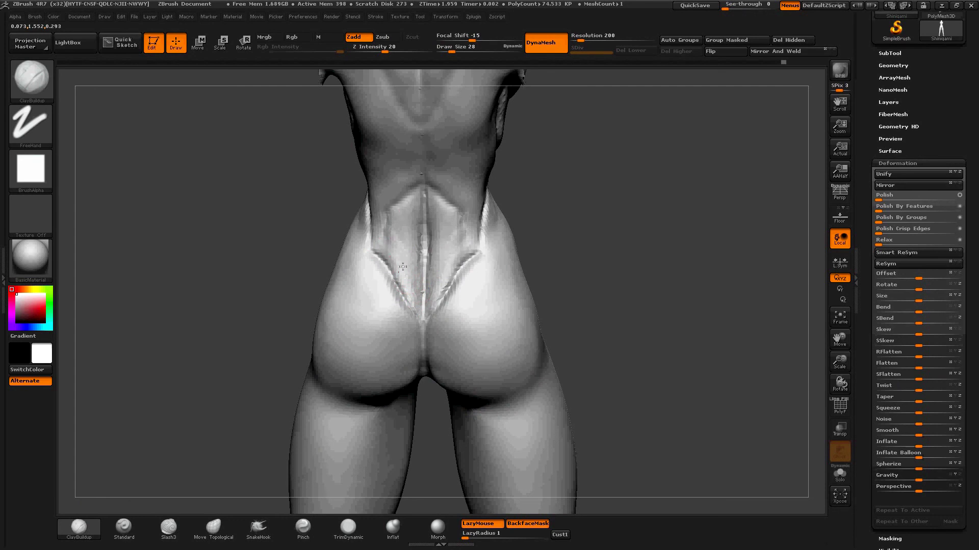
drag(423, 300, 433, 258)
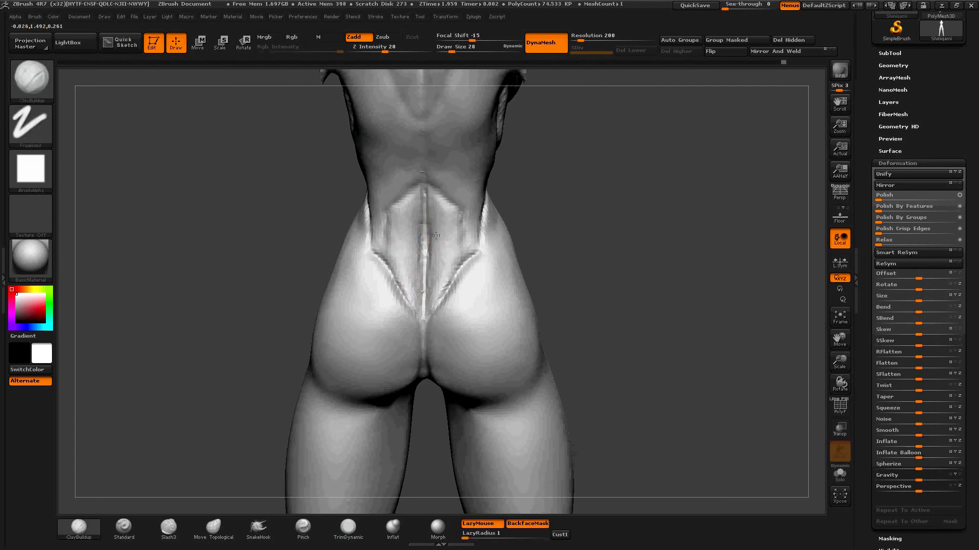
mouse_move(388, 229)
shift+mouse_down()
mouse_move(530, 266)
mouse_move(405, 294)
shift+mouse_up()
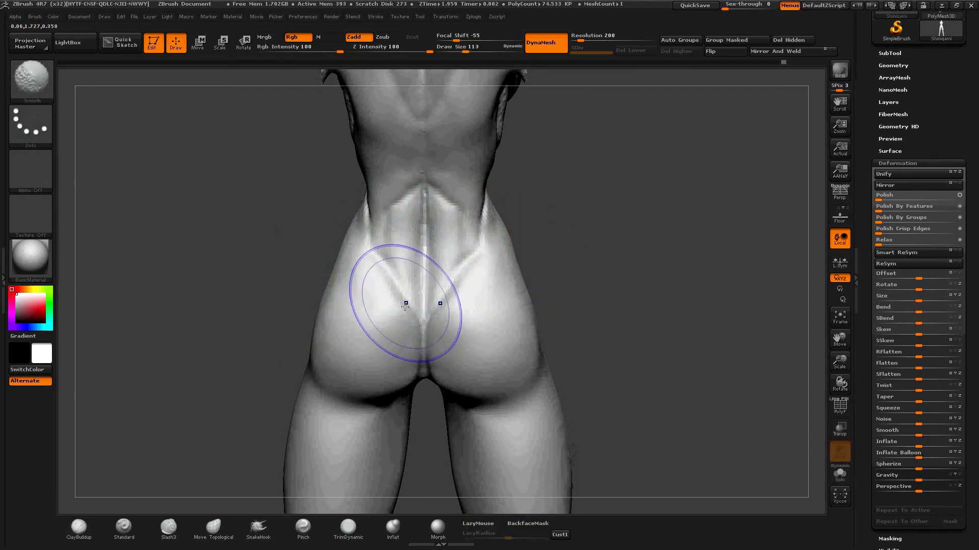
alt+drag(524, 284, 430, 232)
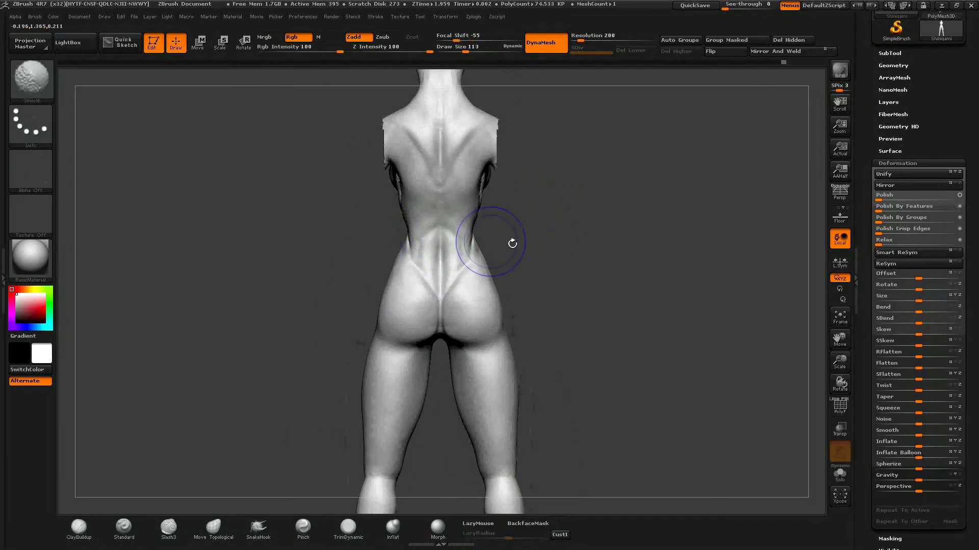
alt+drag(532, 178, 533, 219)
ctrl+shift+click(605, 164)
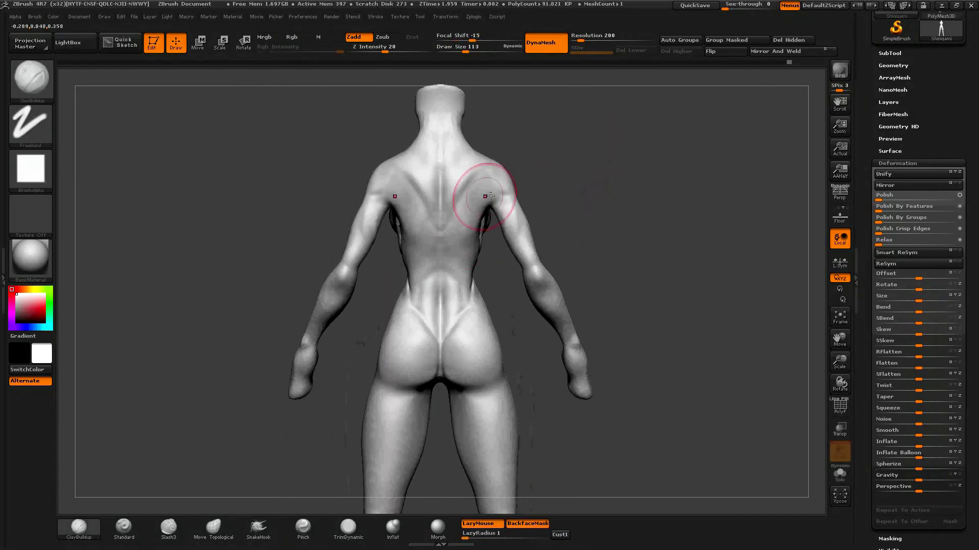
- Lift the deltoids on both arms with a size-113 Move Topological brush, lightly smoothing the waist
click(213, 528)
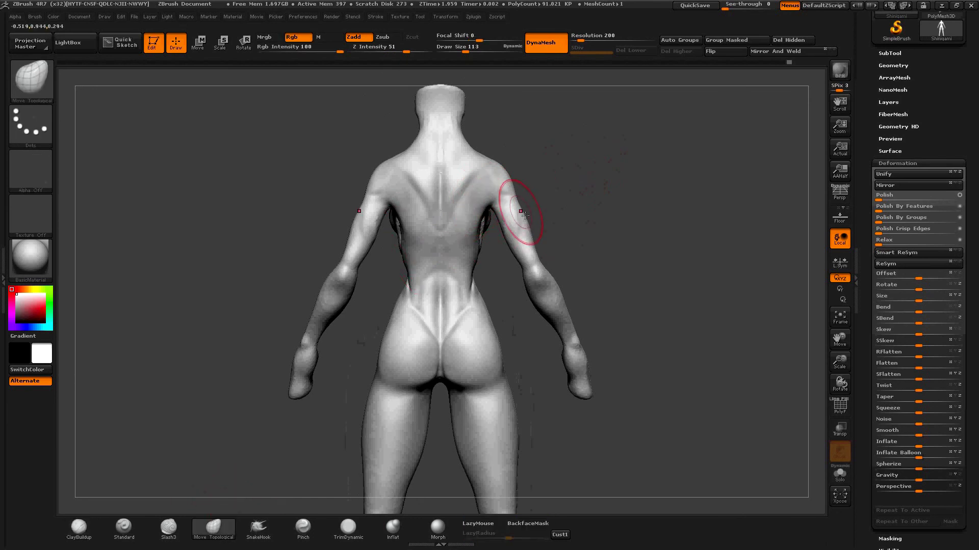
key(space)
mouse_move(524, 215)
mouse_down()
mouse_move(572, 188)
mouse_move(473, 233)
mouse_up()
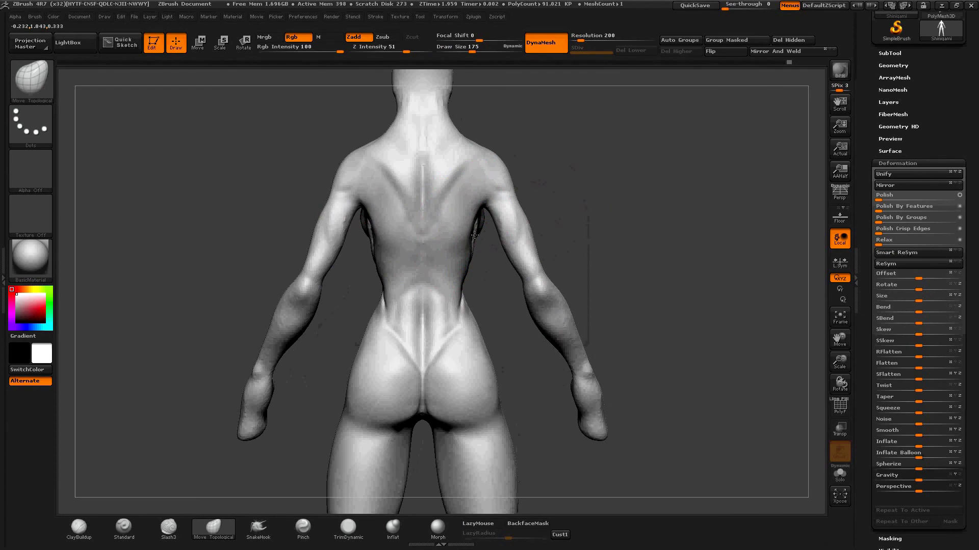
key(space)
mouse_move(484, 205)
mouse_down()
mouse_move(469, 216)
mouse_move(473, 226)
mouse_up()
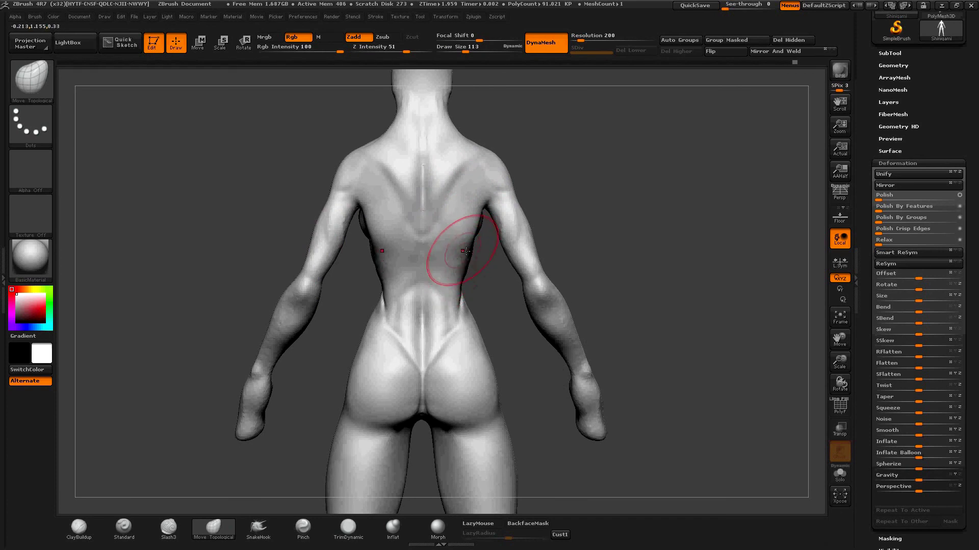
shift+drag(468, 255, 470, 259)
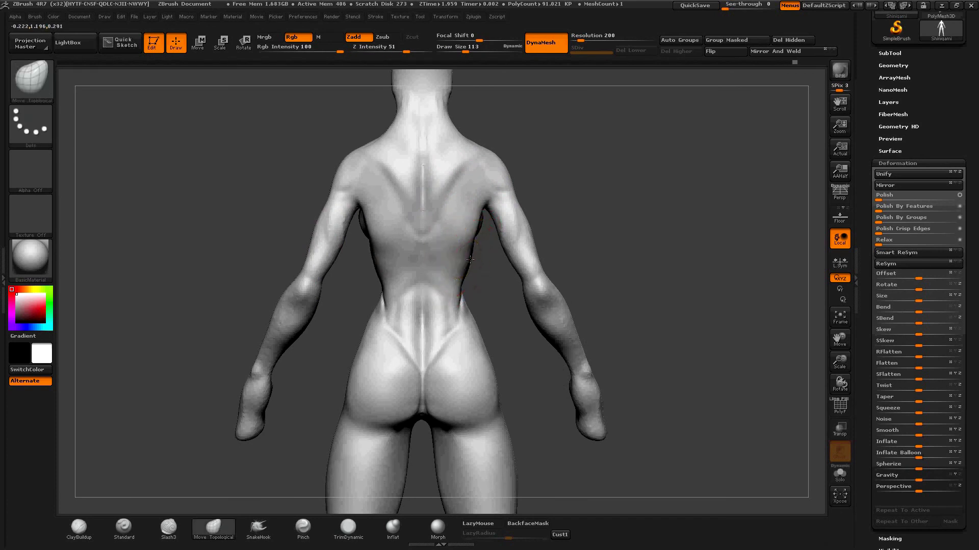
drag(490, 210, 490, 203)
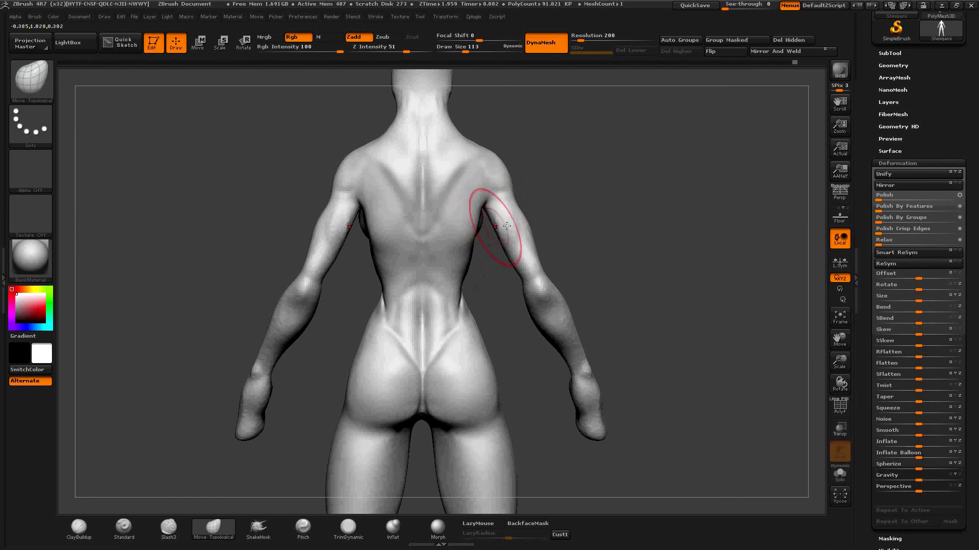
- Reshape the lat and waist silhouettes on both sides from a rear view
mouse_move(507, 226)
mouse_down()
mouse_move(480, 231)
mouse_move(474, 158)
mouse_up()
mouse_move(475, 244)
mouse_down()
mouse_move(457, 230)
mouse_move(493, 236)
mouse_up()
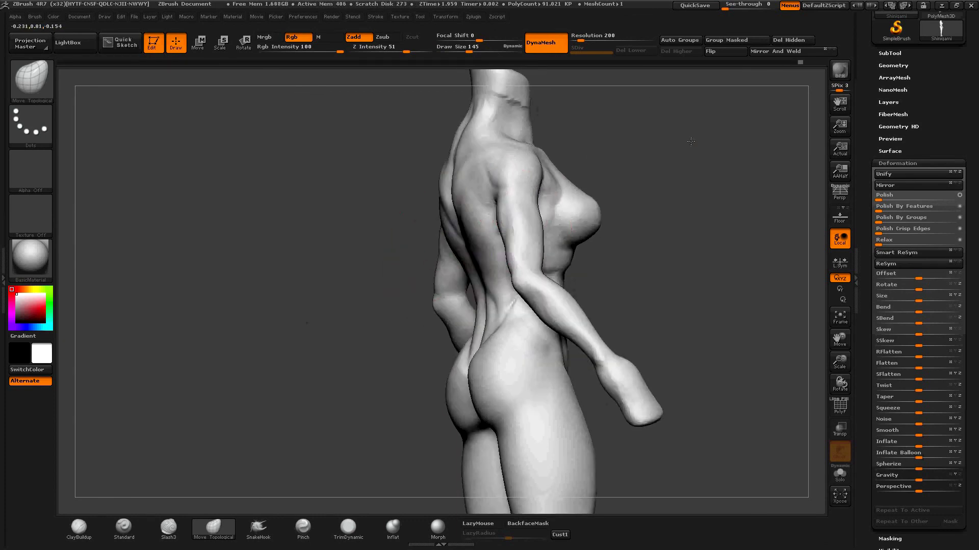
drag(390, 219, 378, 226)
drag(410, 293, 409, 284)
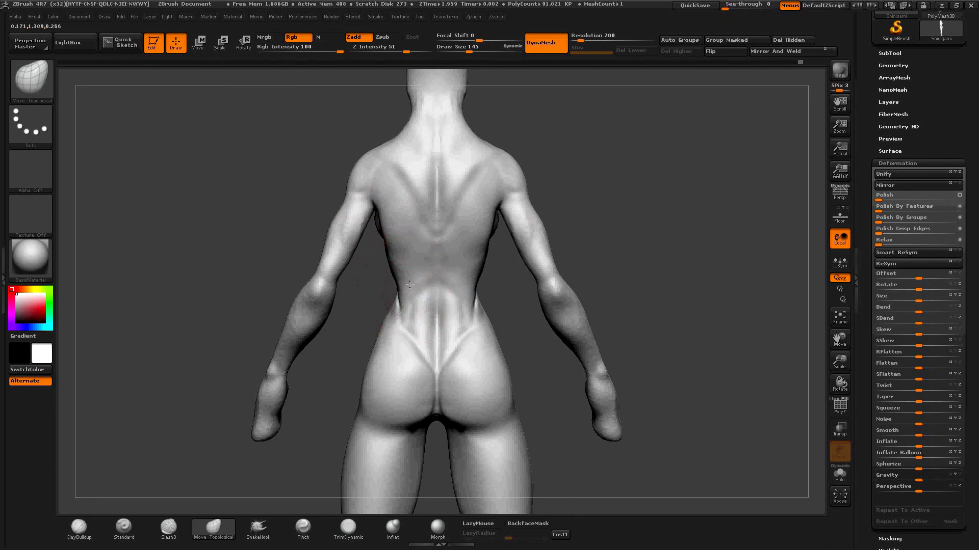
click(79, 527)
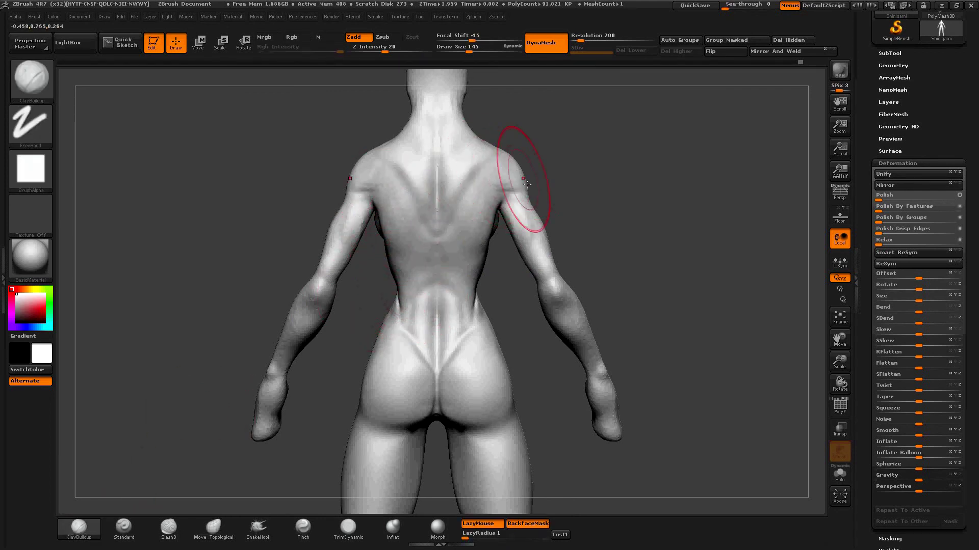
- Orbit the figure to inspect the torso's back, sides and front
drag(489, 180, 522, 176)
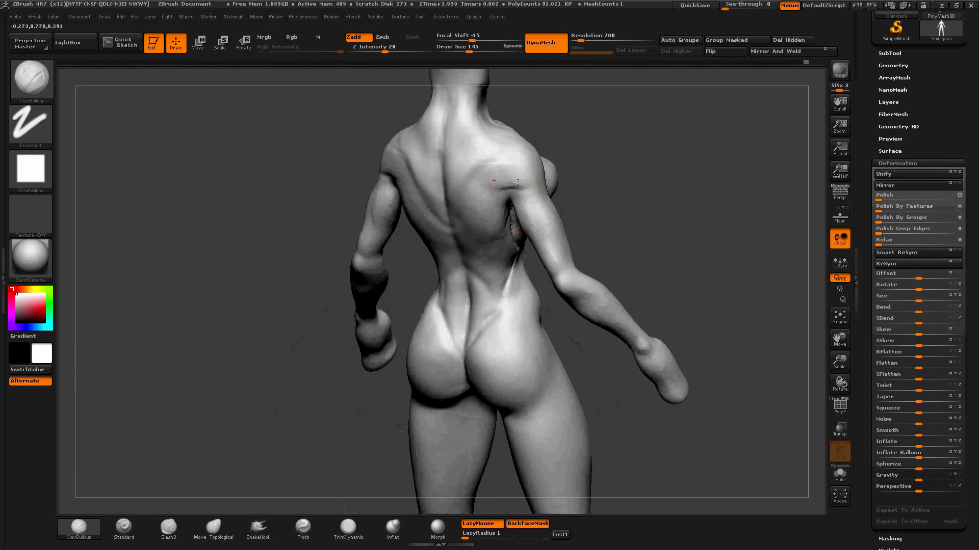
drag(648, 178, 515, 204)
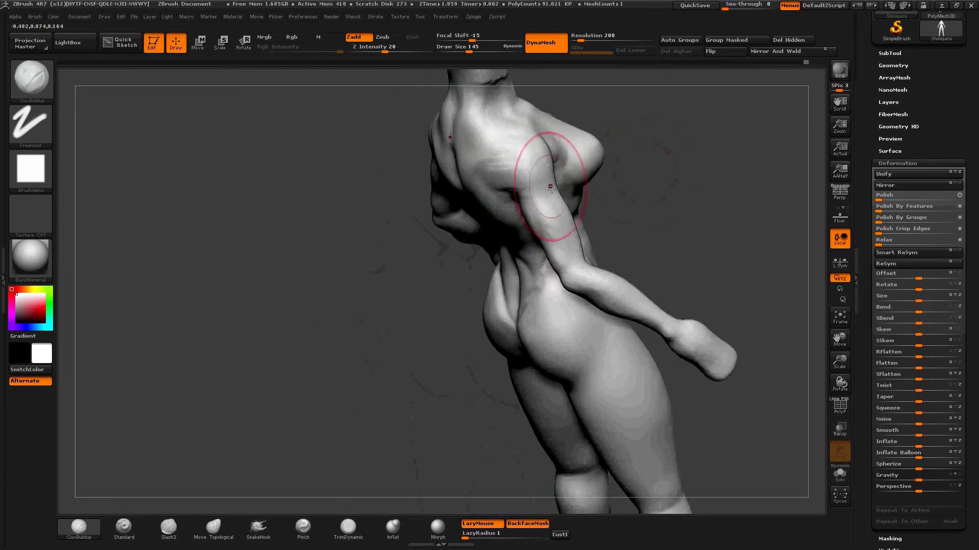
drag(566, 175, 502, 170)
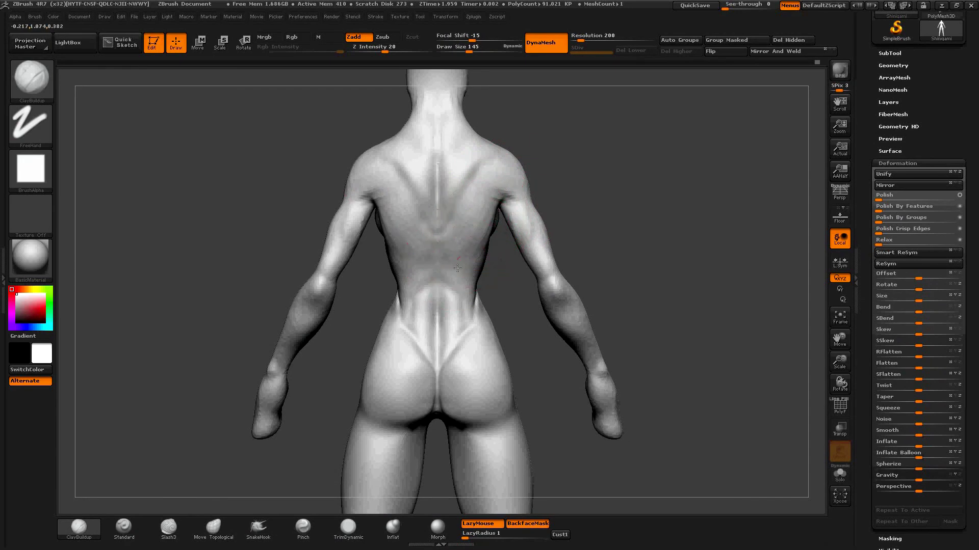
mouse_move(504, 255)
mouse_down()
mouse_move(677, 233)
mouse_move(533, 264)
mouse_up()
mouse_move(587, 231)
mouse_down()
mouse_move(622, 254)
mouse_move(592, 263)
mouse_move(673, 239)
mouse_move(596, 267)
mouse_move(593, 242)
mouse_move(518, 246)
mouse_move(527, 275)
mouse_move(510, 250)
mouse_move(443, 236)
mouse_up()
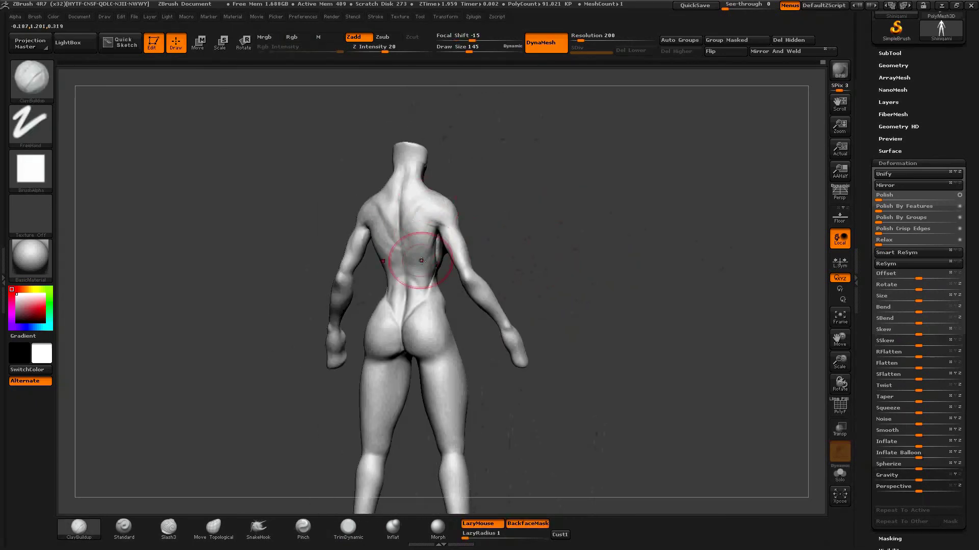
mouse_move(472, 217)
mouse_down()
mouse_move(446, 206)
mouse_move(566, 229)
mouse_move(526, 247)
mouse_move(442, 251)
mouse_move(464, 234)
mouse_move(485, 236)
mouse_move(503, 210)
mouse_move(557, 208)
mouse_move(598, 242)
mouse_move(436, 208)
mouse_move(423, 239)
mouse_move(402, 209)
mouse_up()
- Shrink ClayBuildup to size 35 and soften the collarbone crease up close
key(space)
key(space)
mouse_move(542, 266)
alt+mouse_down()
mouse_move(542, 235)
mouse_move(402, 208)
alt+mouse_up()
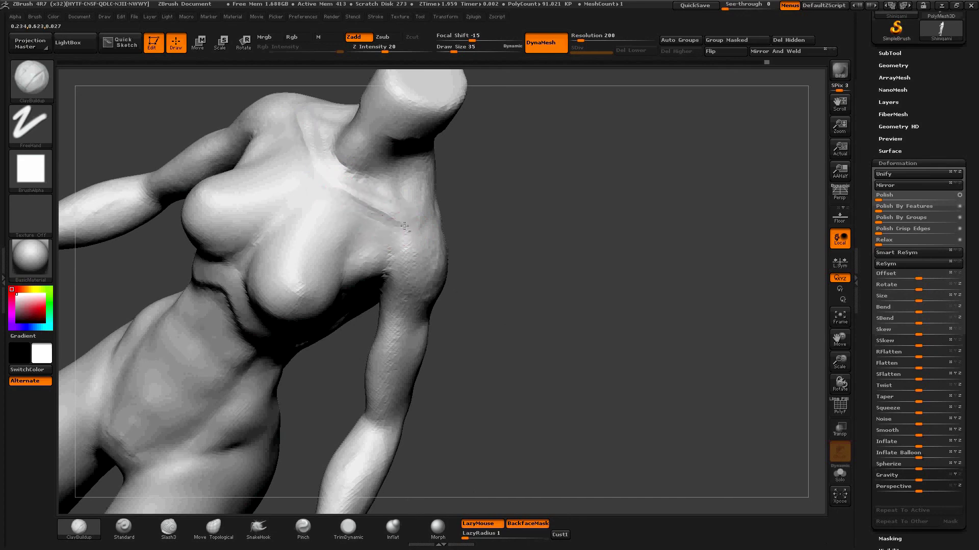
mouse_move(480, 230)
mouse_down()
mouse_move(502, 209)
mouse_move(409, 208)
mouse_move(430, 233)
mouse_up()
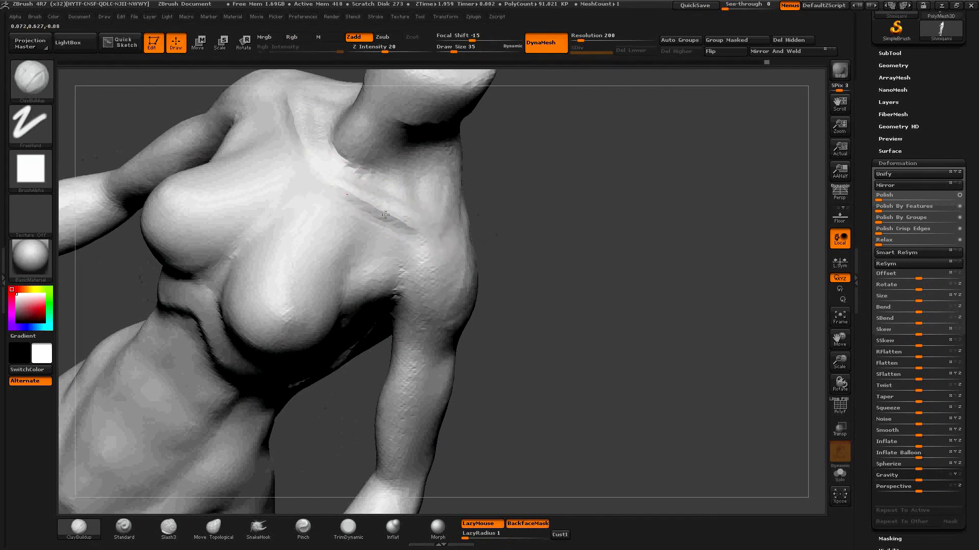
shift+drag(458, 222, 350, 192)
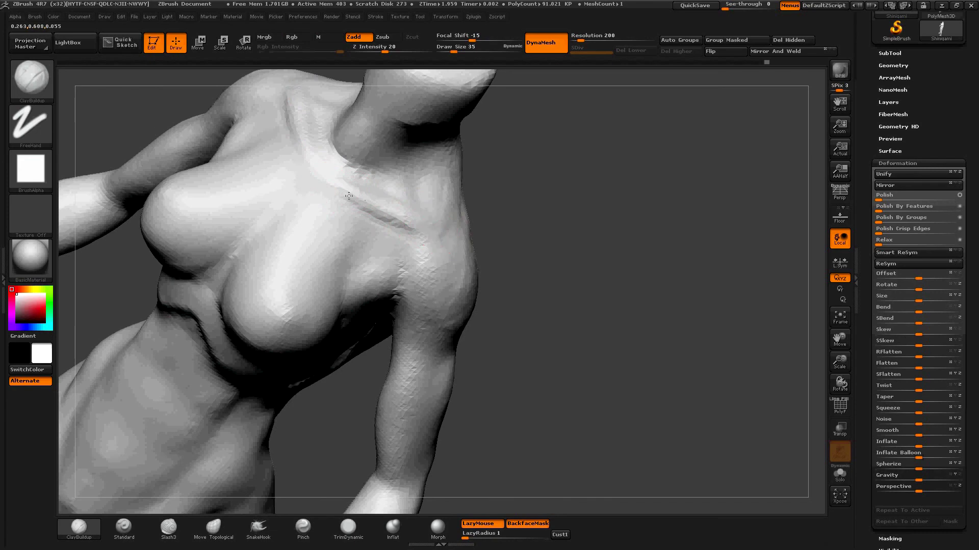
shift+drag(498, 247, 489, 195)
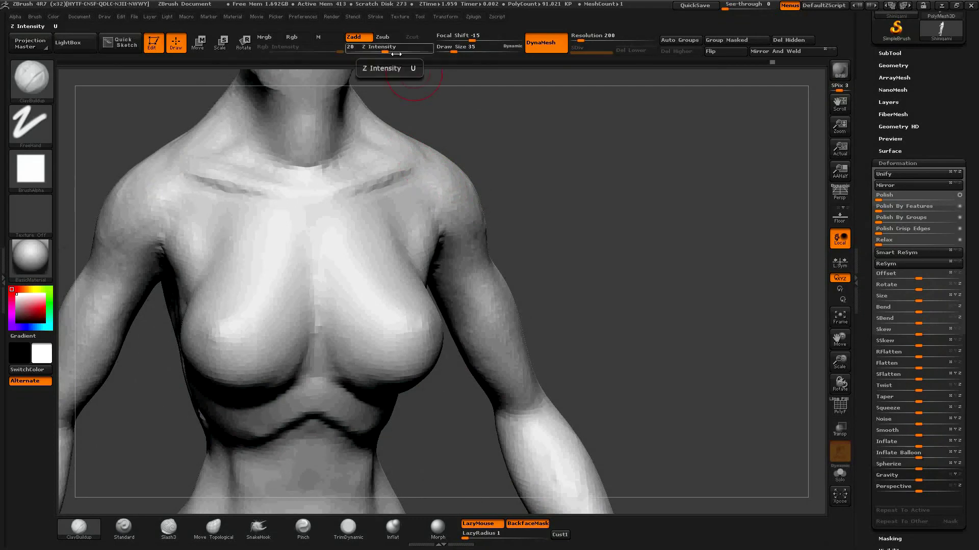
- Deepen both clavicle grooves from a front view, then smooth them
key(ctrl)
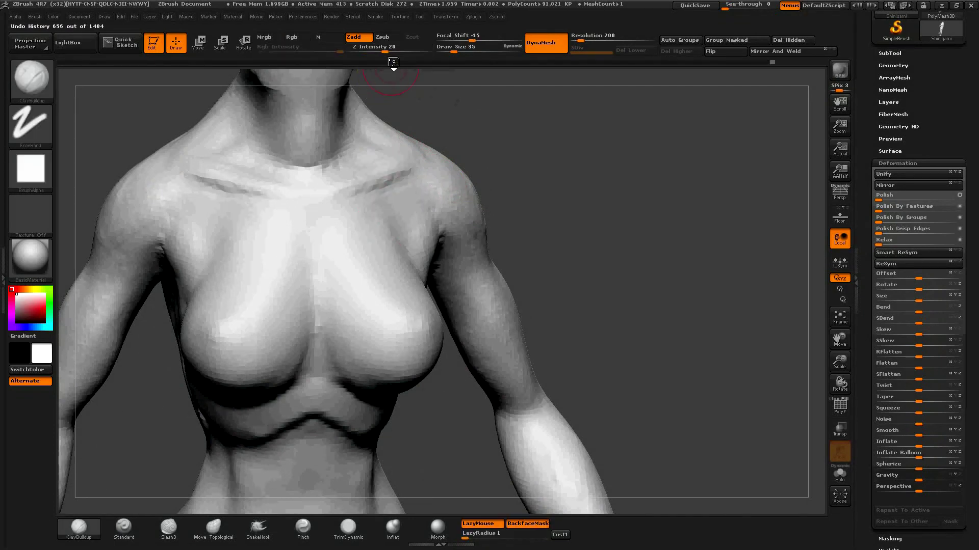
drag(392, 181, 374, 219)
drag(382, 170, 367, 204)
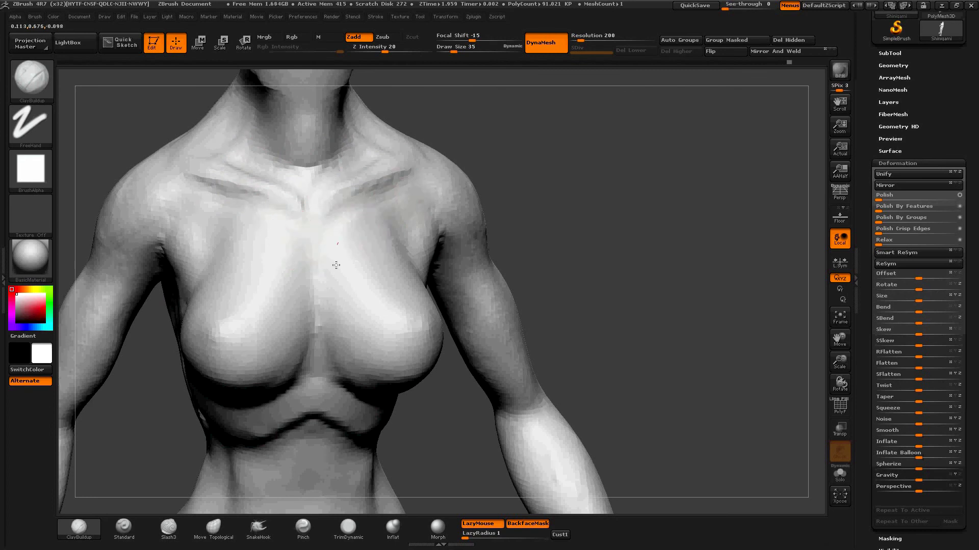
key(shift)
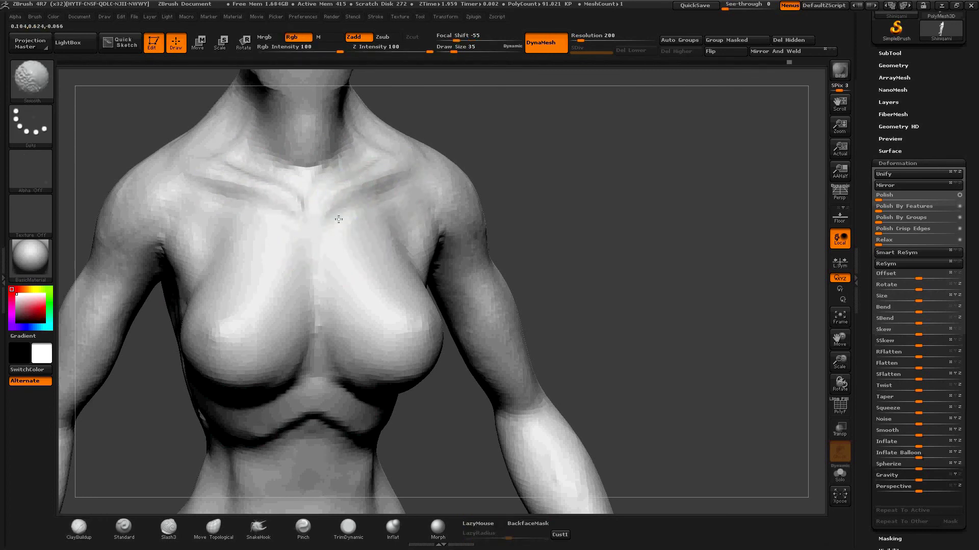
alt+drag(490, 255, 490, 200)
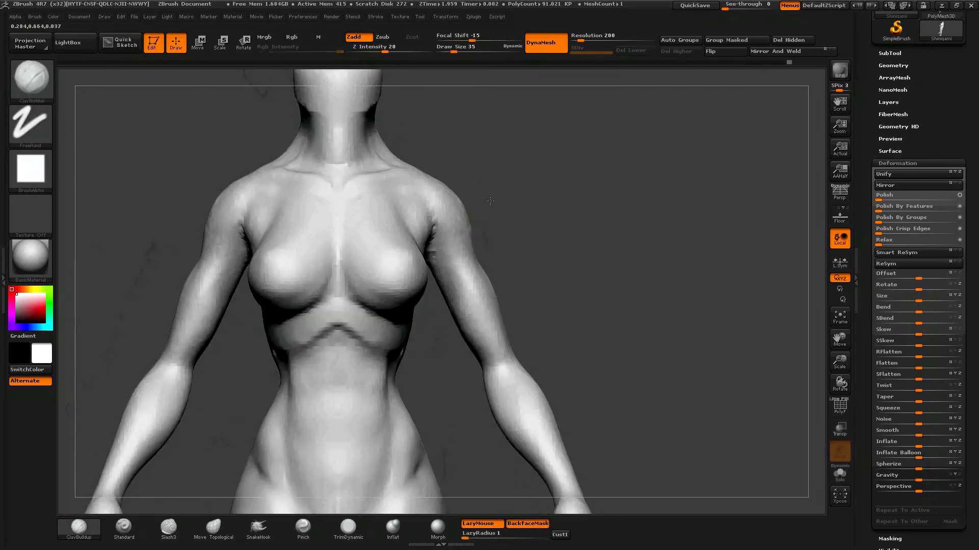
- Select Move Topological and check the Smooth and MaskPen brushes via Shift and Ctrl
click(212, 528)
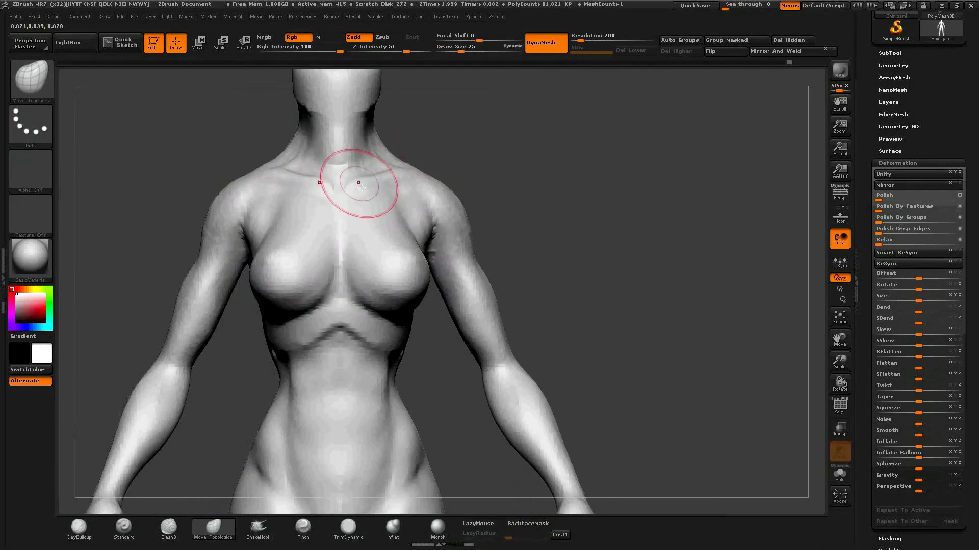
key(shift)
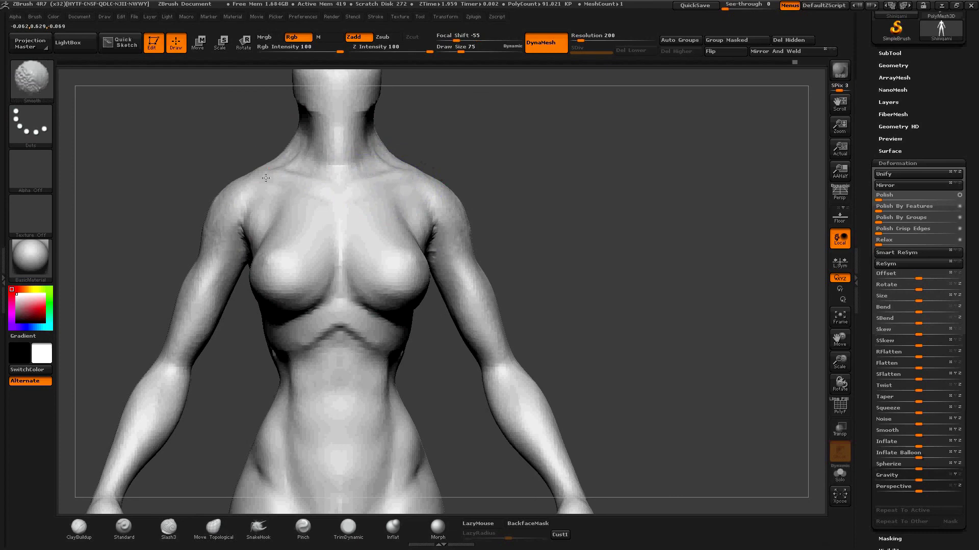
key(ctrl)
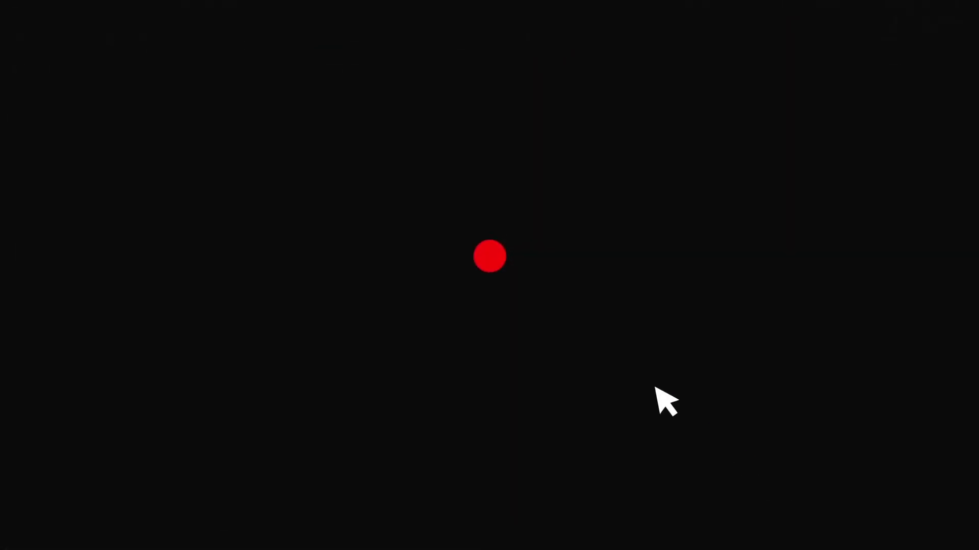